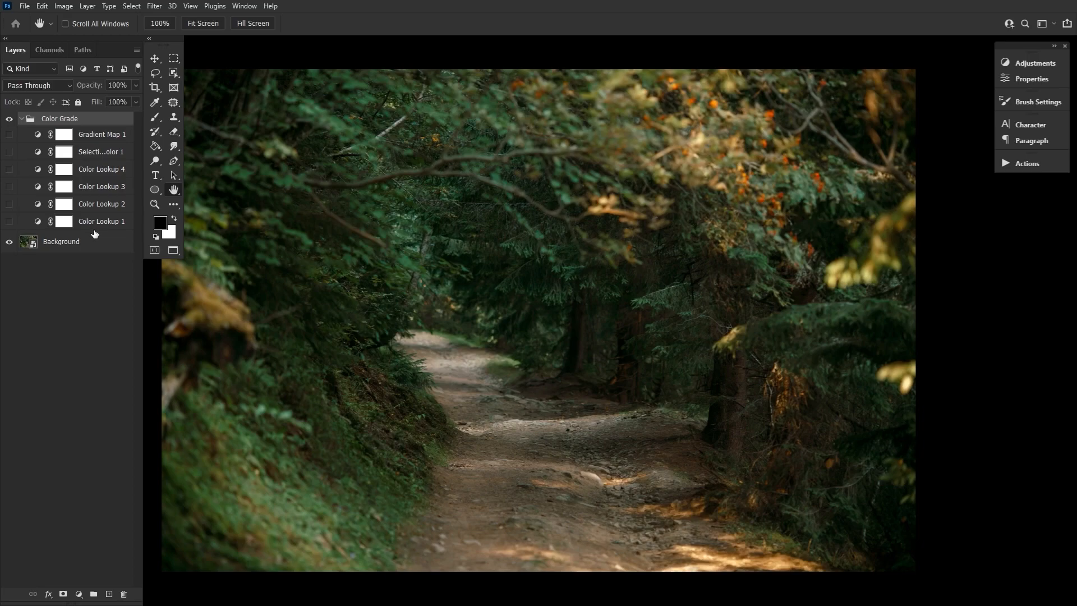
# - Show the Color Lookup 1 and Color Lookup 2 layers in the Color Grade group and open the settings of each
pyautogui.click(21, 119)
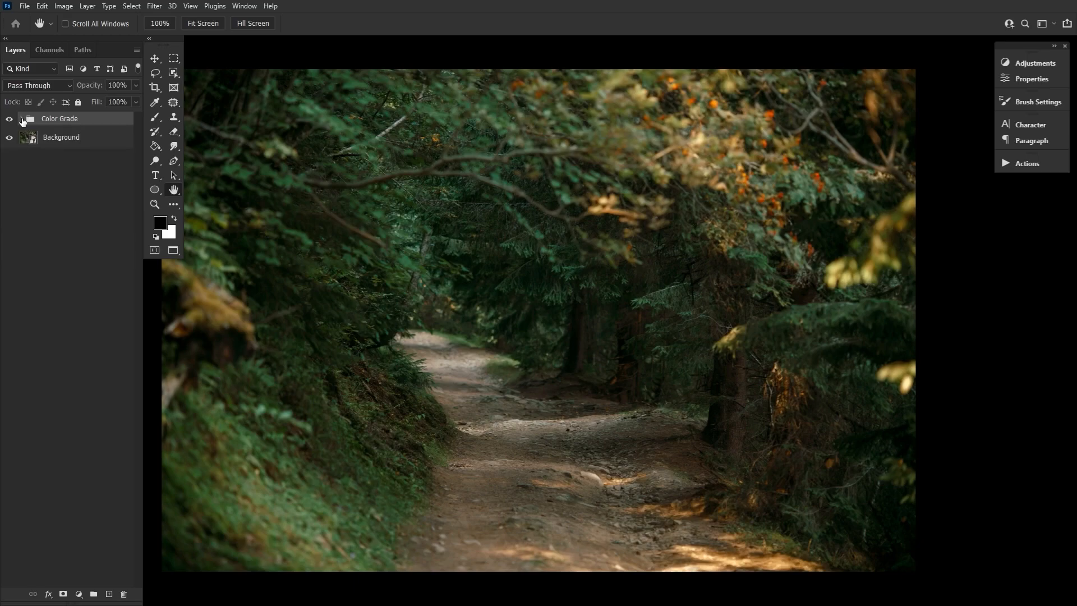
pyautogui.click(21, 119)
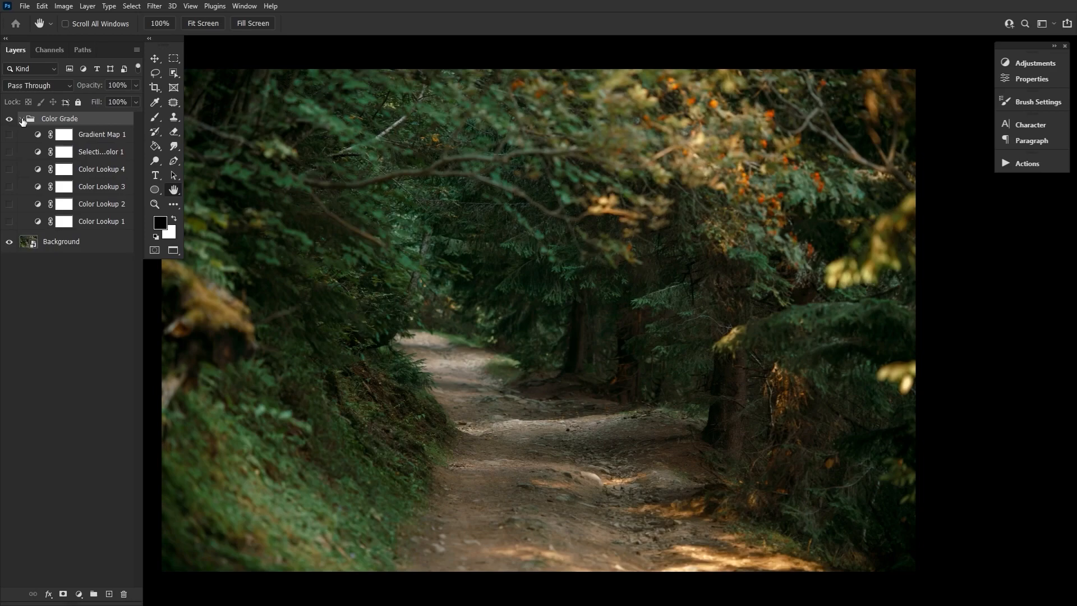
pyautogui.click(9, 221)
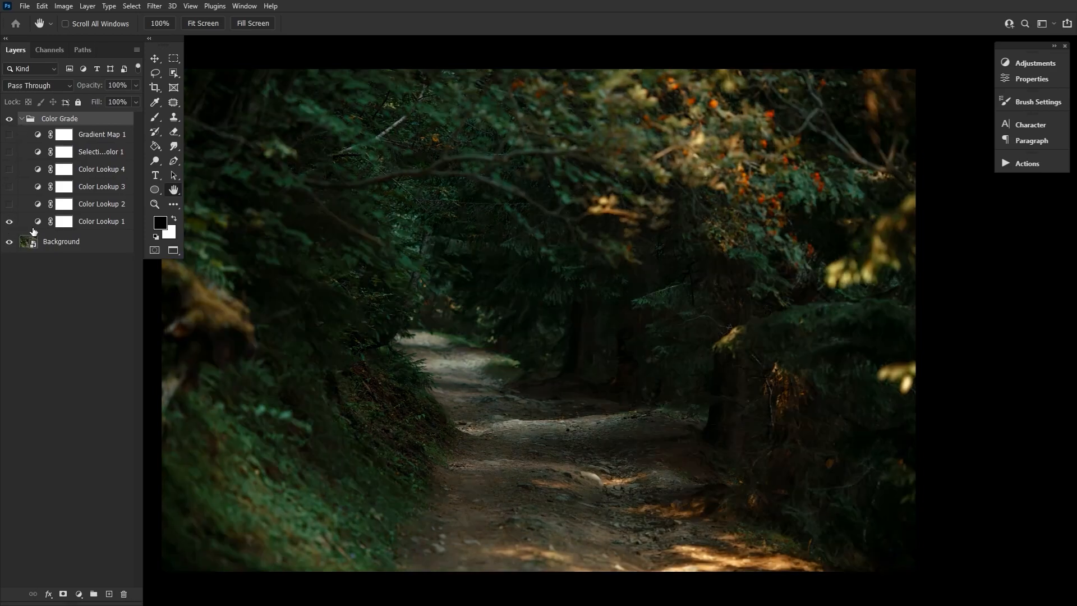
pyautogui.doubleClick(38, 223)
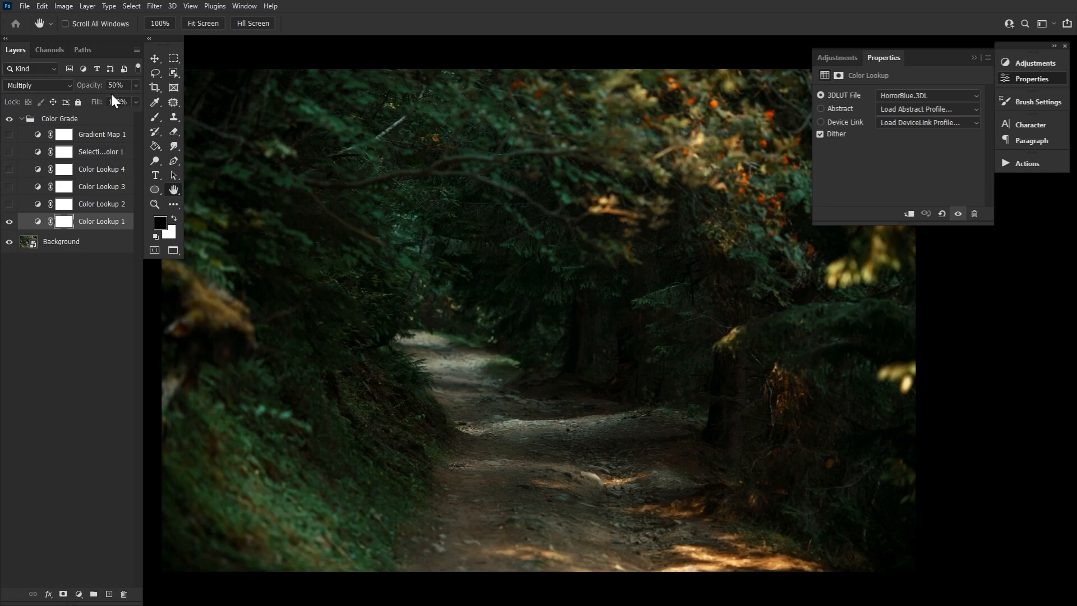
pyautogui.click(9, 204)
pyautogui.click(37, 207)
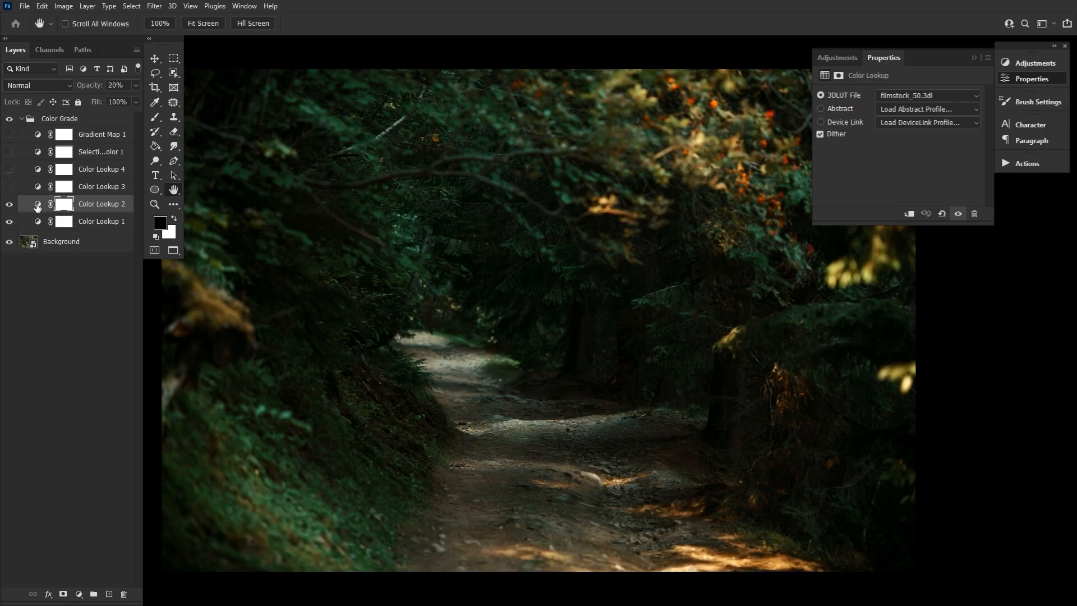
# - Show the Color Lookup 3 and Color Lookup 4 layers and open the settings of each
pyautogui.click(9, 187)
pyautogui.click(38, 188)
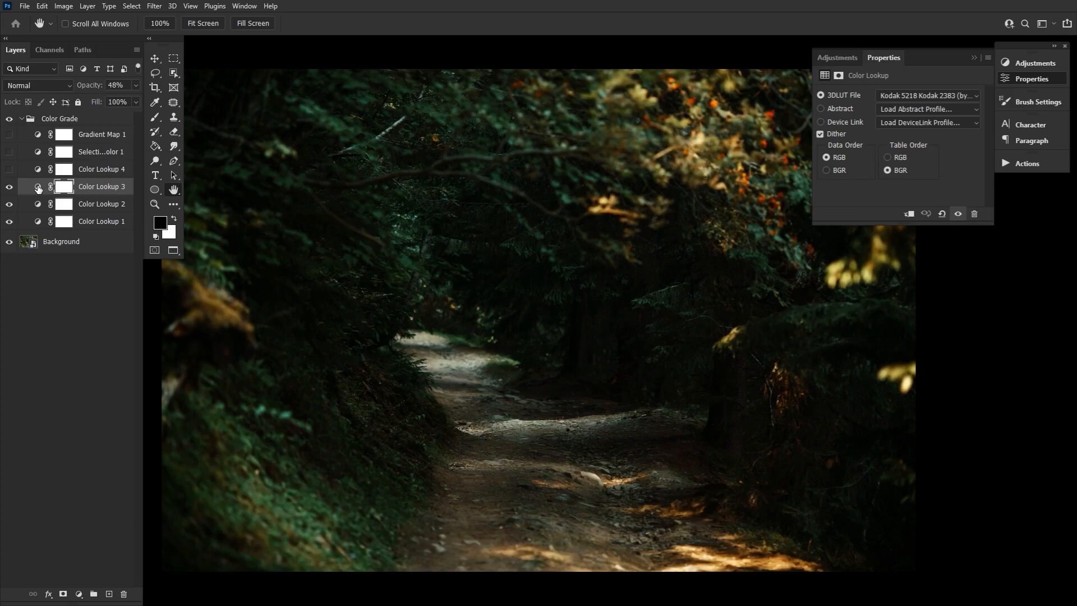
pyautogui.click(10, 170)
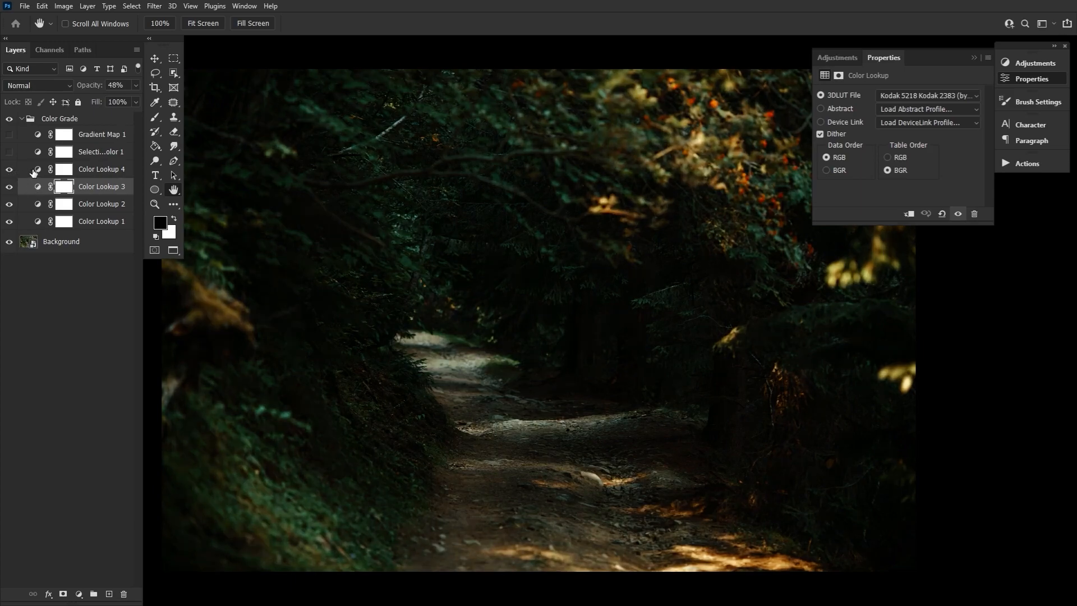
pyautogui.click(40, 170)
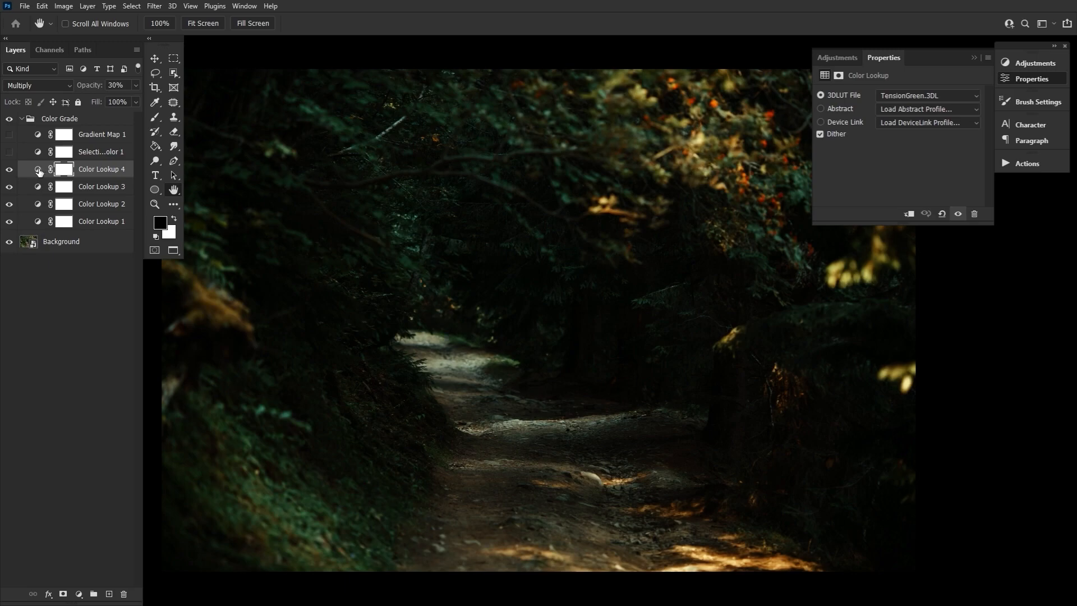
# - Show the Selective Color layer and go through its settings for each color range, starting from Reds
pyautogui.click(9, 152)
pyautogui.click(39, 154)
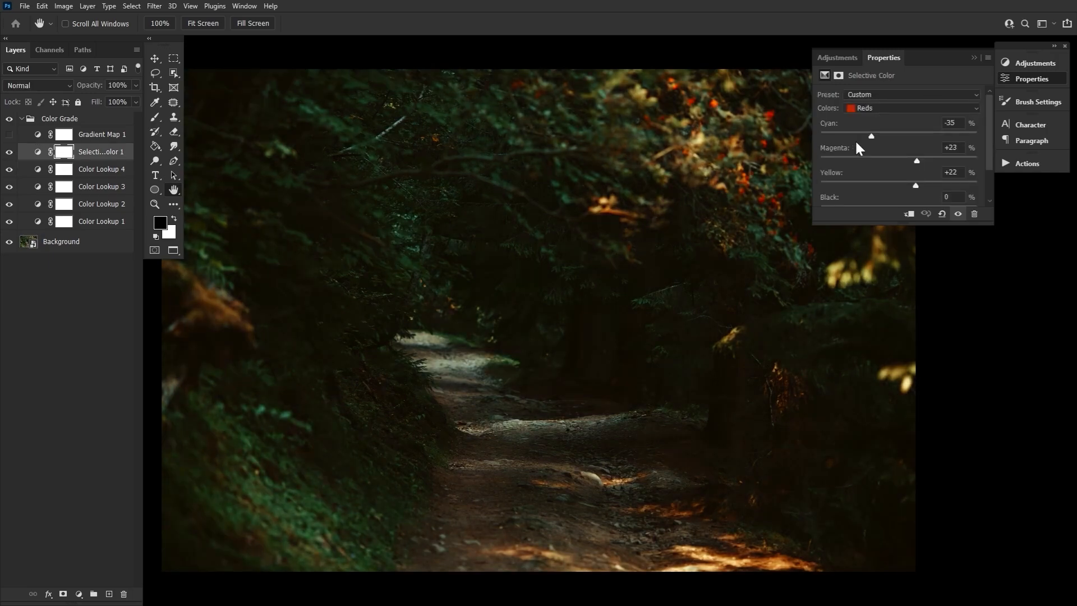
pyautogui.moveTo(885, 223); pyautogui.dragTo(878, 250)
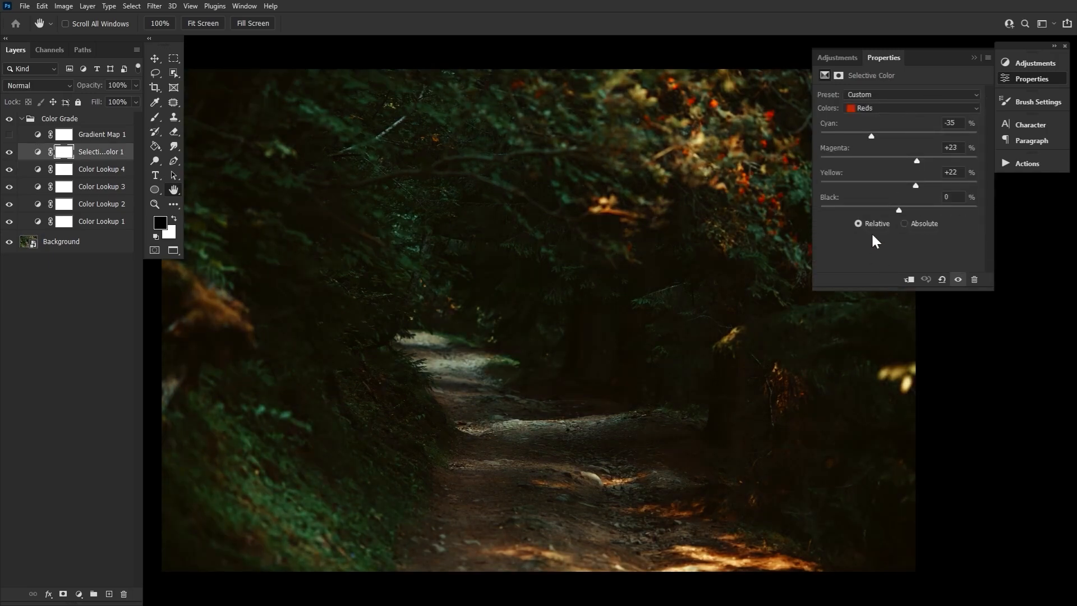
pyautogui.click(873, 112)
pyautogui.click(875, 111)
pyautogui.press('Down')
pyautogui.press('Down')
pyautogui.press('Down')
pyautogui.press('Down')
pyautogui.press('Down')
pyautogui.press('Down')
pyautogui.press('Down')
# - Show the Gradient Map 1 layer, check its settings, and collapse the Color Grade group
pyautogui.click(40, 136)
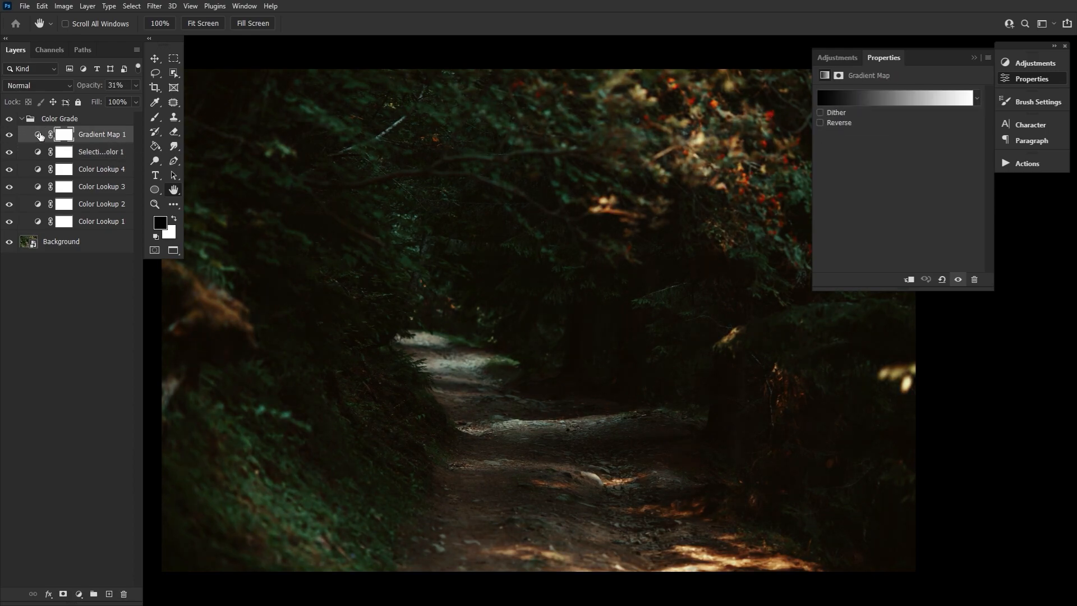
pyautogui.click(1018, 84)
pyautogui.click(22, 119)
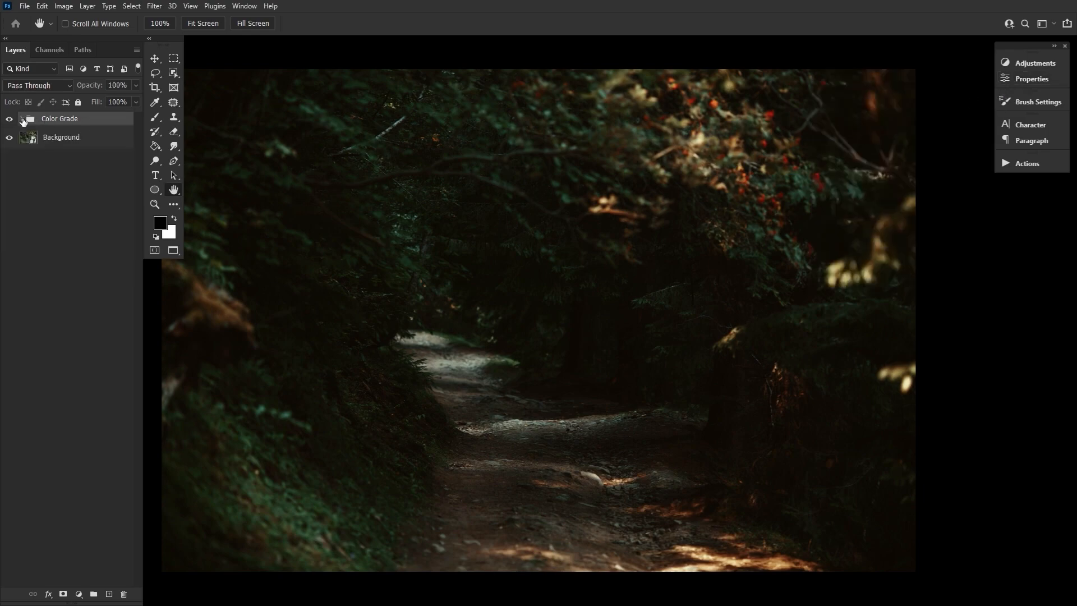
# - Disable and re-enable the Ghost layer's mask to compare the cutout with the full photo
pyautogui.click(114, 139)
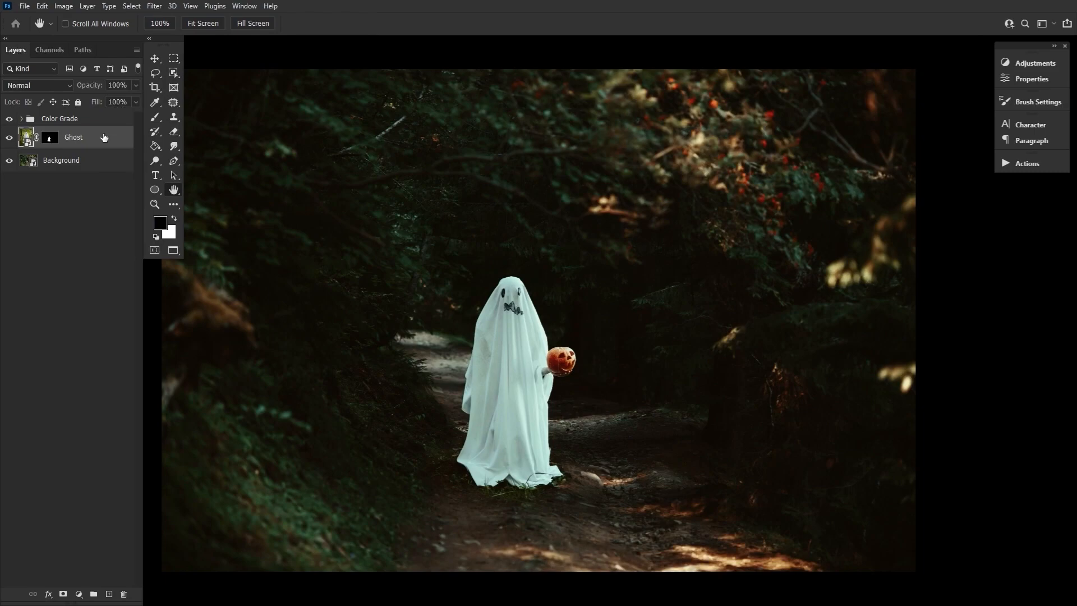
pyautogui.rightClick(49, 138)
pyautogui.click(64, 145)
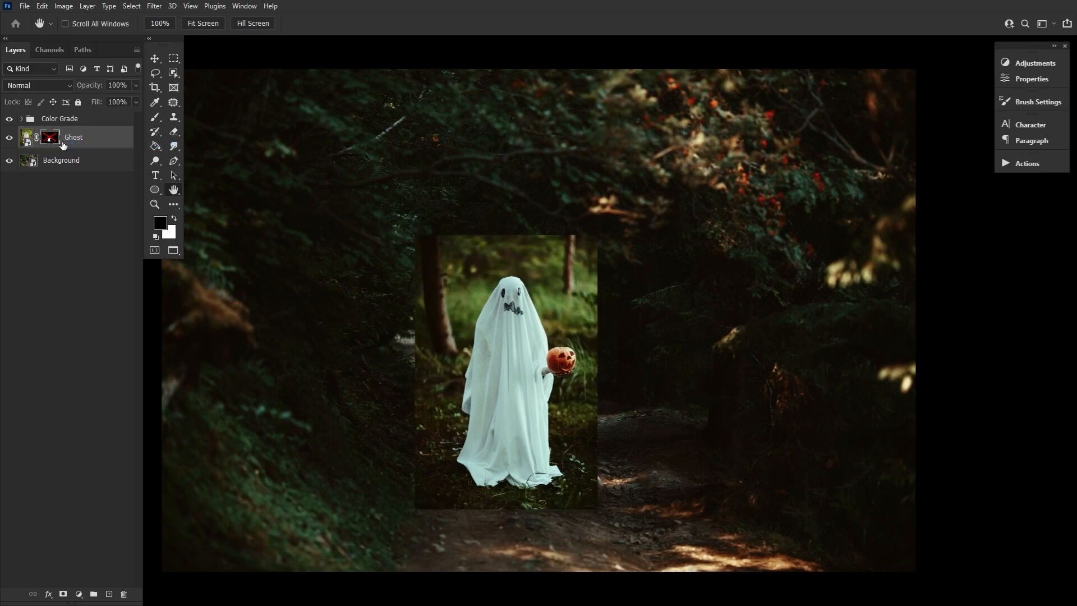
pyautogui.rightClick(51, 138)
pyautogui.click(65, 144)
# - Convert the masked Ghost layer to a smart object
pyautogui.rightClick(106, 133)
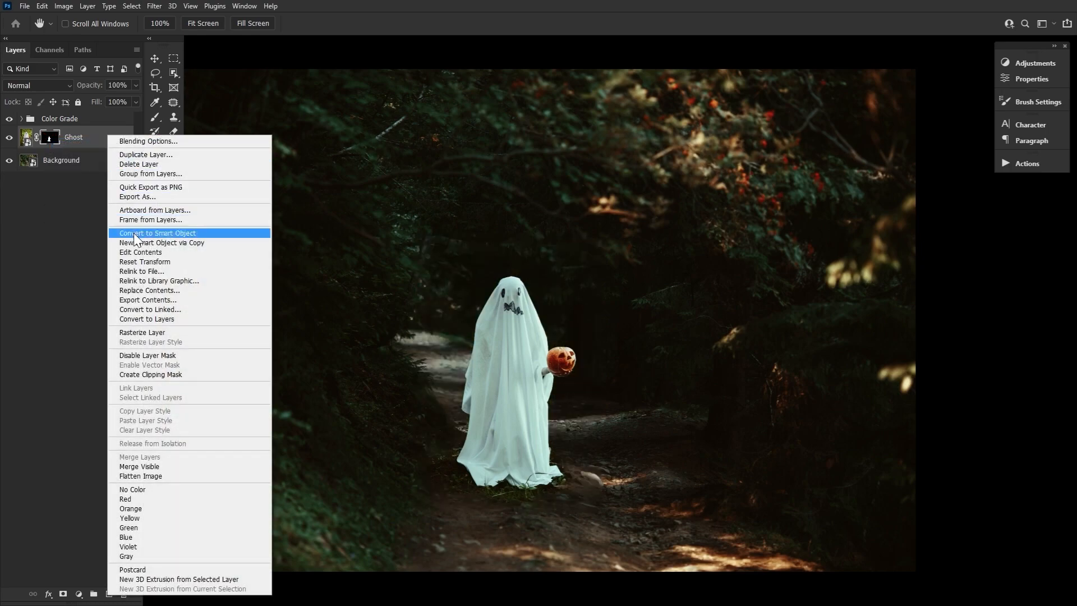
pyautogui.click(134, 233)
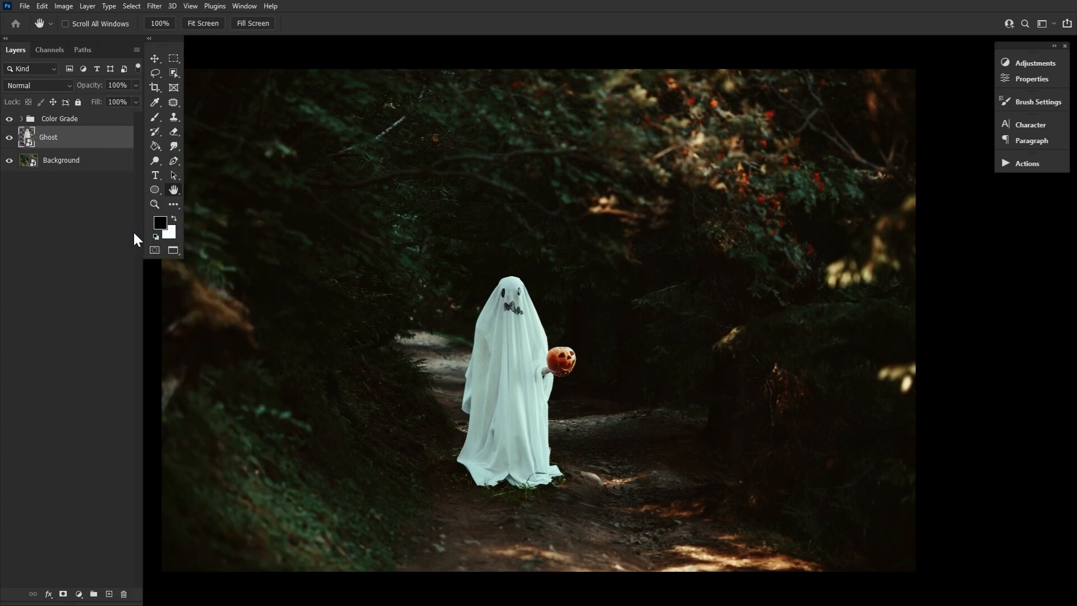
# - Apply a Brightness/Contrast adjustment with brightness -41 to the Ghost layer and set the layer's opacity to 75%
pyautogui.click(63, 6)
pyautogui.moveTo(87, 33)
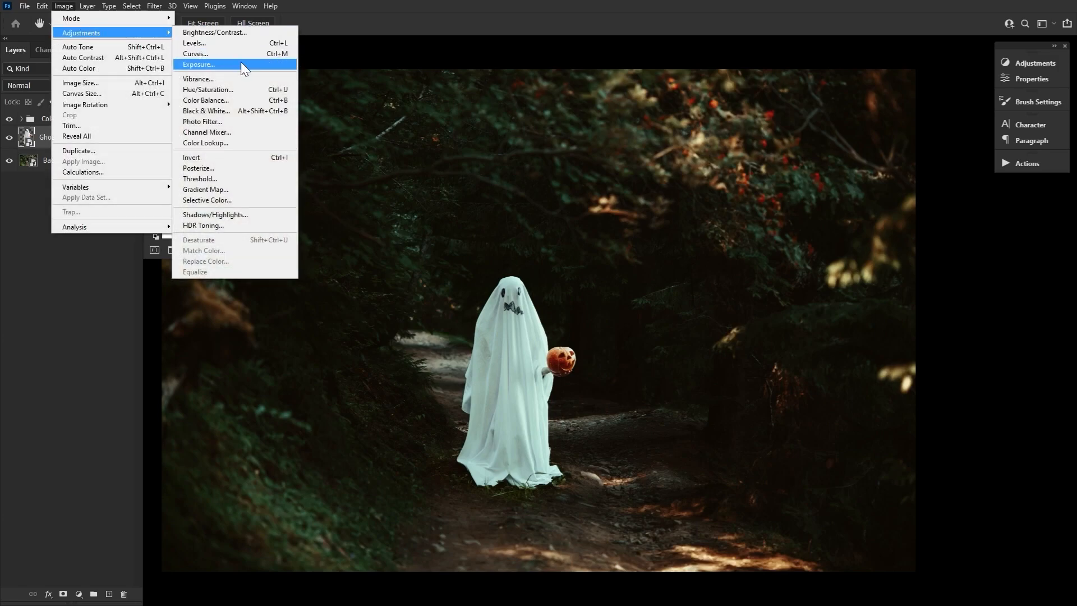
pyautogui.click(235, 32)
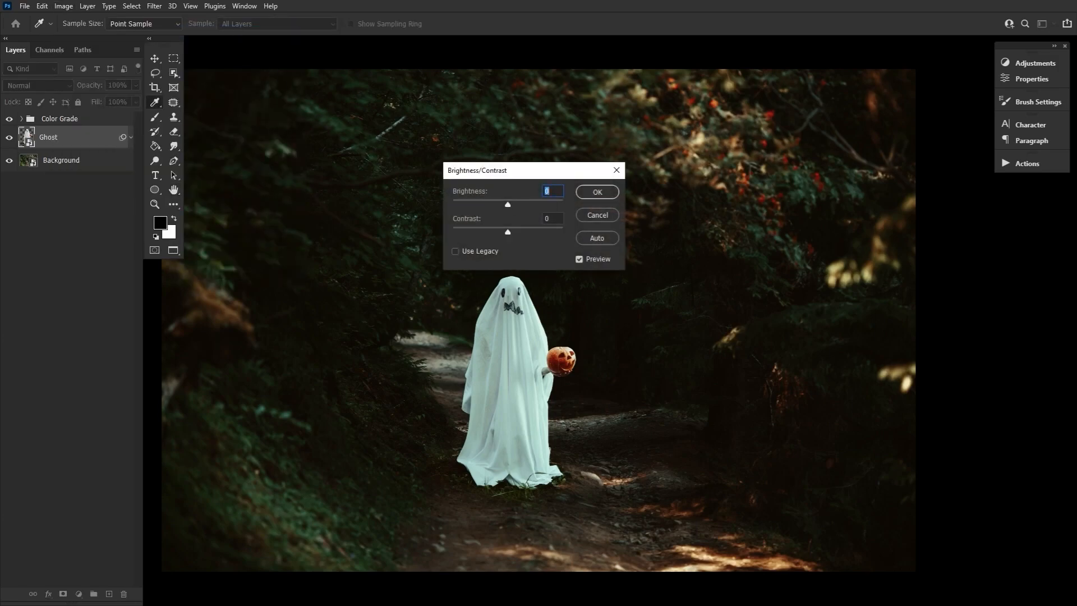
pyautogui.write('-41')
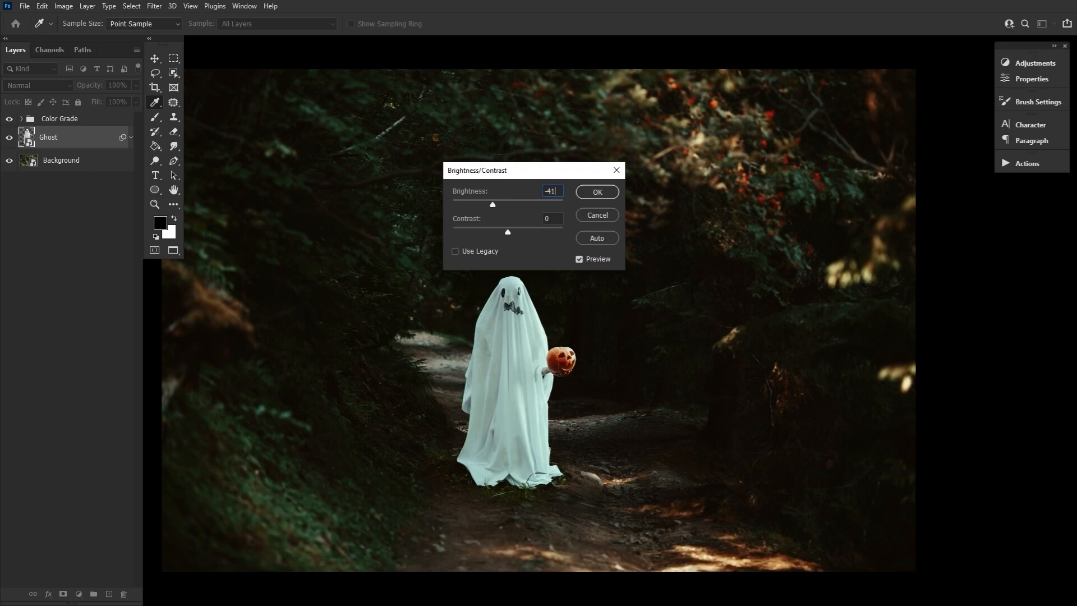
pyautogui.click(598, 192)
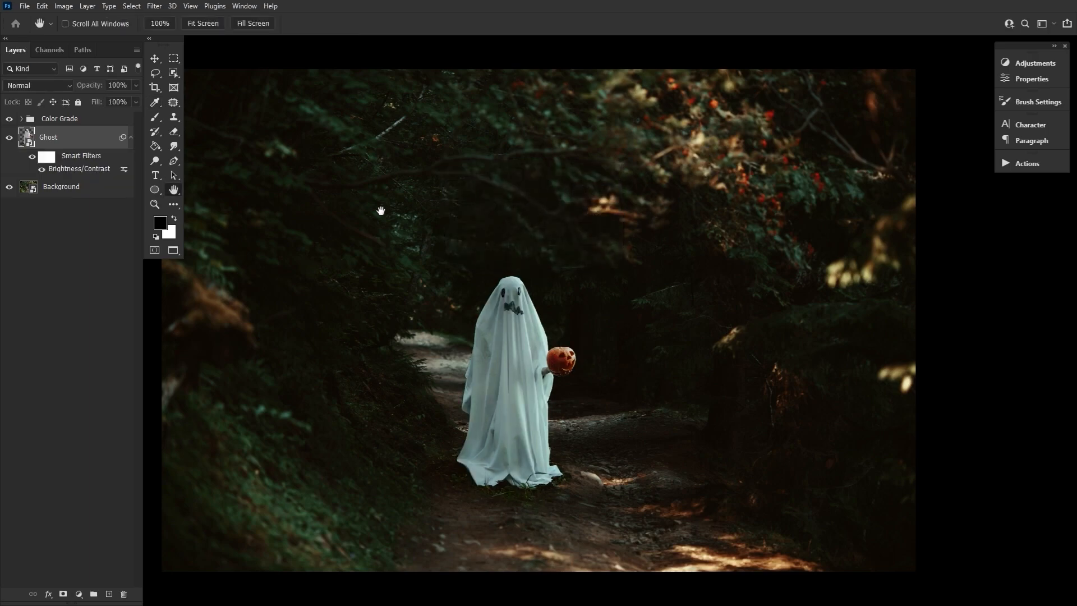
pyautogui.doubleClick(77, 170)
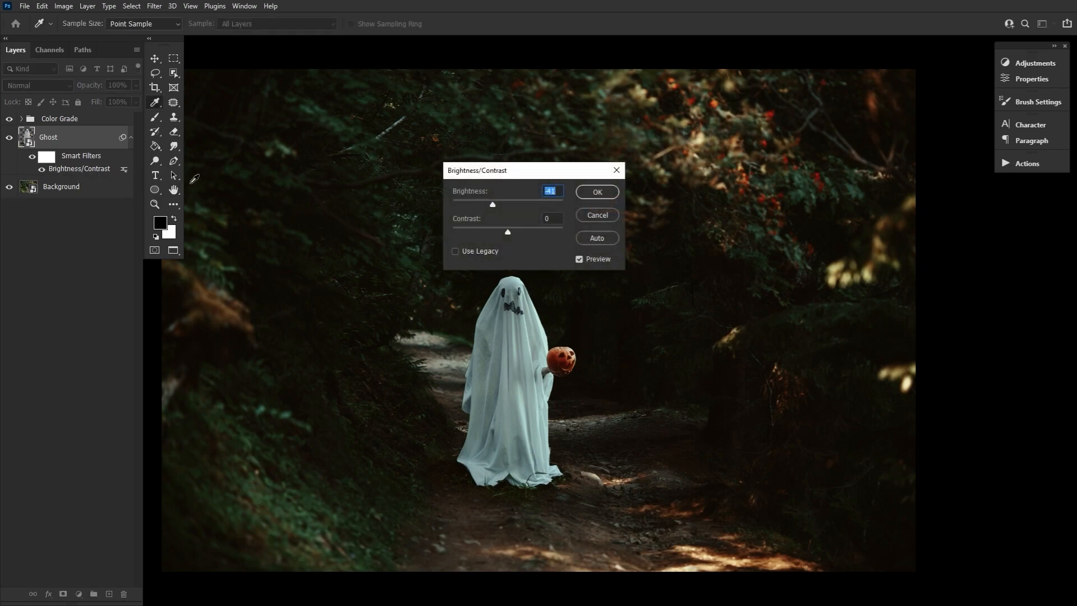
pyautogui.click(597, 192)
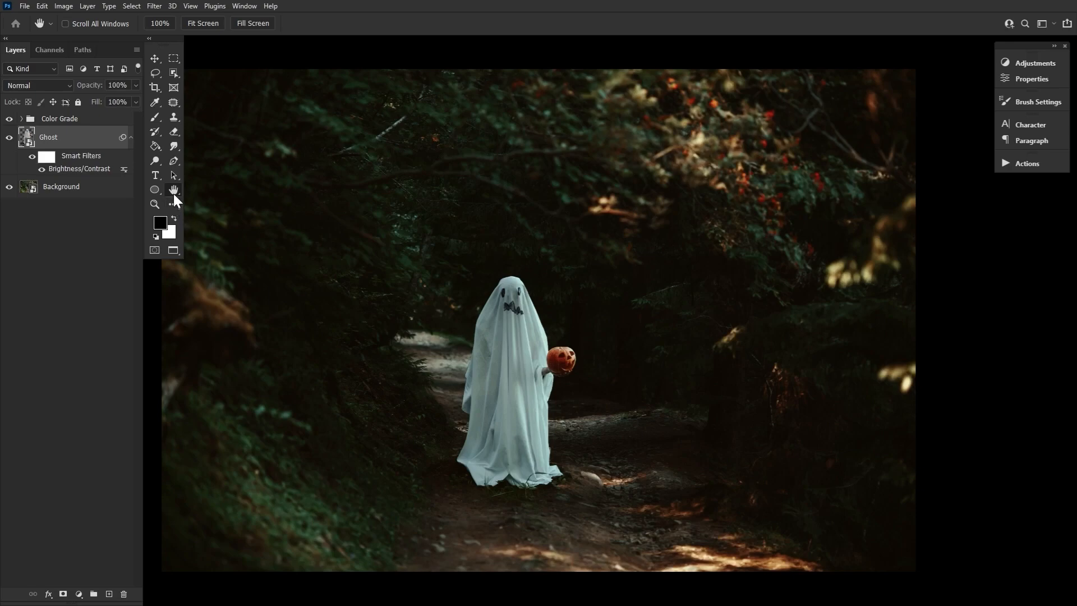
pyautogui.moveTo(104, 85); pyautogui.dragTo(86, 85)
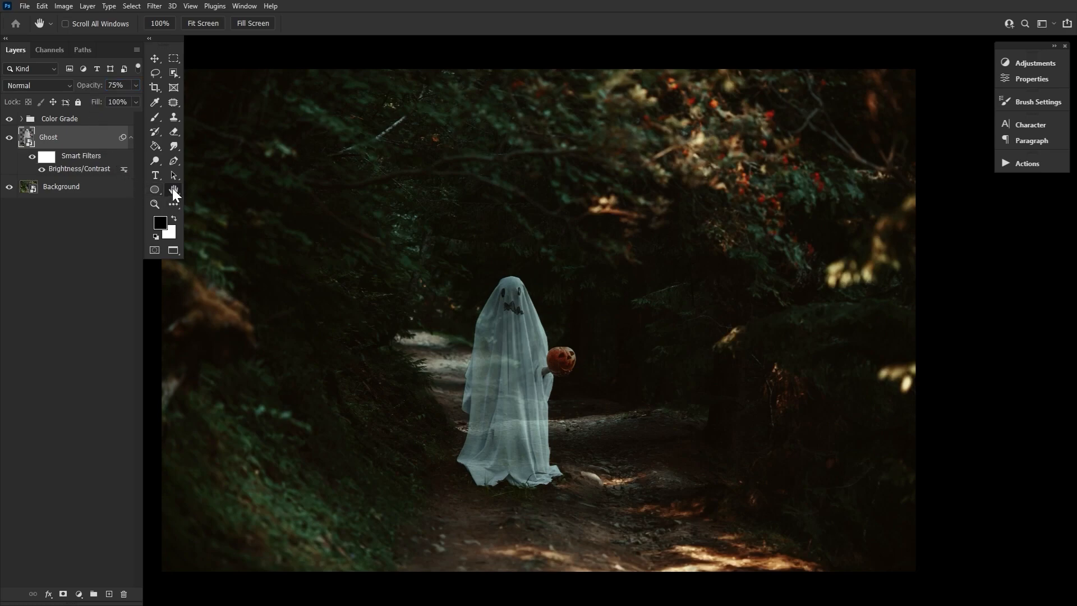
# - Duplicate the Ghost layer and set the copy's blend mode to Hard Light
pyautogui.hotkey('ctrl', 'j')
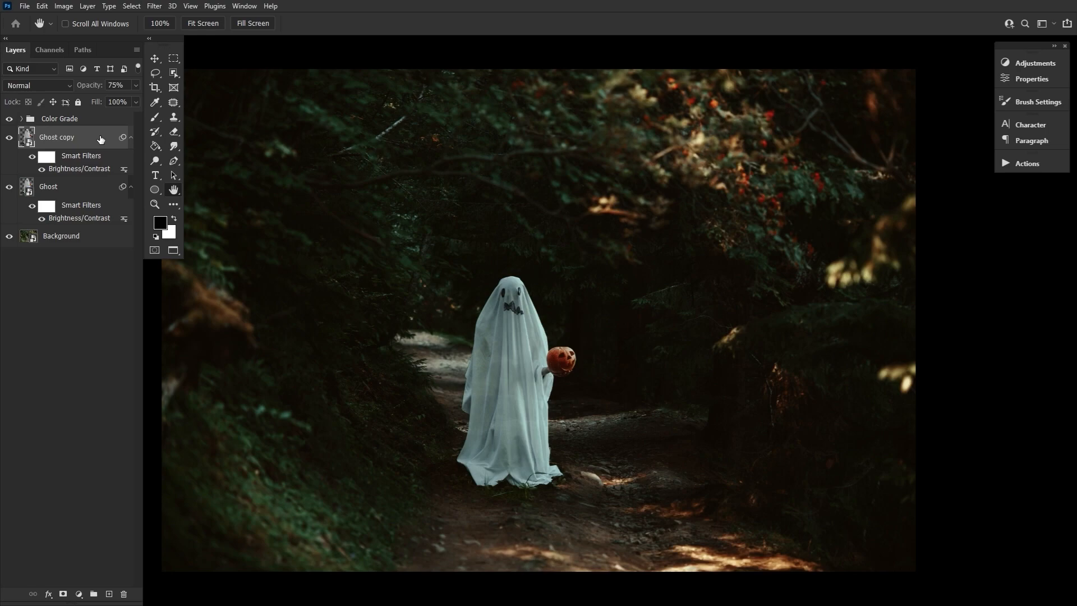
pyautogui.click(52, 85)
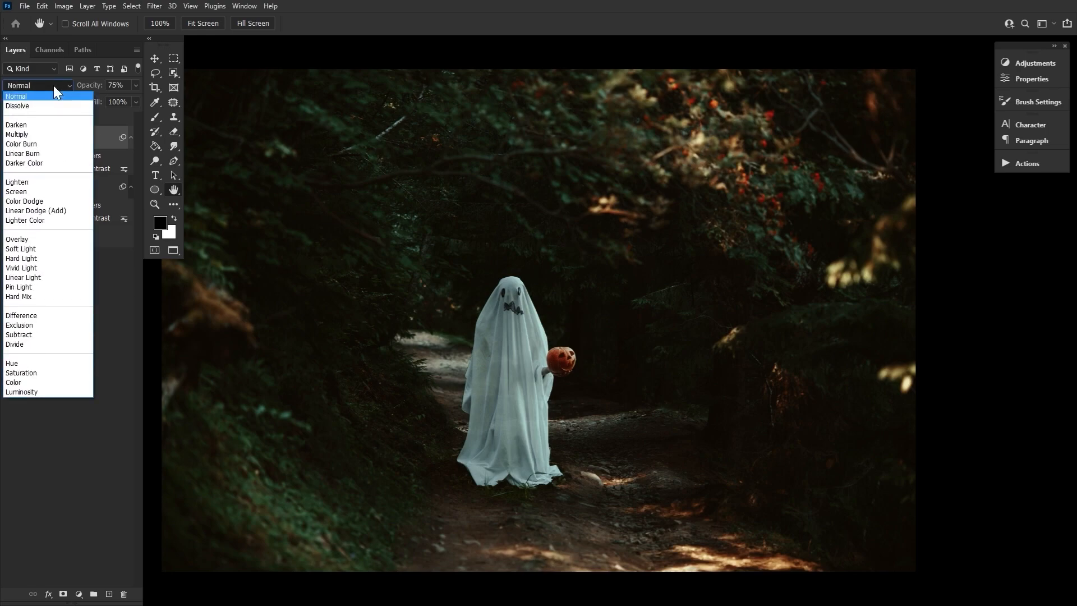
pyautogui.click(40, 258)
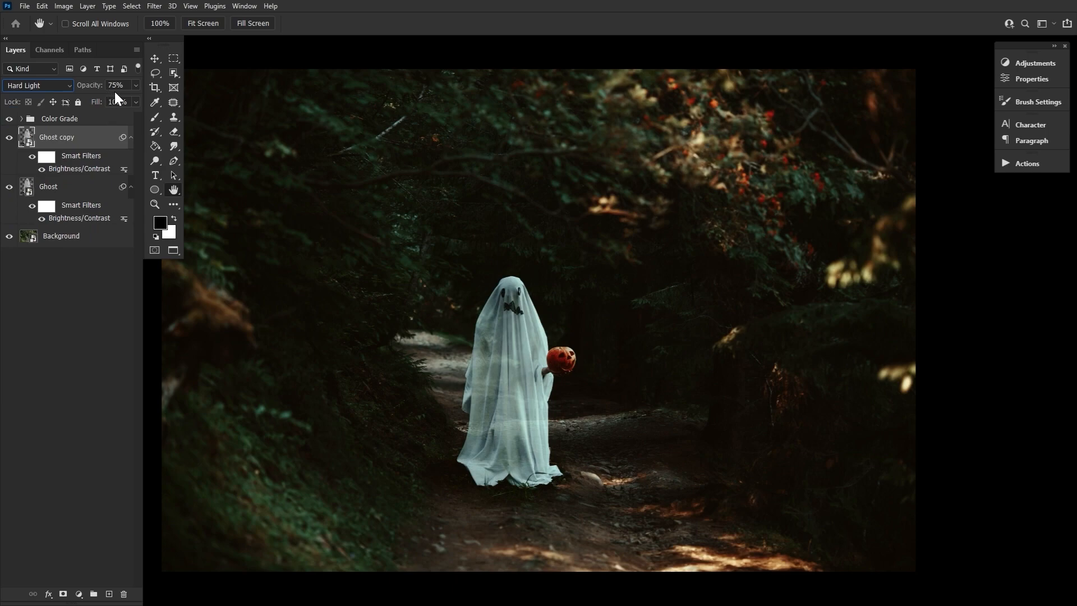
# - Turn off the R channel in the Ghost copy layer's advanced blending options
pyautogui.doubleClick(100, 139)
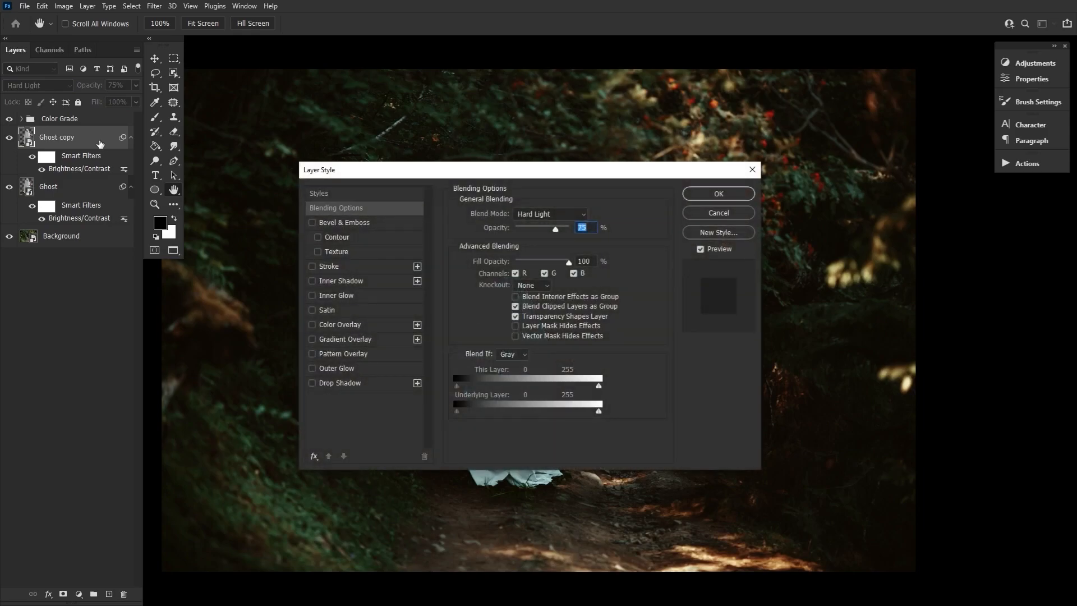
pyautogui.click(515, 273)
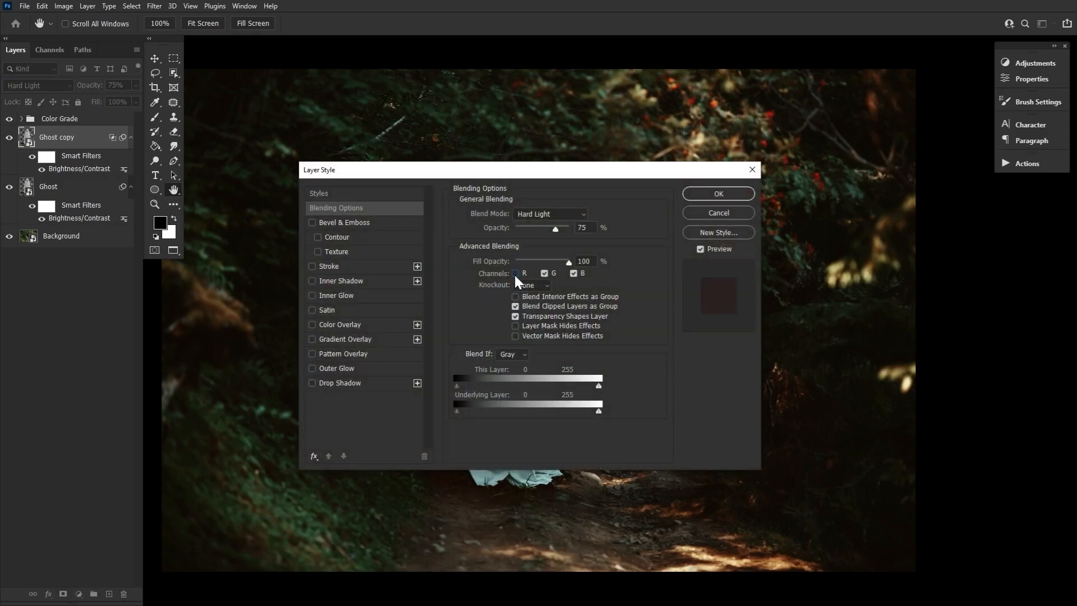
pyautogui.click(716, 195)
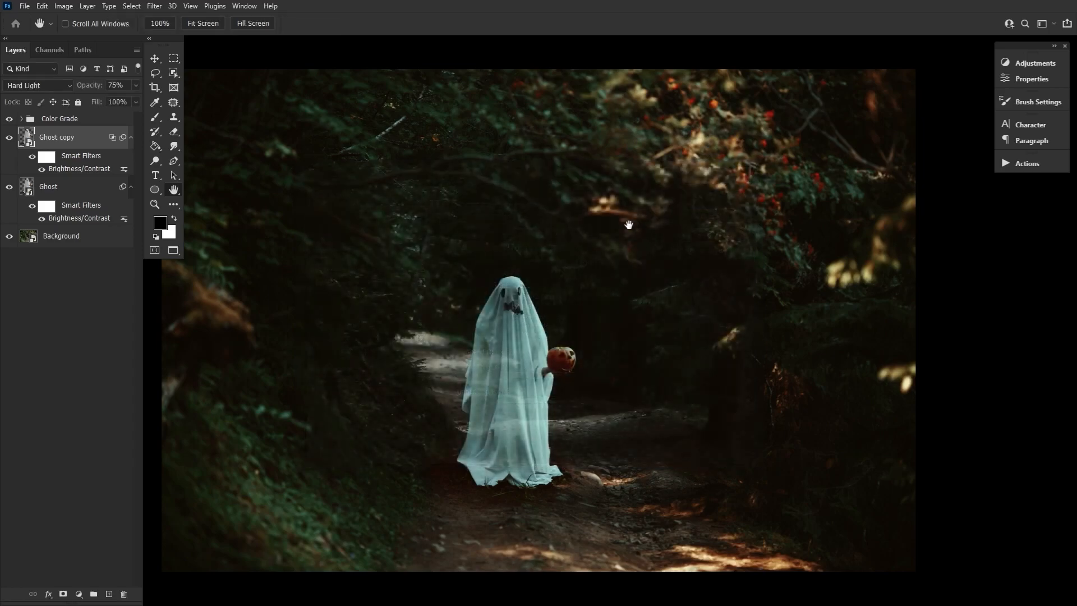
# - Nudge the Ghost copy slightly with the Move tool so it is offset from the original ghost
pyautogui.click(154, 58)
pyautogui.press('Left')
pyautogui.press('Up')
pyautogui.press('Left')
pyautogui.press('Right')
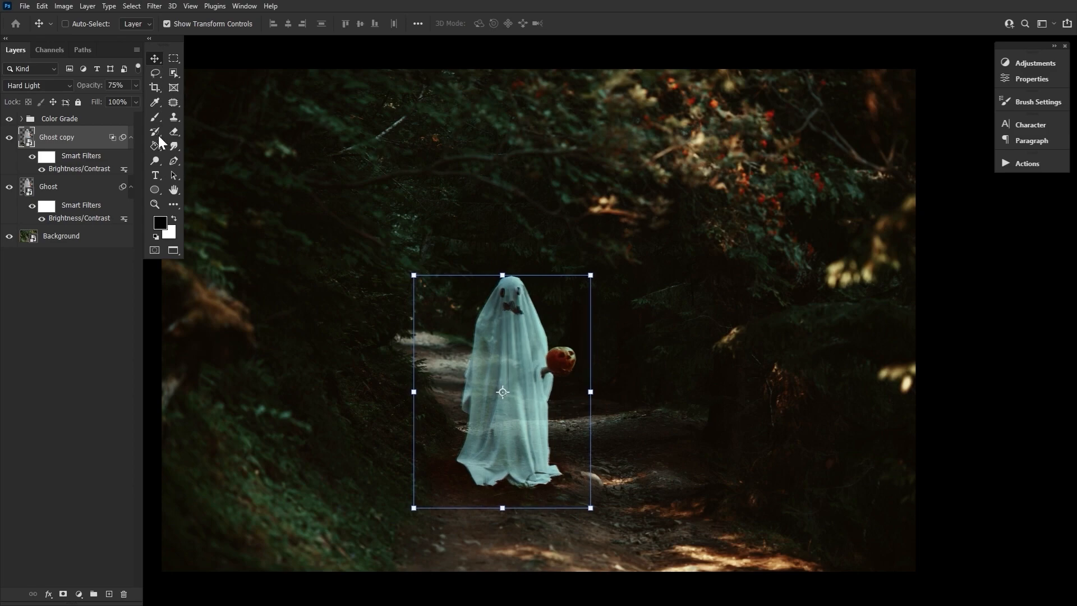
# - Add an inverted black mask to the Ghost copy and prepare a white Soft Round brush for painting on it
pyautogui.click(63, 593)
pyautogui.hotkey('ctrl', 'i')
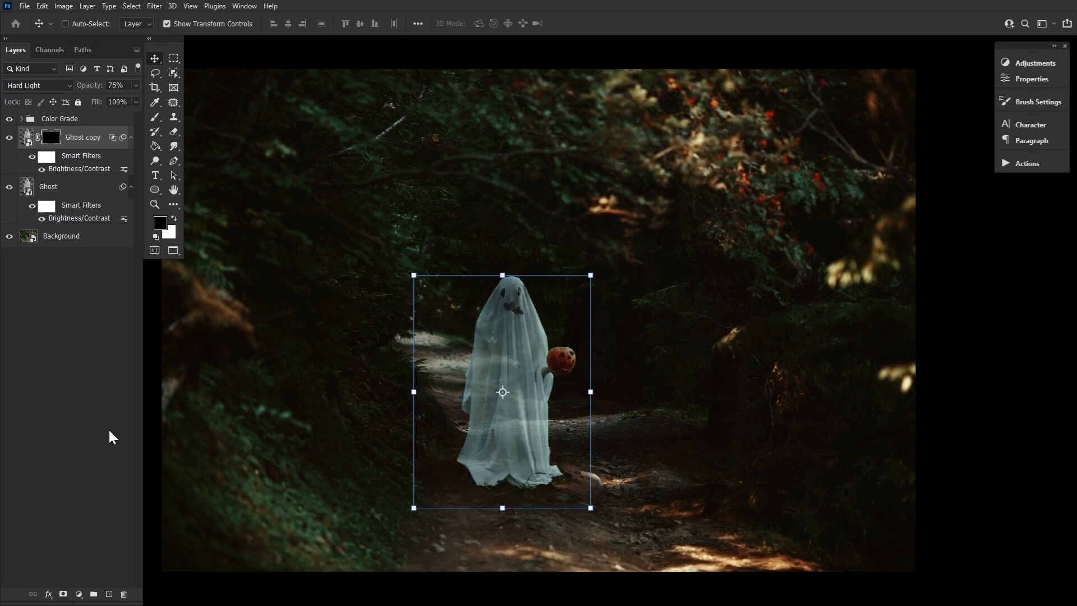
pyautogui.click(155, 117)
pyautogui.click(174, 219)
pyautogui.click(72, 24)
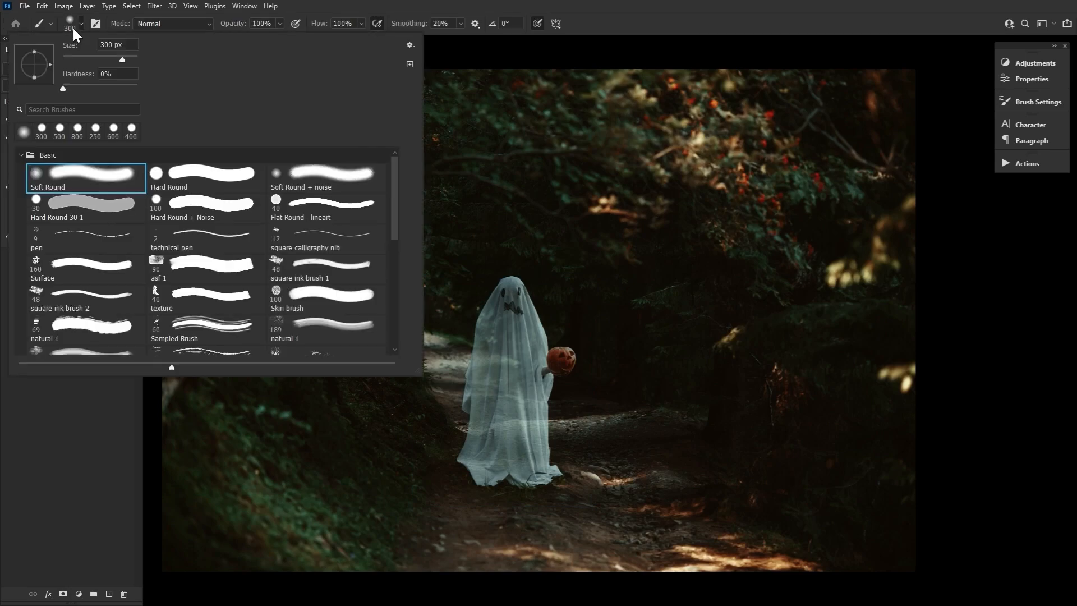
pyautogui.doubleClick(103, 181)
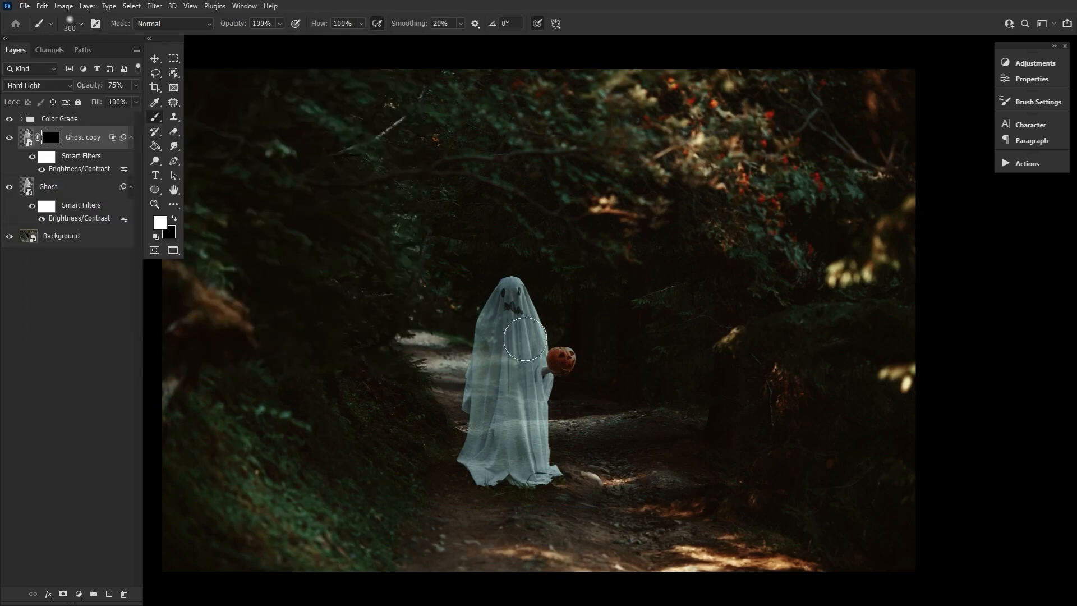
# - Paint white on the Ghost copy mask over the ghost's body with smaller brushes to reveal parts of the offset sheet
pyautogui.press('[')
pyautogui.press('[')
pyautogui.press('[')
pyautogui.press('[')
pyautogui.press('[')
pyautogui.press('[')
pyautogui.press('[')
pyautogui.press('[')
pyautogui.moveTo(504, 349)
pyautogui.mouseDown()
pyautogui.moveTo(507, 419)
pyautogui.moveTo(500, 346)
pyautogui.mouseUp()
pyautogui.press(']')
pyautogui.press(']')
pyautogui.press(']')
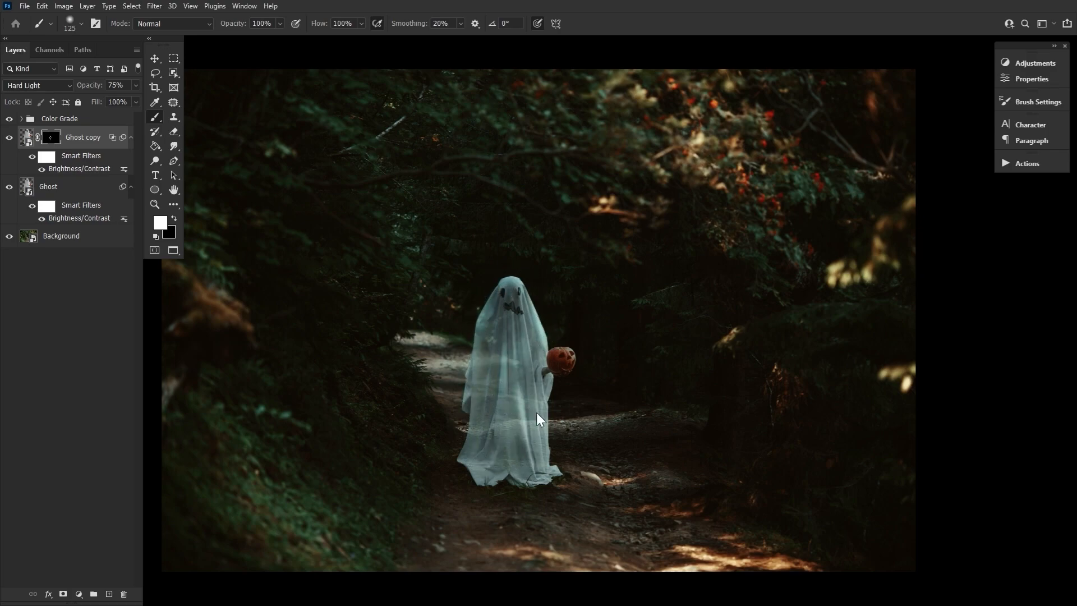
pyautogui.press('[')
pyautogui.press('[')
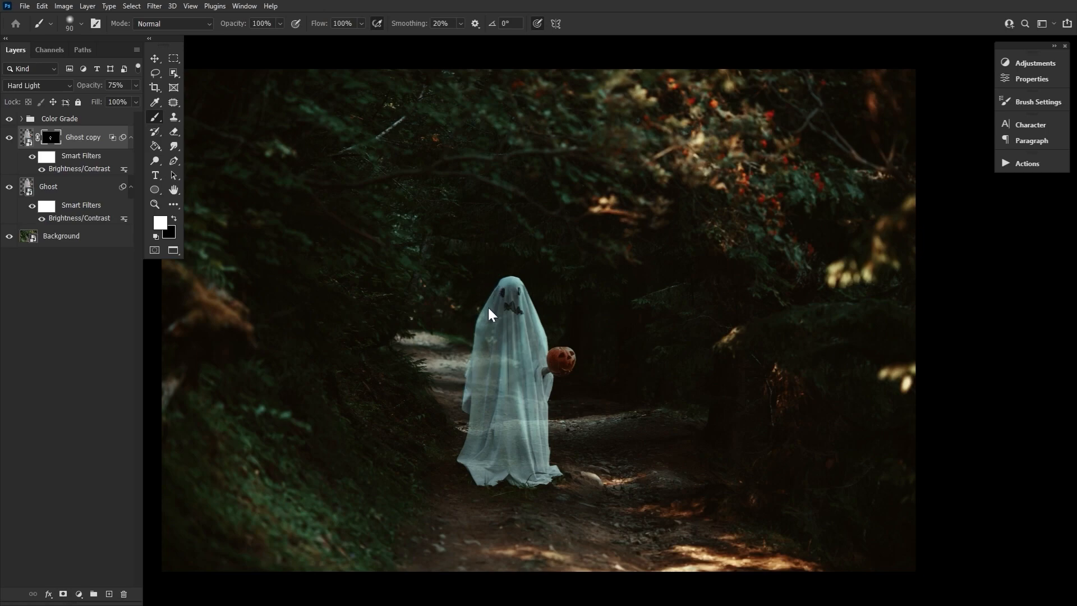
# - Duplicate the Ghost layer beneath the original and set the copy to Lighten at 100% opacity
pyautogui.click(173, 189)
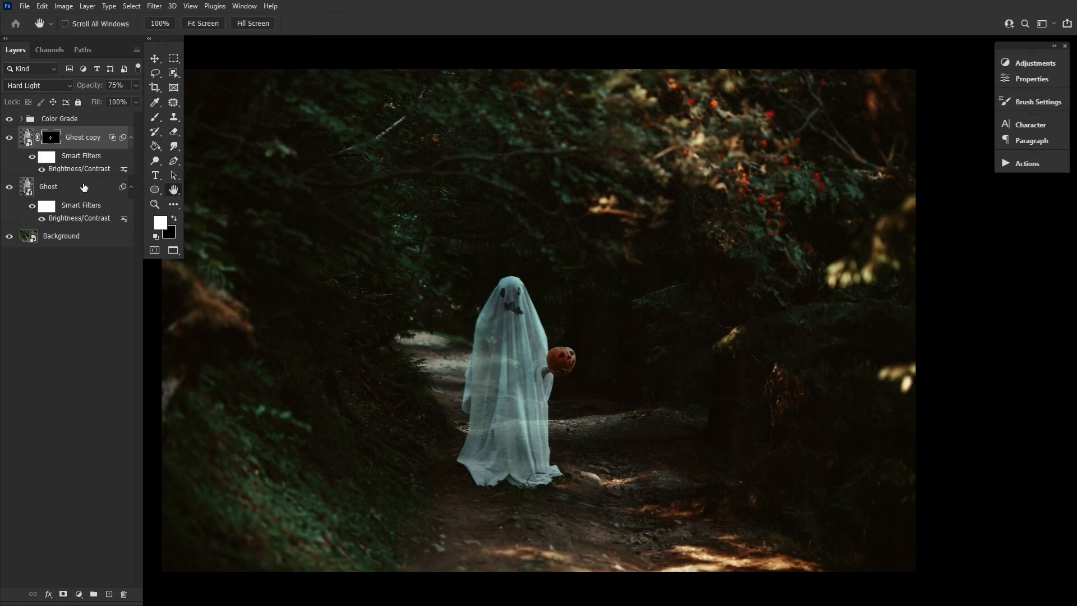
pyautogui.click(86, 189)
pyautogui.moveTo(76, 192); pyautogui.dragTo(91, 233)
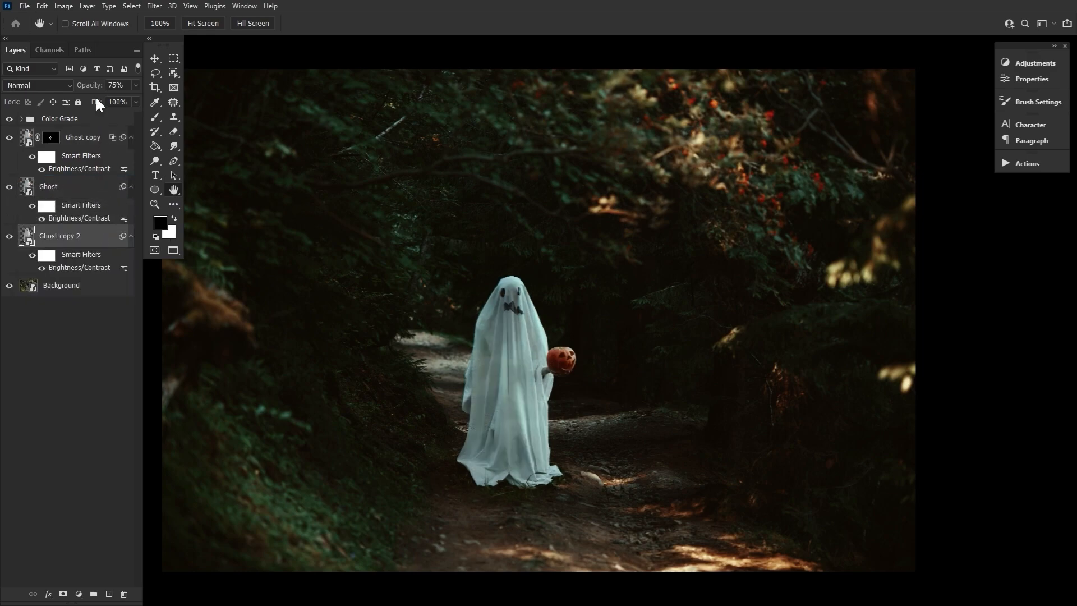
pyautogui.moveTo(83, 89); pyautogui.dragTo(107, 89)
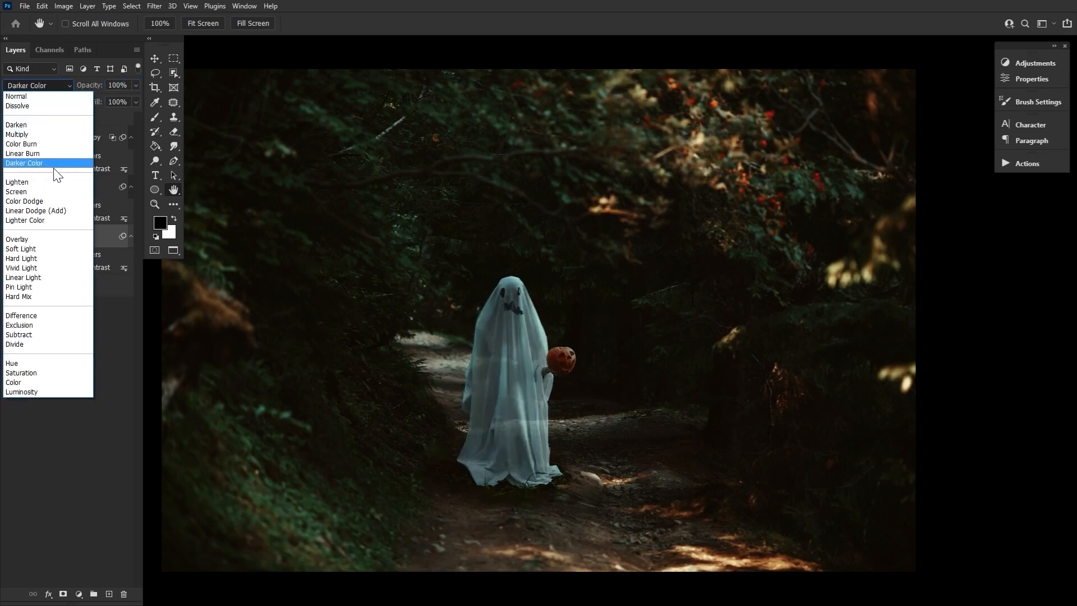
pyautogui.click(50, 182)
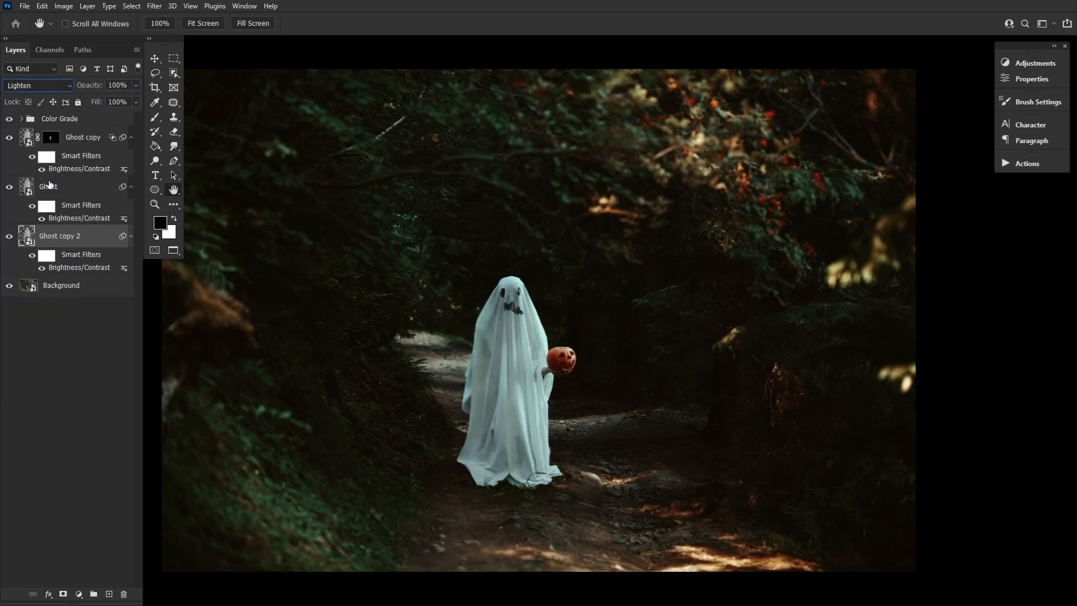
# - Add a mask to the Ghost layer and paint the sheet's body out in black, enlarging the brush to 250
pyautogui.click(97, 189)
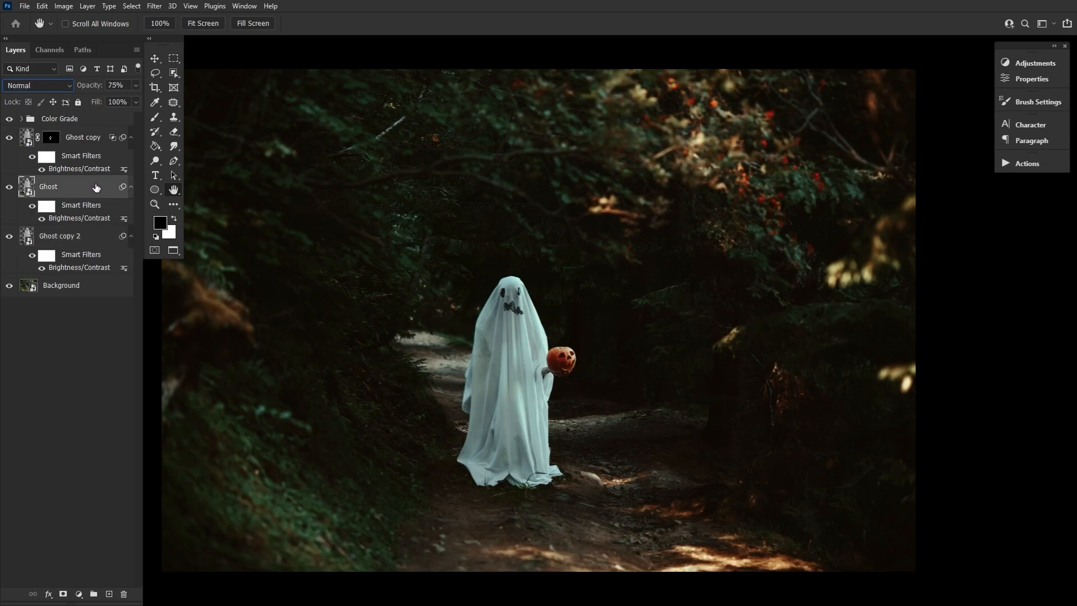
pyautogui.click(62, 595)
pyautogui.click(156, 119)
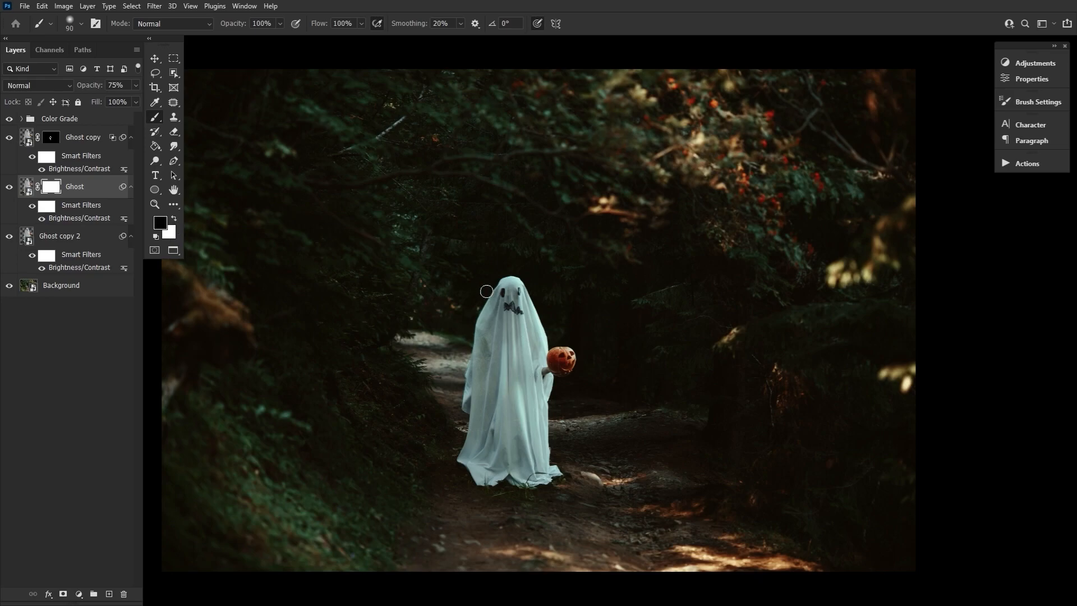
pyautogui.moveTo(462, 460); pyautogui.dragTo(464, 483)
pyautogui.press(']')
pyautogui.press(']')
pyautogui.press(']')
pyautogui.press(']')
pyautogui.press(']')
pyautogui.press(']')
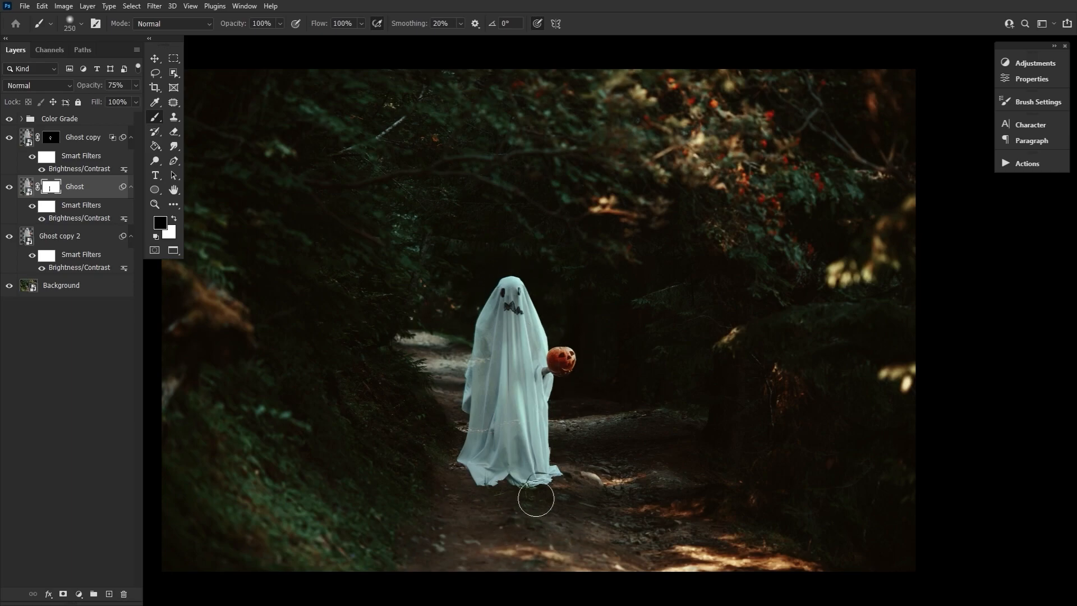
pyautogui.moveTo(608, 411)
pyautogui.mouseDown()
pyautogui.moveTo(566, 520)
pyautogui.moveTo(447, 416)
pyautogui.moveTo(499, 331)
pyautogui.mouseUp()
# - Paint white over the pumpkin on the Ghost layer's mask with a smaller brush to restore it
pyautogui.click(172, 218)
pyautogui.press('[')
pyautogui.press('[')
pyautogui.press('[')
pyautogui.moveTo(567, 366); pyautogui.dragTo(574, 365)
pyautogui.press(']')
pyautogui.press(']')
pyautogui.press(']')
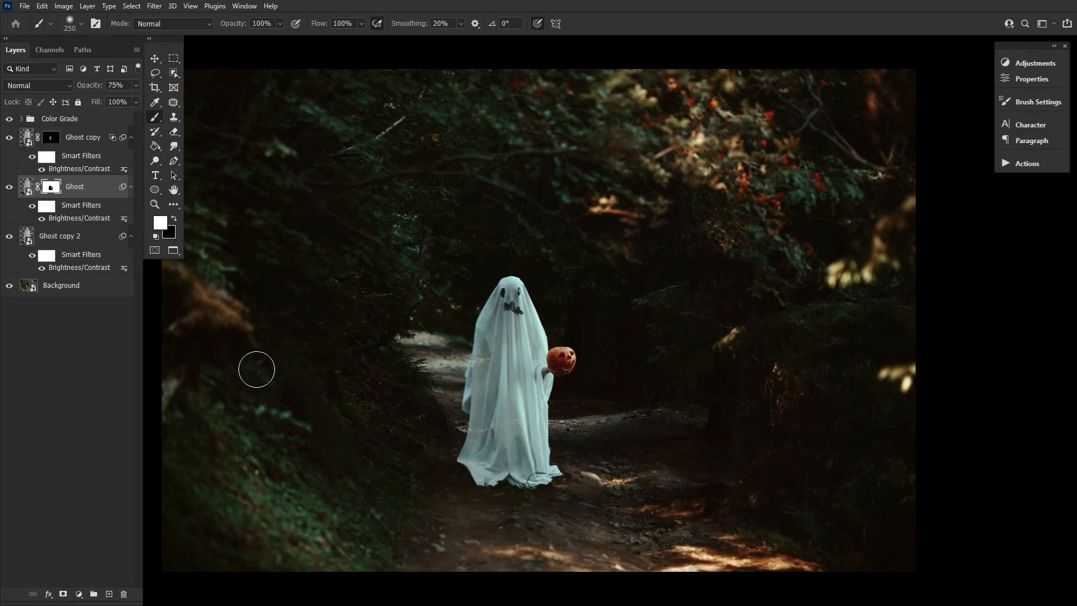
# - Duplicate Ghost copy 2 beneath itself and set the new copy to Pin Light at 22% opacity
pyautogui.click(81, 238)
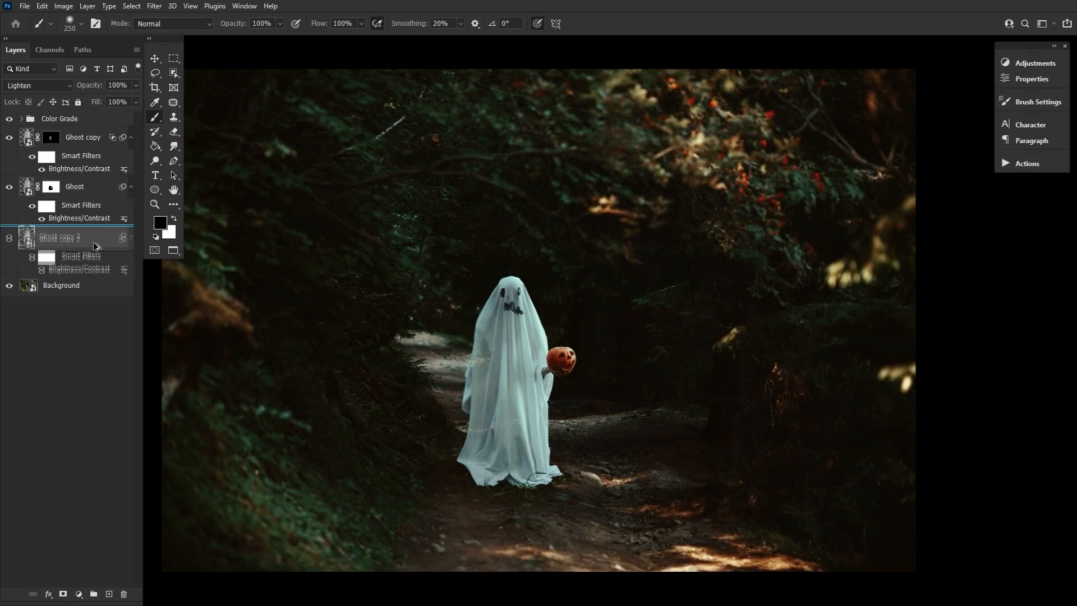
pyautogui.keyDown('alt'); pyautogui.moveTo(94, 243); pyautogui.dragTo(97, 281); pyautogui.keyUp('alt')
pyautogui.click(55, 85)
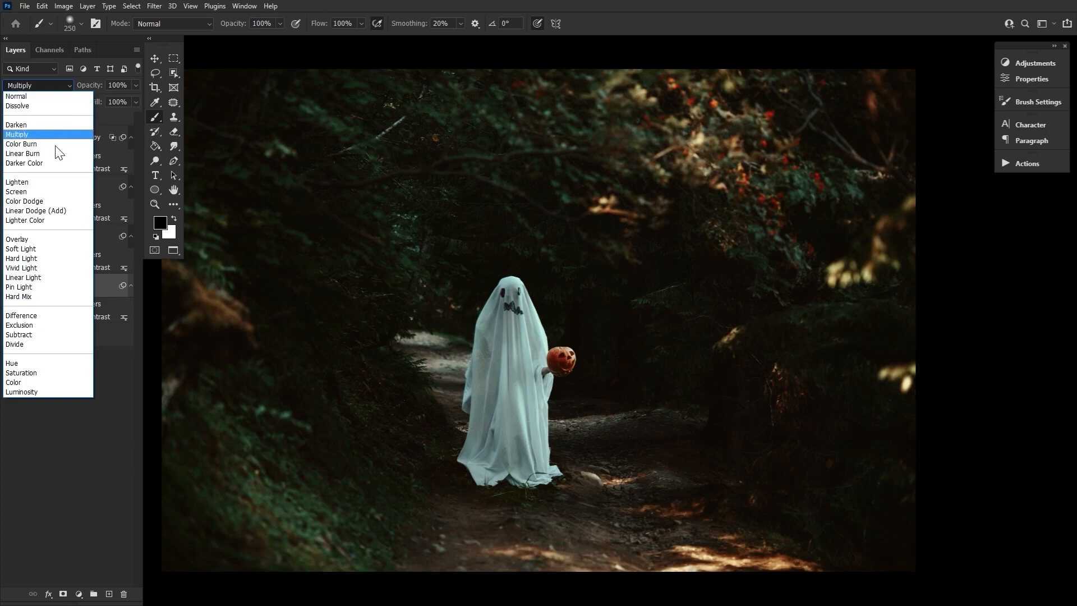
pyautogui.click(45, 287)
pyautogui.moveTo(97, 86); pyautogui.dragTo(66, 87)
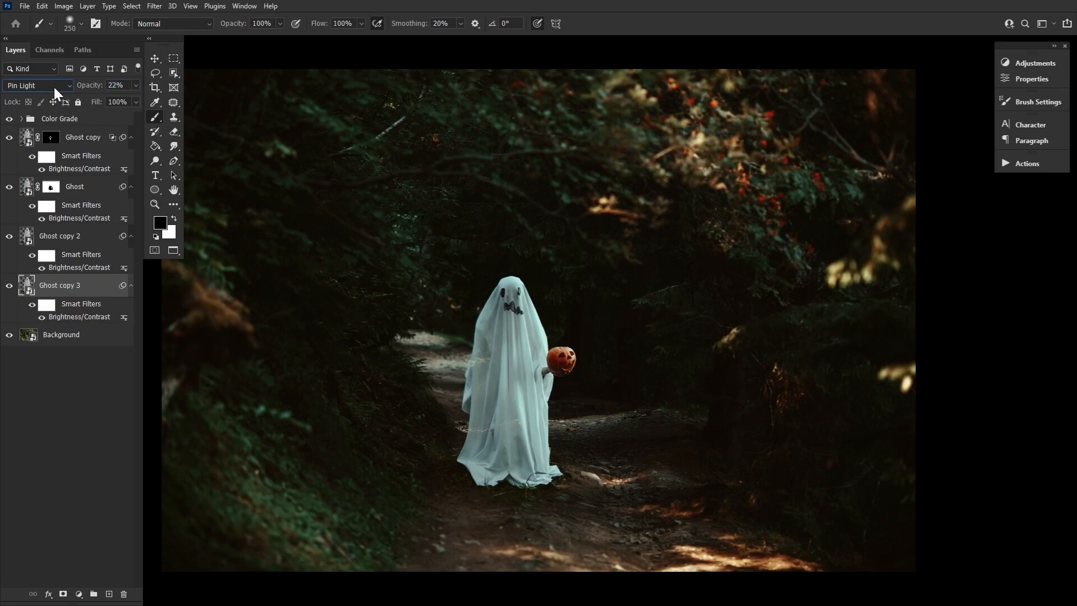
# - Add a mask to Ghost copy 2 and invert it to black
pyautogui.click(100, 241)
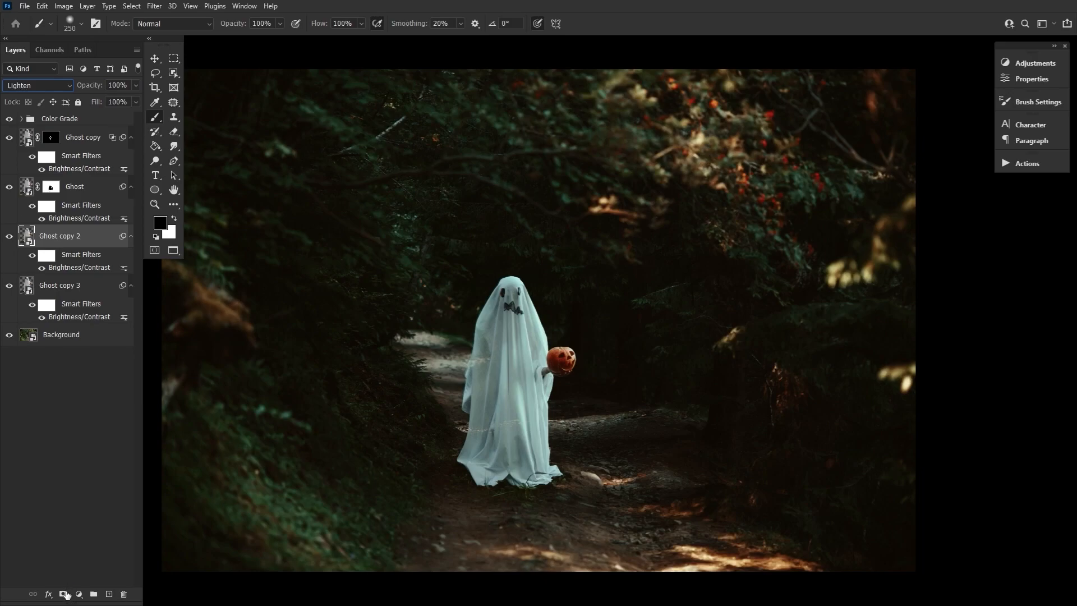
pyautogui.click(64, 594)
pyautogui.hotkey('ctrl', 'i')
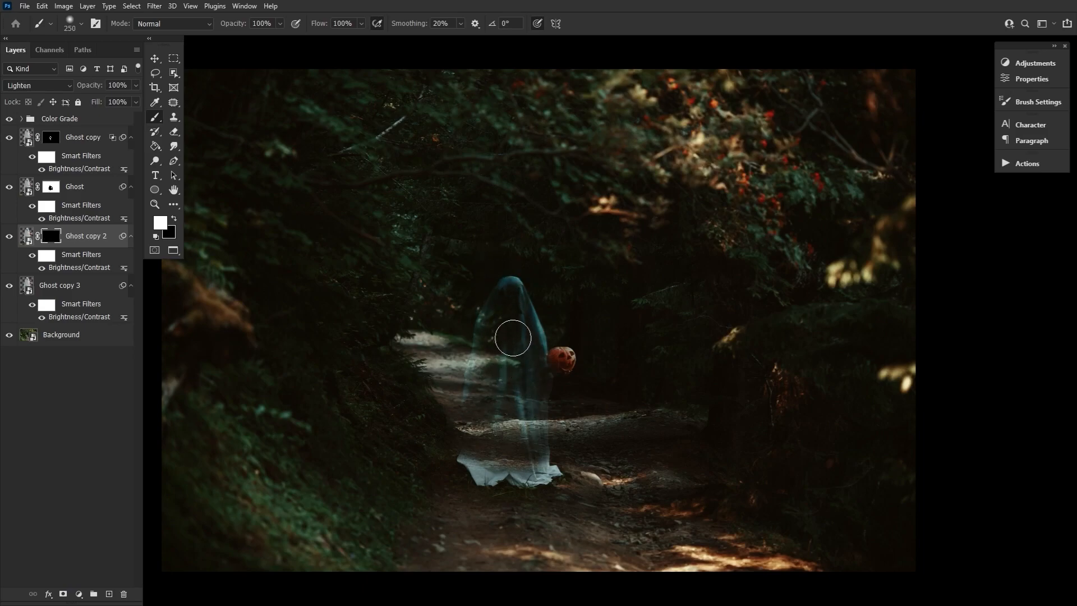
# - Paint white on the Ghost copy 2 mask over the head and body with large soft brushes, lowering the flow to 1%
pyautogui.press(']')
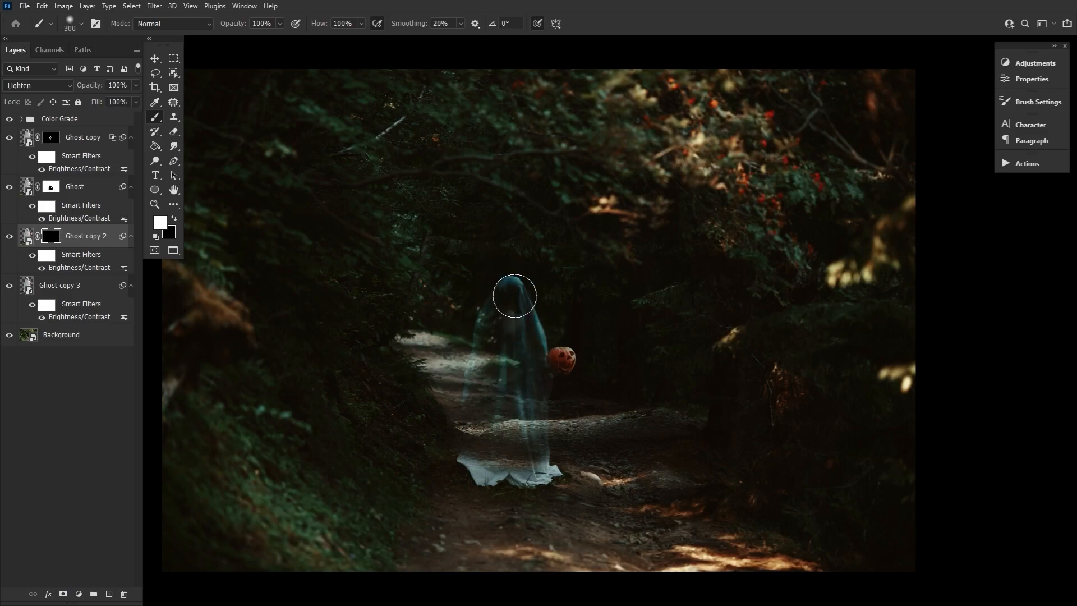
pyautogui.press(']')
pyautogui.press(']')
pyautogui.press(']')
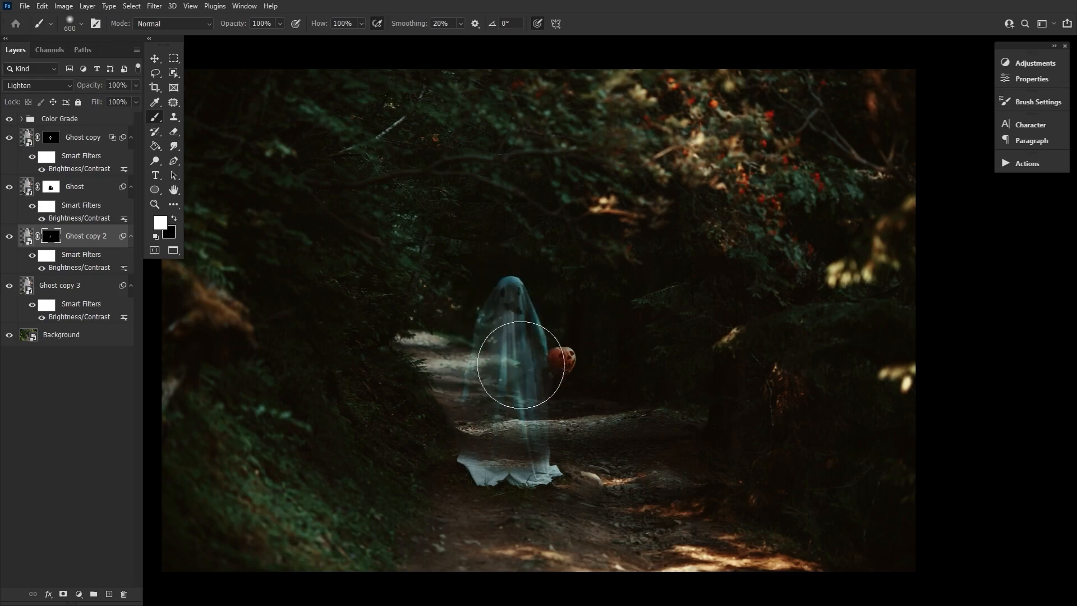
pyautogui.press('[')
pyautogui.press('[')
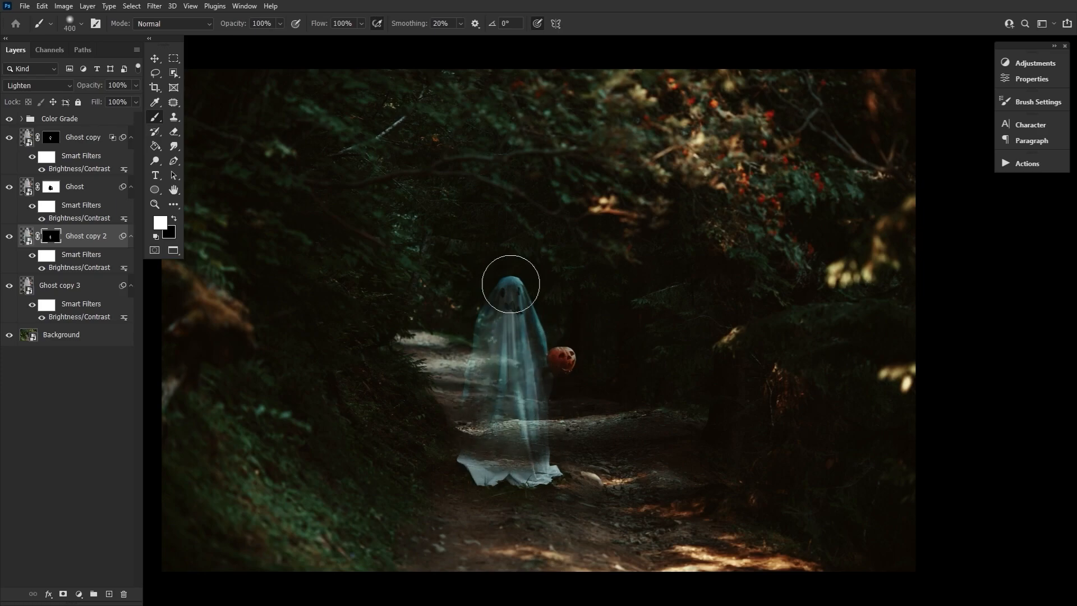
pyautogui.hotkey('shift', '0')
pyautogui.hotkey('shift', '1')
pyautogui.press('[')
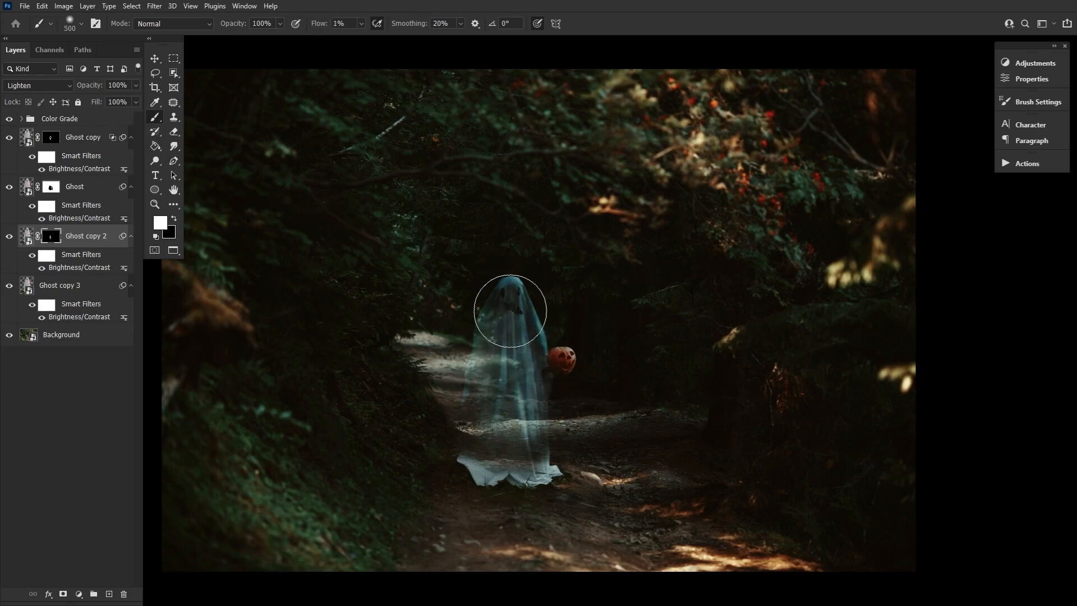
# - Duplicate Ghost copy 3, place the duplicate directly above the Background, and set its opacity to 100%
pyautogui.click(177, 189)
pyautogui.press('x')
pyautogui.click(85, 294)
pyautogui.hotkey('ctrl', 'j')
pyautogui.hotkey('ctrl', '[')
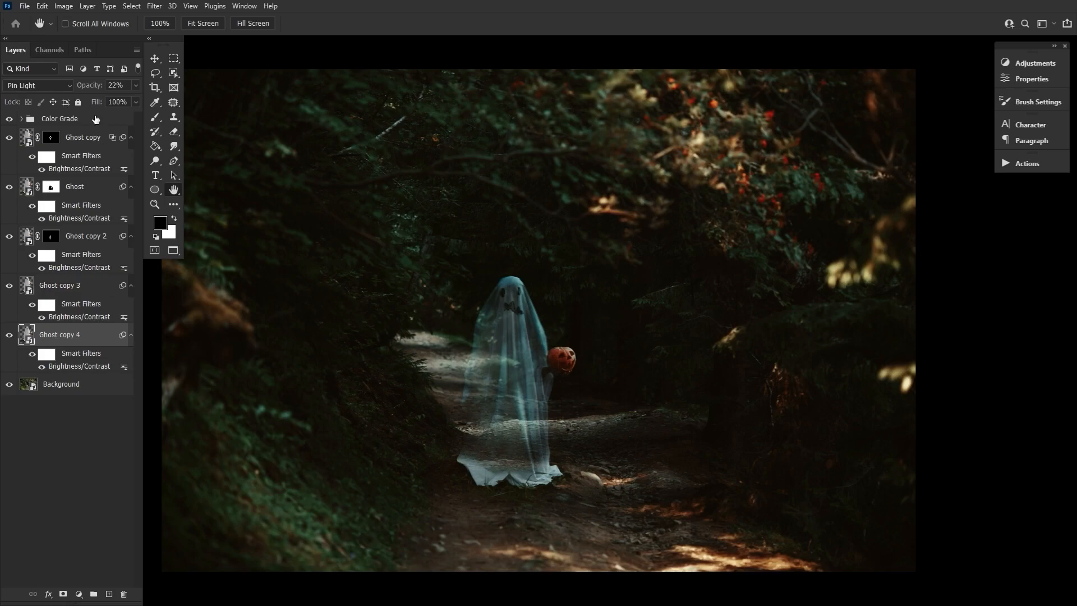
pyautogui.moveTo(90, 86); pyautogui.dragTo(127, 86)
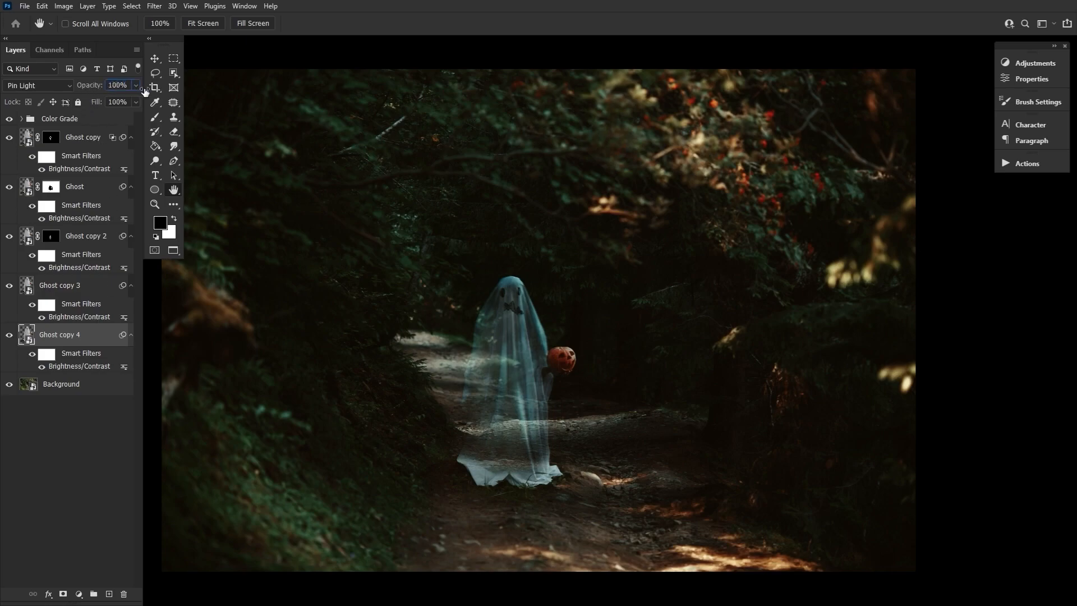
# - Flip Ghost copy 4 horizontally and move it sideways so its sheet overlaps the original ghost
pyautogui.click(154, 59)
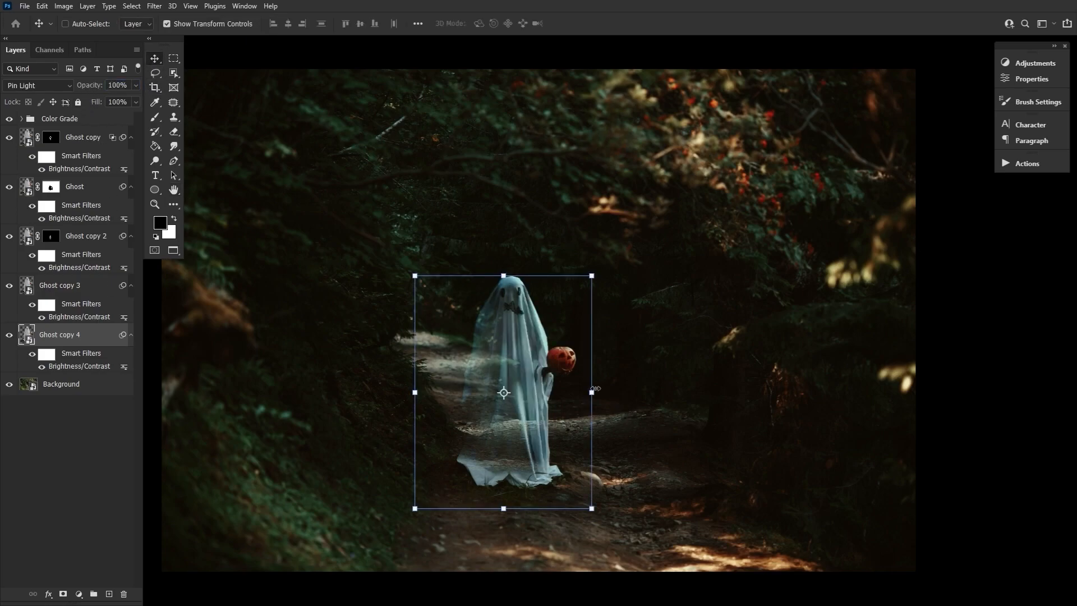
pyautogui.hotkey('ctrl', 't')
pyautogui.rightClick(578, 388)
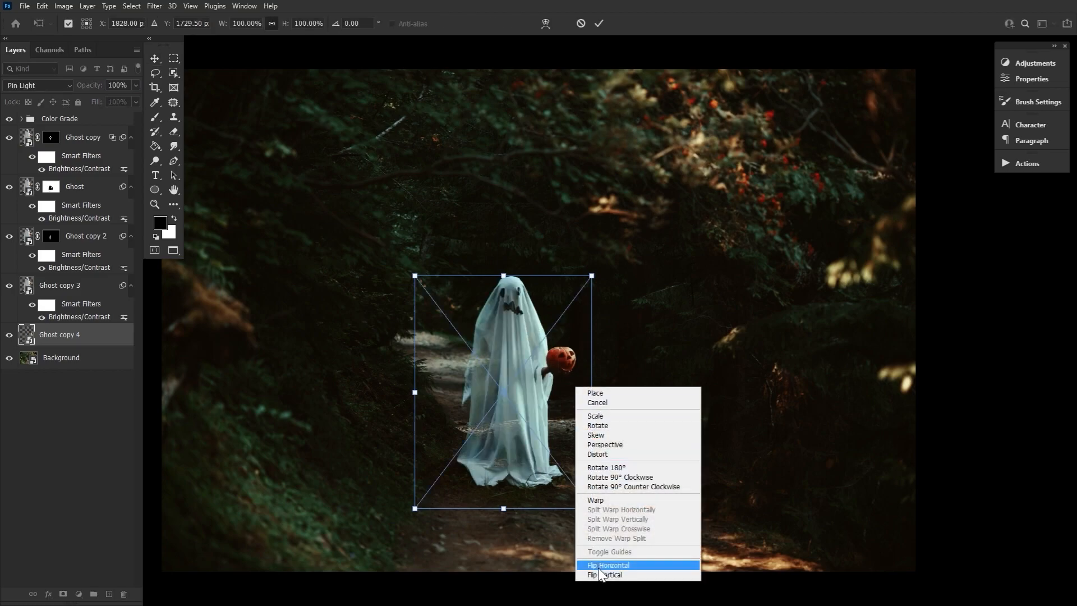
pyautogui.click(639, 565)
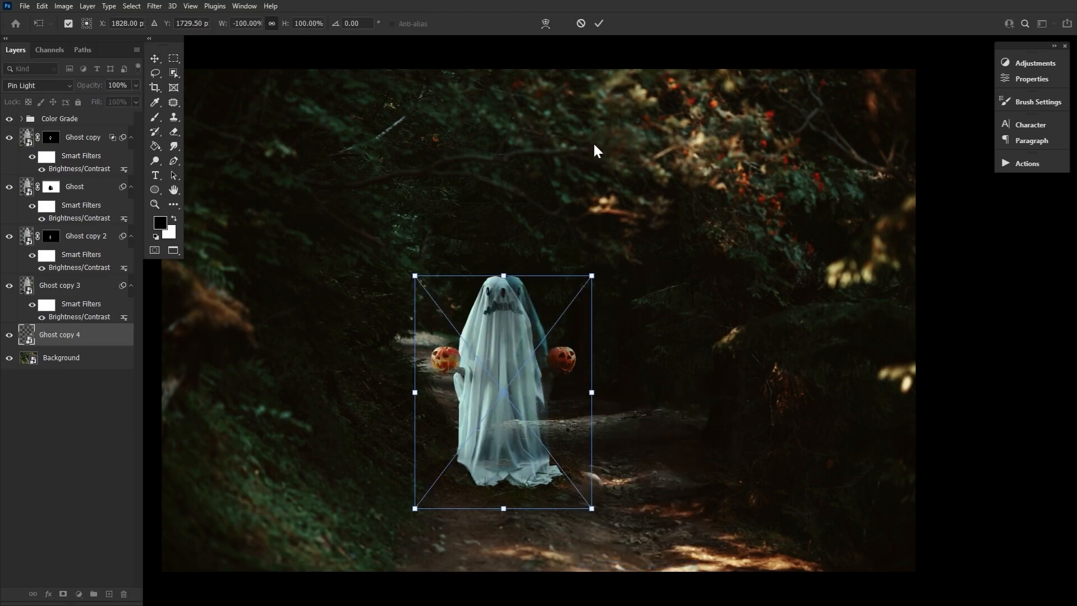
pyautogui.click(599, 23)
pyautogui.moveTo(503, 339); pyautogui.dragTo(512, 342)
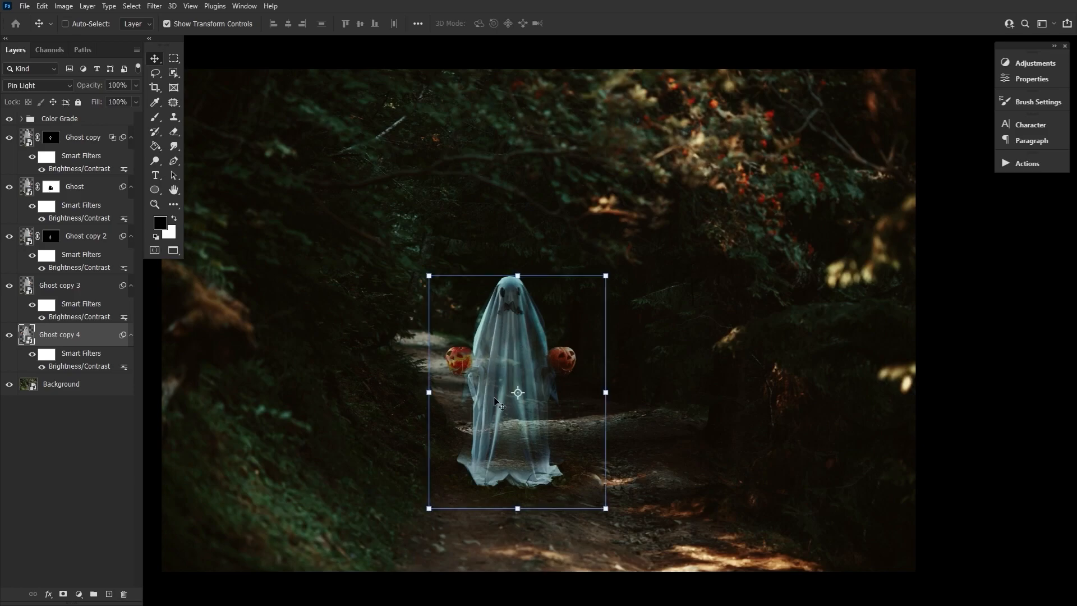
pyautogui.moveTo(497, 455); pyautogui.dragTo(498, 455)
# - Add a mask to Ghost copy 4 and paint out the mirrored extra pumpkin with a black brush at 100% flow
pyautogui.click(64, 595)
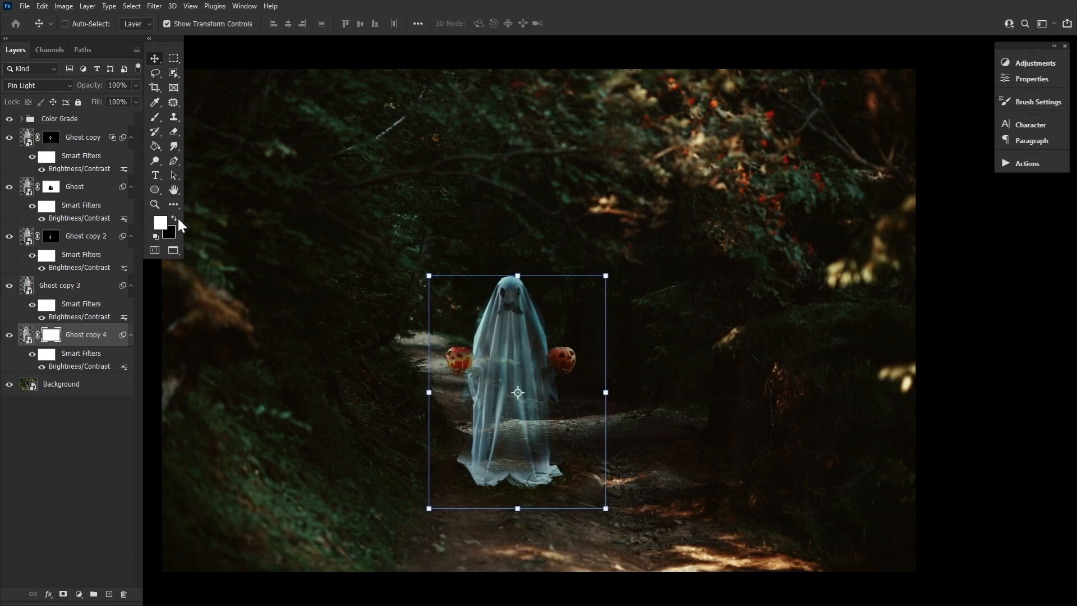
pyautogui.click(155, 116)
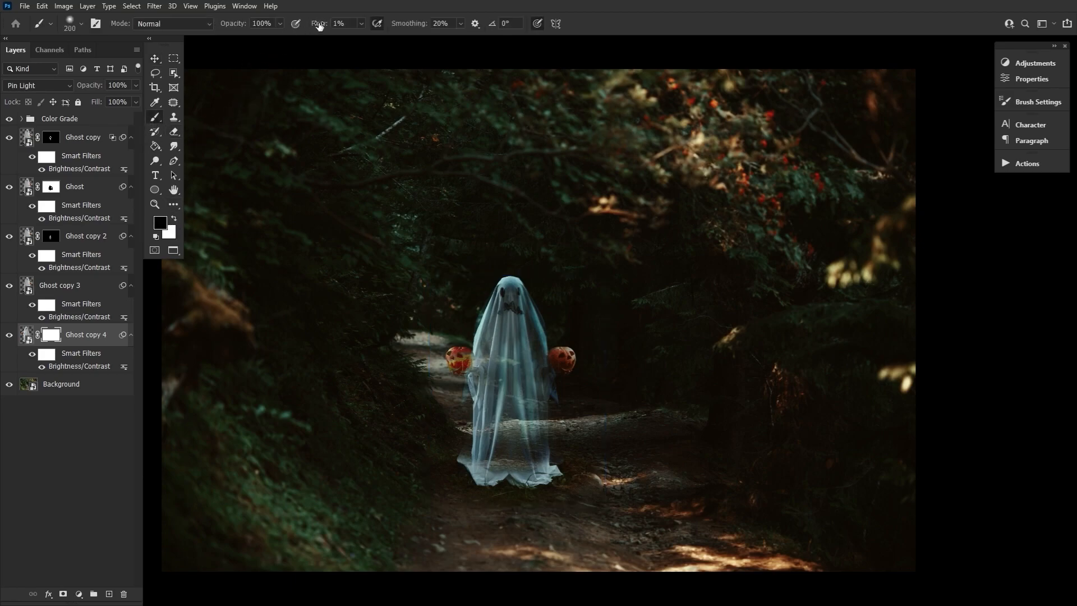
pyautogui.press(']')
pyautogui.press(']')
pyautogui.moveTo(453, 353); pyautogui.dragTo(459, 385)
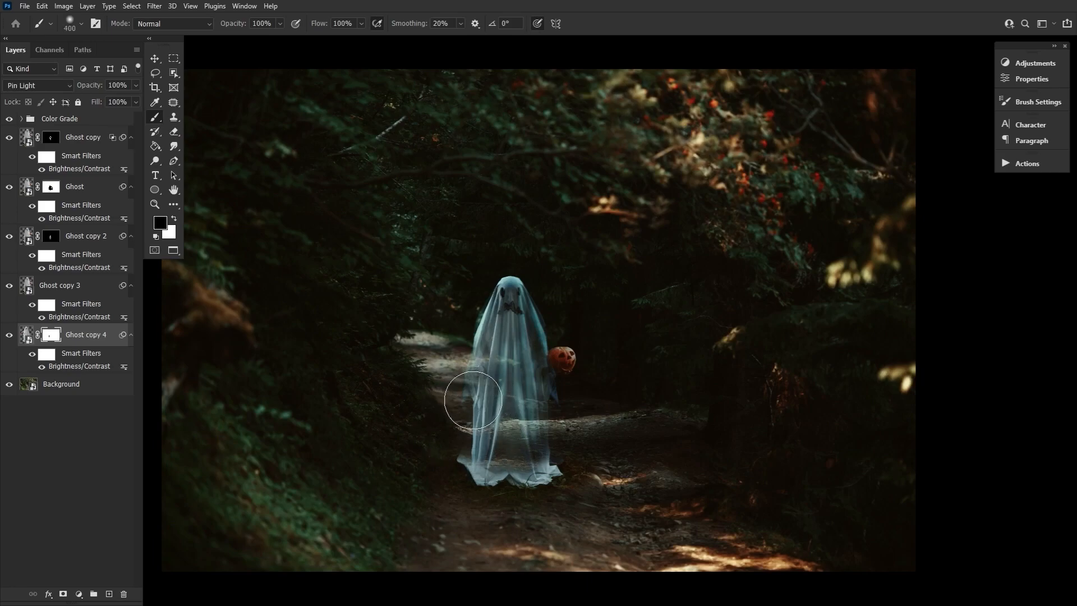
# - Refine the Ghost copy 4 mask in black over the doubled face and sheet areas, reducing the brush size to 100
pyautogui.press(']')
pyautogui.press('[')
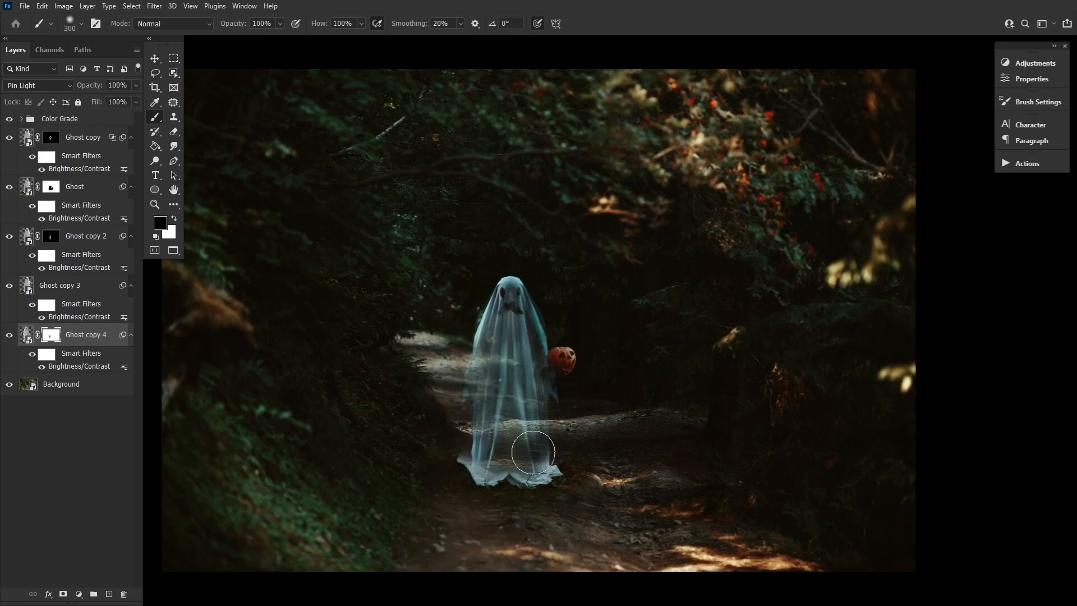
pyautogui.press('[')
pyautogui.press('[')
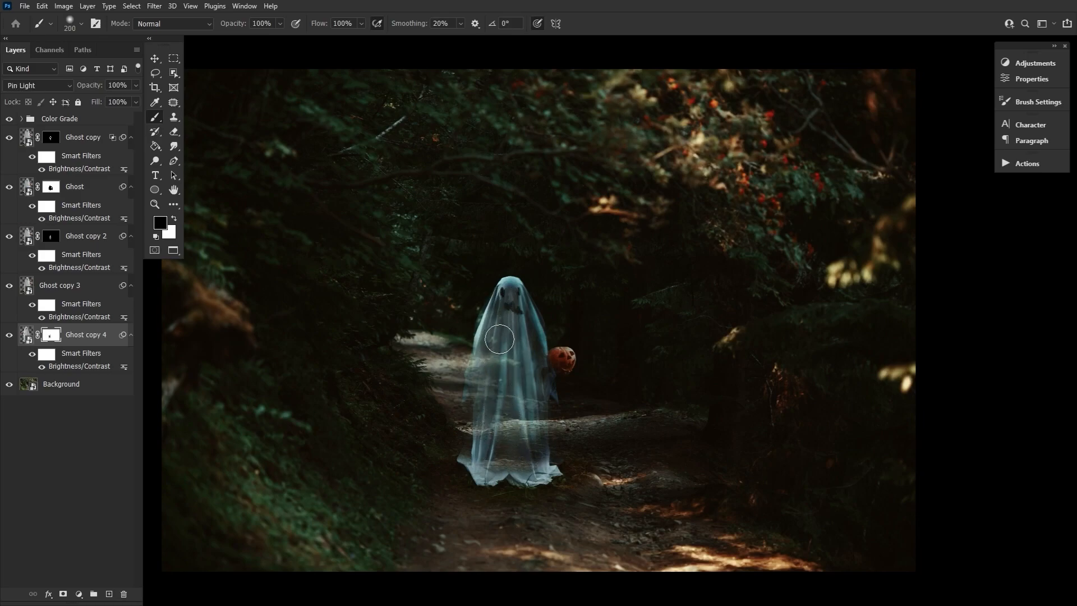
pyautogui.press('[')
pyautogui.press('[')
pyautogui.press('[')
pyautogui.press('[')
# - Create a new layer above Ghost copy and choose a black brush preset for painting details on the ghost's face
pyautogui.click(82, 139)
pyautogui.click(106, 594)
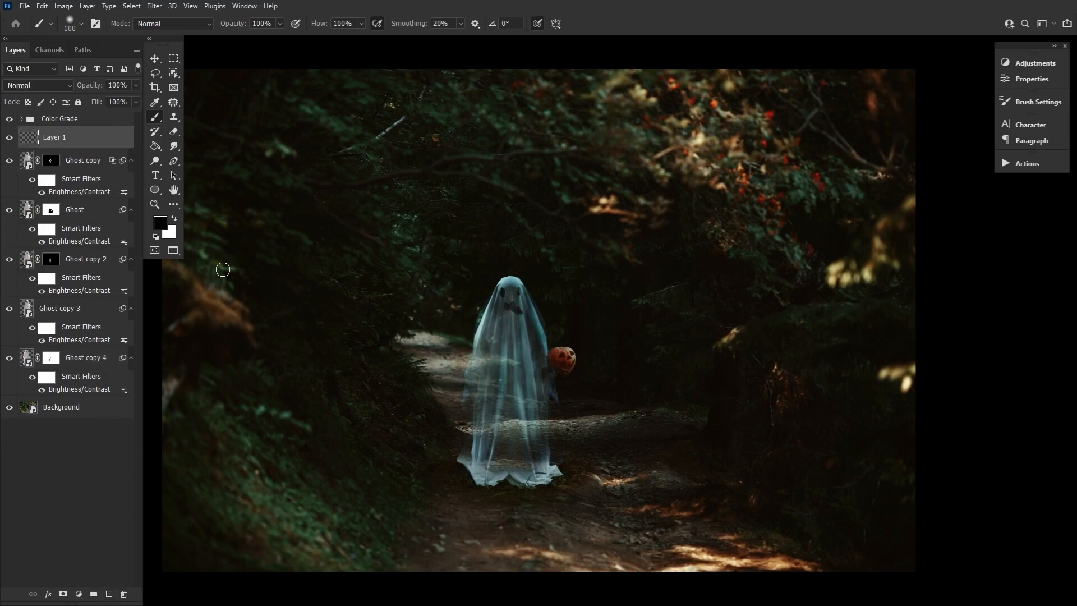
pyautogui.doubleClick(154, 205)
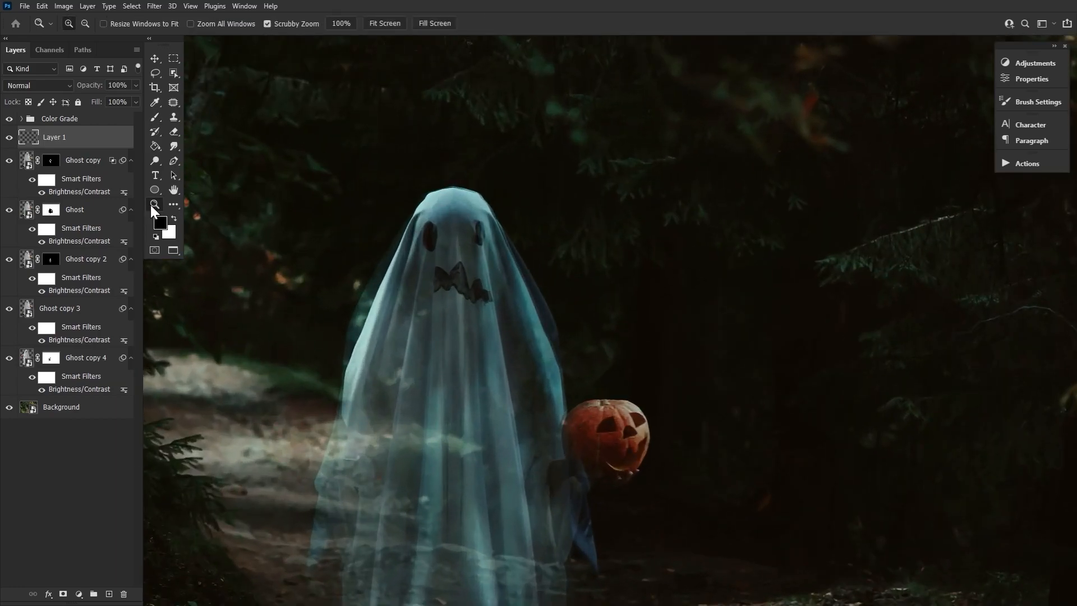
pyautogui.moveTo(444, 259); pyautogui.dragTo(481, 270)
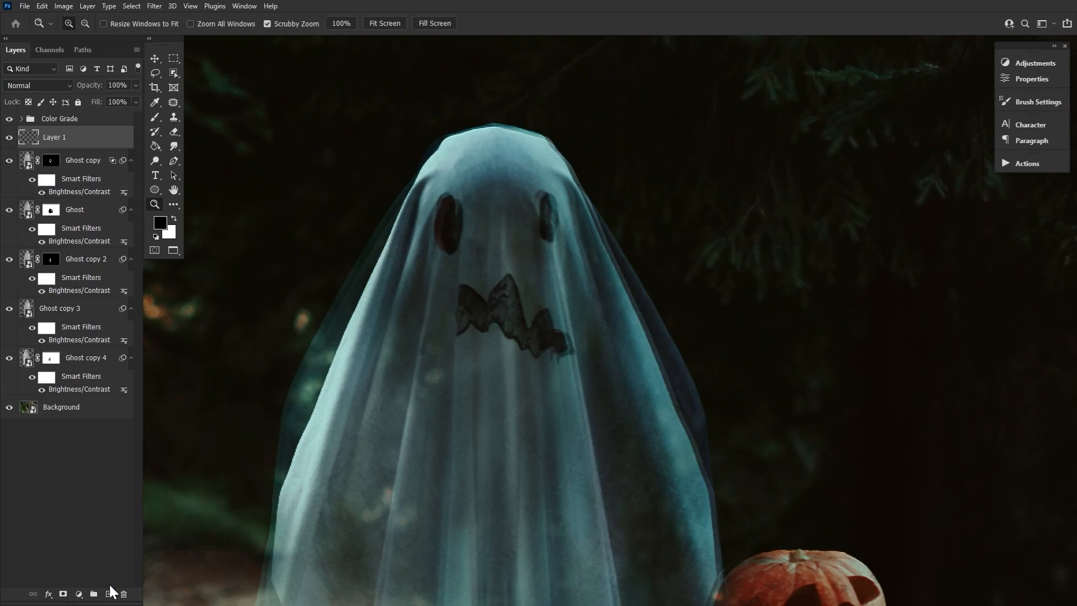
pyautogui.click(154, 115)
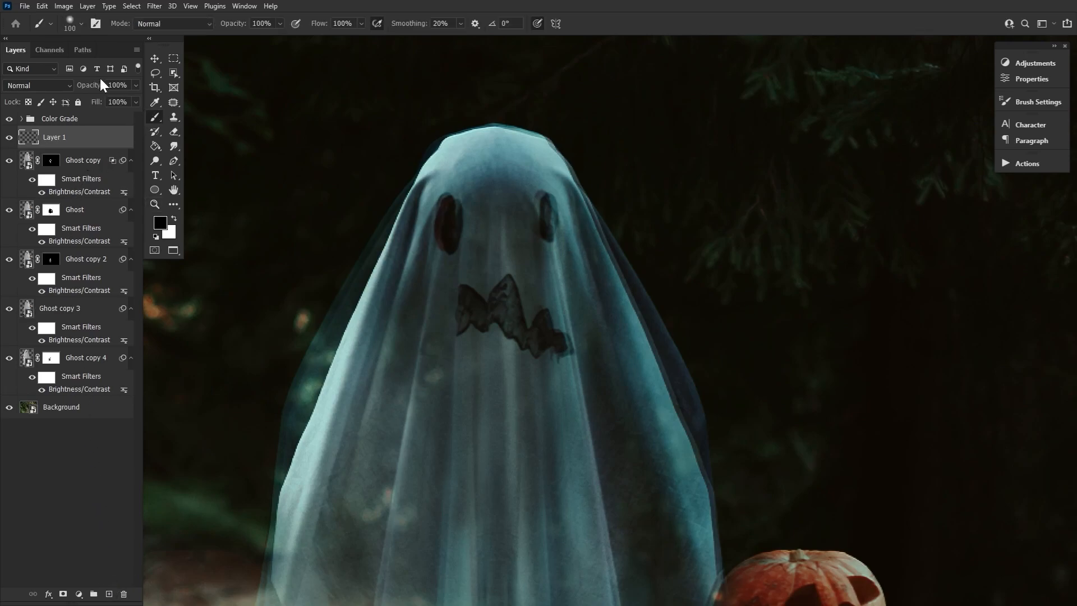
pyautogui.click(70, 23)
pyautogui.doubleClick(187, 175)
# - Paint thin black drips running down from both of the ghost's eyes on Layer 1 with a small brush
pyautogui.press('[')
pyautogui.press('[')
pyautogui.press('[')
pyautogui.press('[')
pyautogui.press('[')
pyautogui.press('[')
pyautogui.press('[')
pyautogui.moveTo(453, 246); pyautogui.dragTo(454, 321)
pyautogui.press(']')
pyautogui.press(']')
pyautogui.press(']')
pyautogui.moveTo(451, 251); pyautogui.dragTo(457, 401)
pyautogui.moveTo(549, 236); pyautogui.dragTo(548, 307)
# - Paint thin black drips running down from the ghost's jagged mouth on Layer 1, varying the small brush's size
pyautogui.moveTo(557, 355); pyautogui.dragTo(559, 465)
pyautogui.moveTo(530, 432); pyautogui.dragTo(457, 237)
pyautogui.press(']')
pyautogui.moveTo(434, 140); pyautogui.dragTo(435, 314)
pyautogui.moveTo(434, 145); pyautogui.dragTo(438, 331)
pyautogui.moveTo(384, 141); pyautogui.dragTo(377, 435)
pyautogui.moveTo(483, 158); pyautogui.dragTo(487, 283)
pyautogui.scroll(5, 488, 360)
pyautogui.press('[')
pyautogui.press('[')
pyautogui.press('[')
pyautogui.press('[')
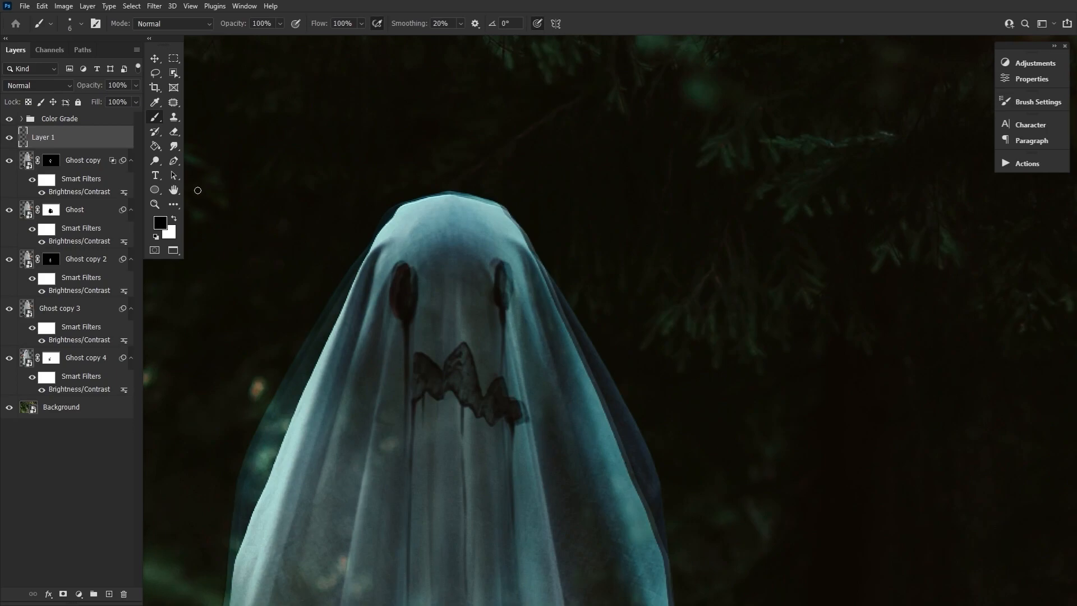
# - Place the bright embers image above Layer 1 and set its blend mode to Lighten
pyautogui.doubleClick(155, 205)
pyautogui.moveTo(475, 421); pyautogui.dragTo(436, 513)
pyautogui.scroll(-2, 416, 516)
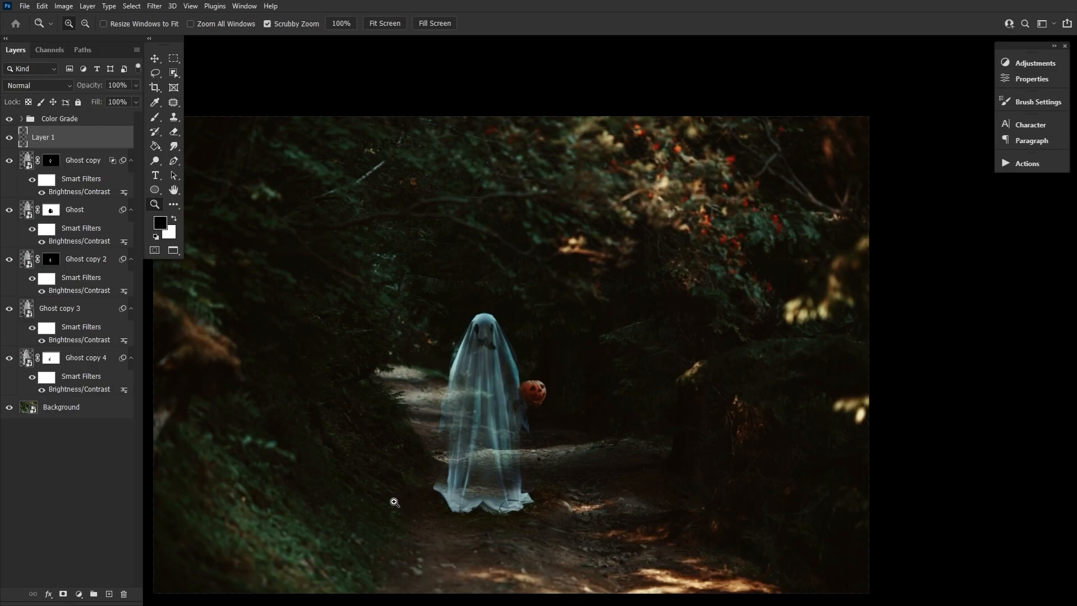
pyautogui.scroll(-1, 395, 502)
pyautogui.moveTo(371, 441); pyautogui.dragTo(346, 429)
pyautogui.hotkey('ctrl', '0')
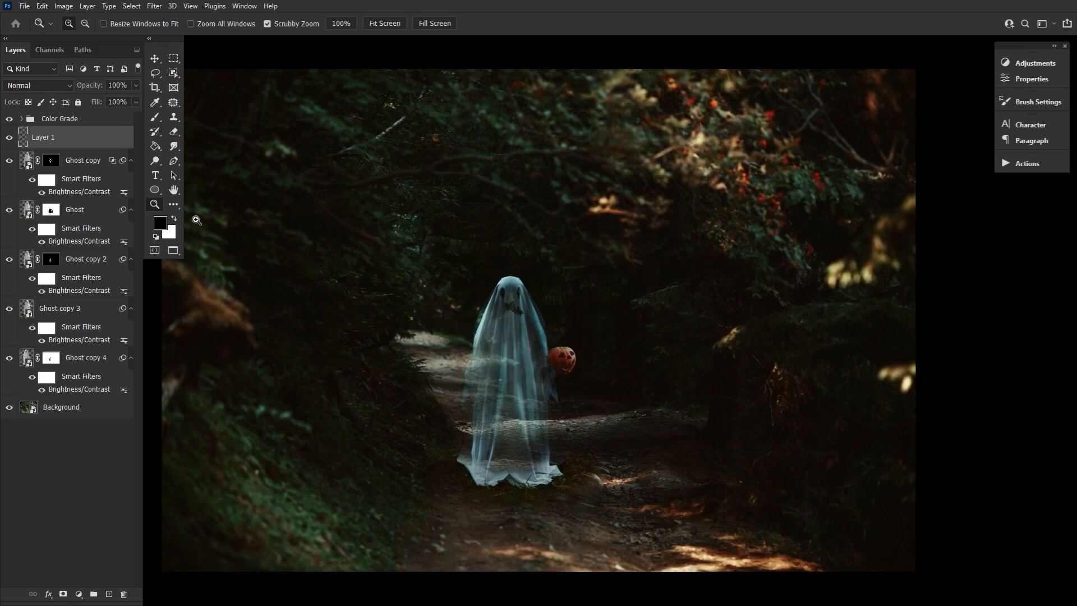
pyautogui.click(175, 191)
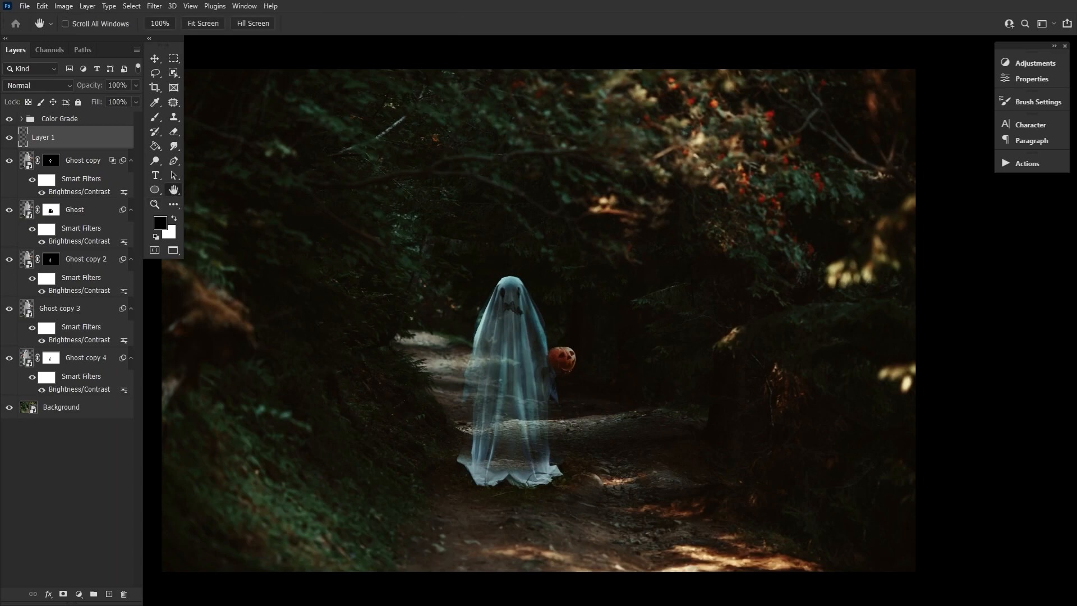
pyautogui.moveTo(1076, 605); pyautogui.dragTo(516, 381)
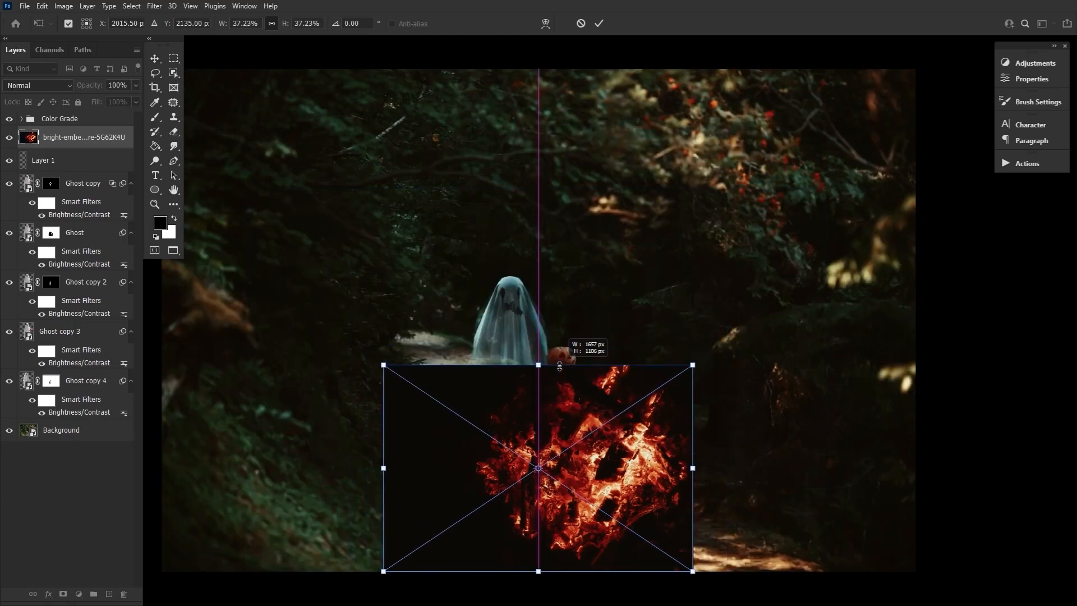
pyautogui.click(599, 23)
pyautogui.click(38, 85)
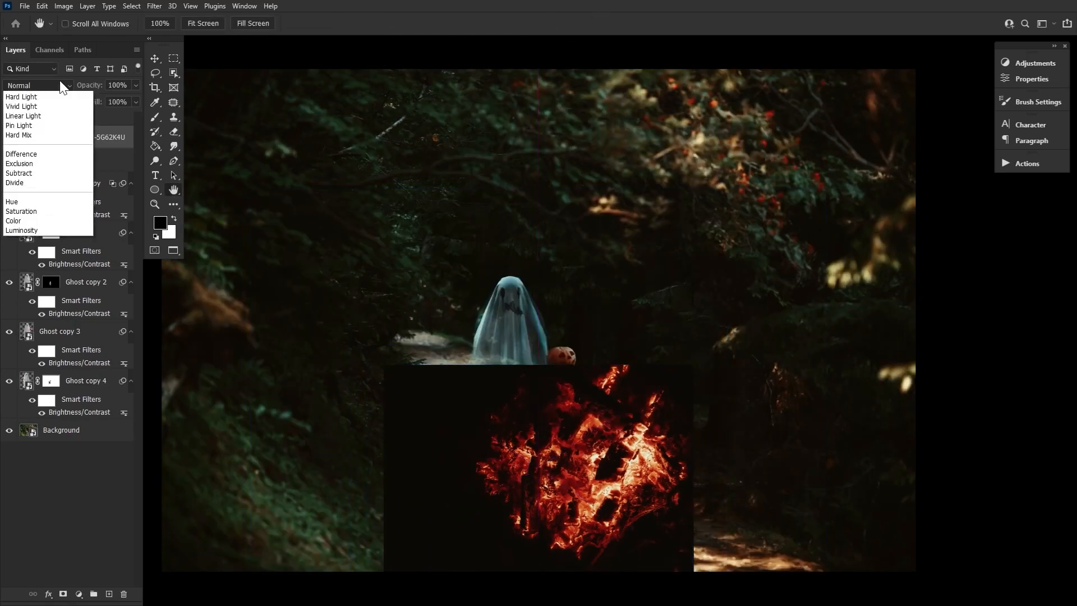
pyautogui.click(50, 181)
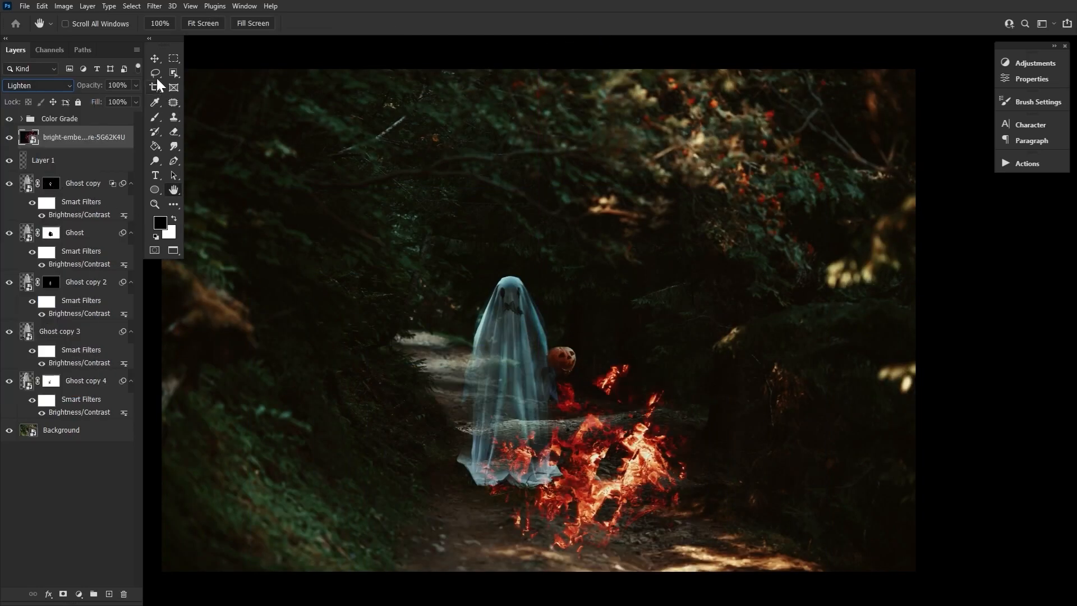
# - Scale the bright embers image down to 4.91% and position it over the pumpkin
pyautogui.click(155, 59)
pyautogui.click(538, 376)
pyautogui.moveTo(549, 428); pyautogui.dragTo(572, 359)
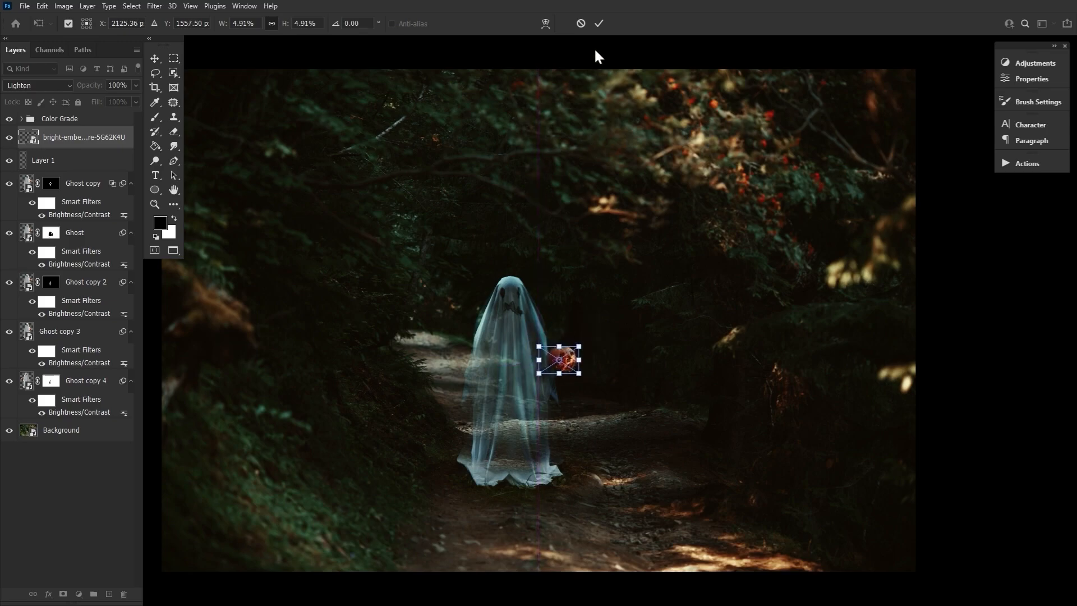
pyautogui.click(599, 25)
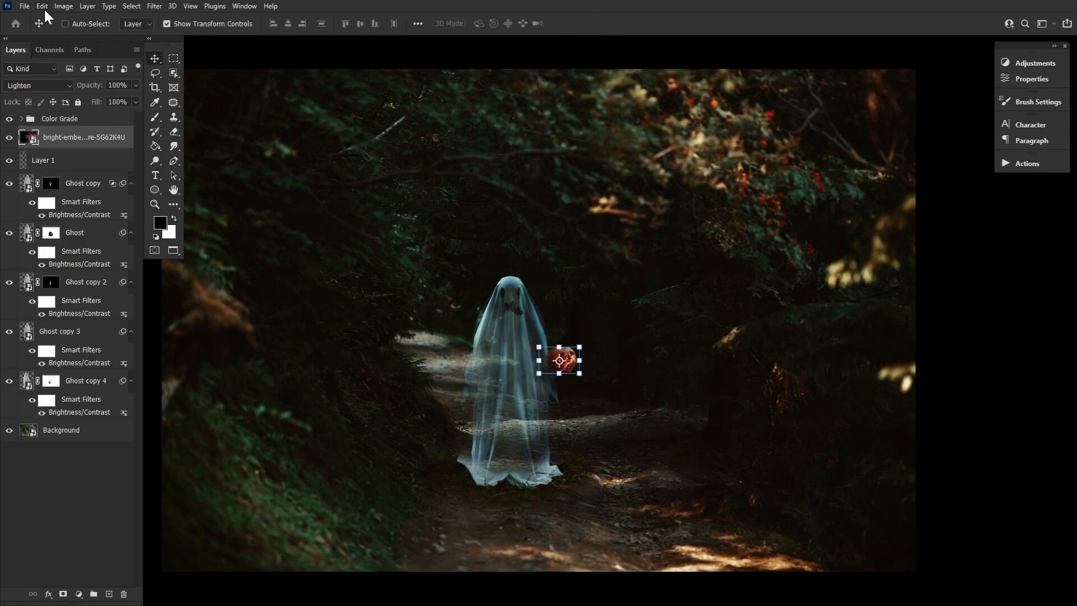
# - Apply a Brightness/Contrast adjustment to the bright embers layer as a smart filter
pyautogui.click(63, 6)
pyautogui.moveTo(107, 30)
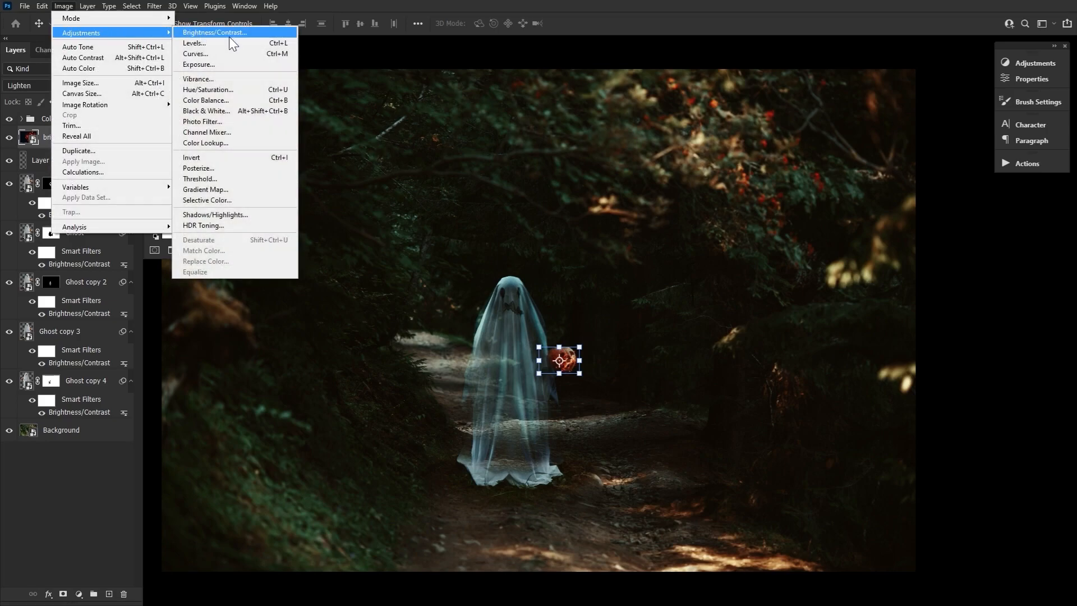
pyautogui.click(234, 32)
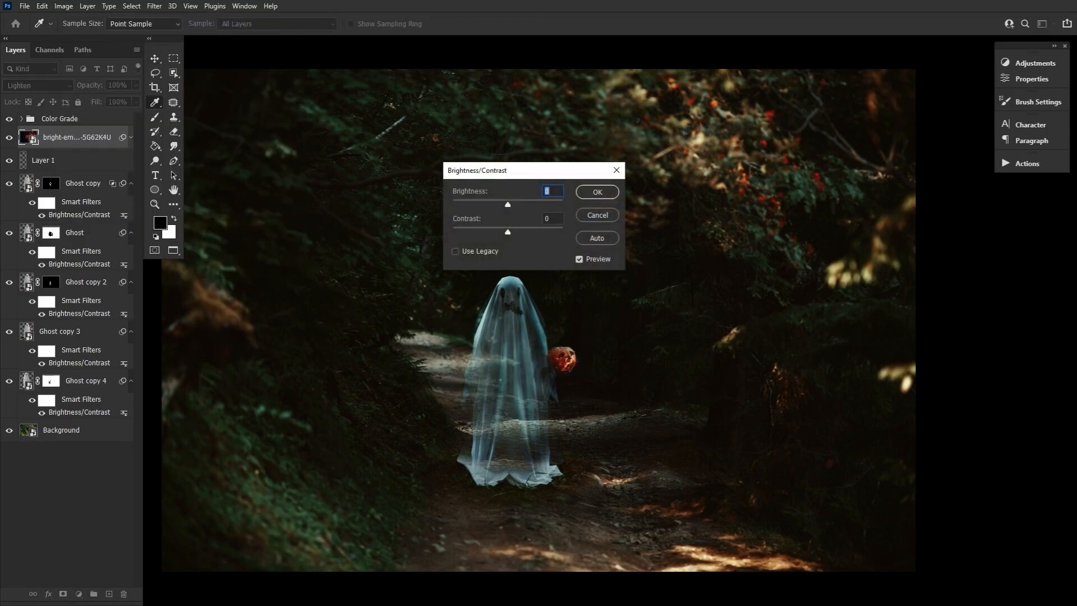
pyautogui.click(597, 193)
# - Enlarge the bright embers image to 6.93% and reposition it so the embers cover the pumpkin
pyautogui.click(155, 205)
pyautogui.moveTo(537, 323); pyautogui.dragTo(597, 452)
pyautogui.click(655, 501)
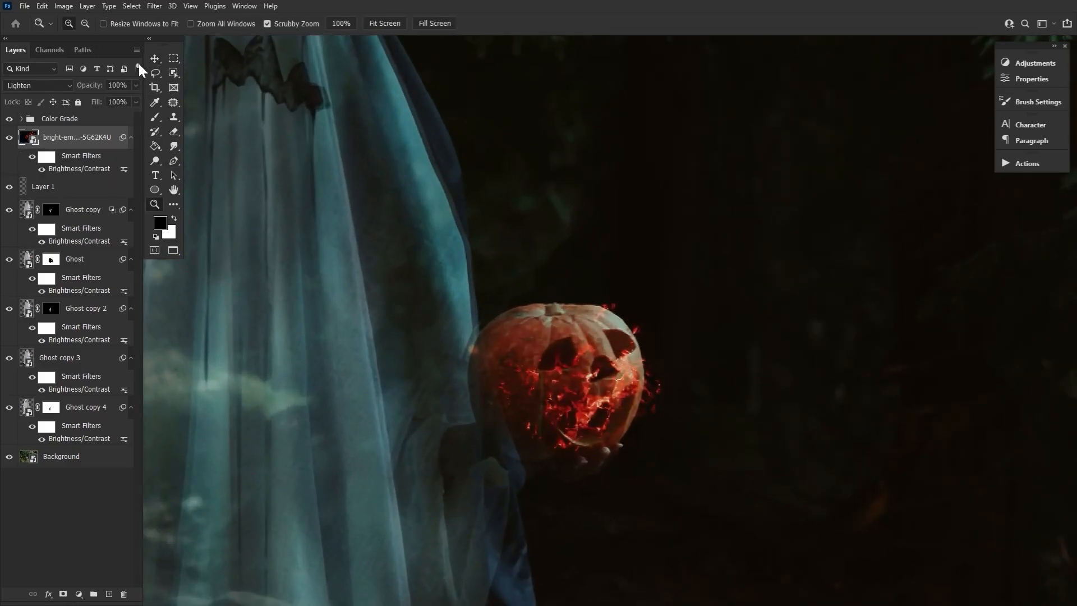
pyautogui.click(155, 58)
pyautogui.hotkey('ctrl', 't')
pyautogui.moveTo(545, 304); pyautogui.dragTo(542, 235)
pyautogui.moveTo(599, 339); pyautogui.dragTo(599, 350)
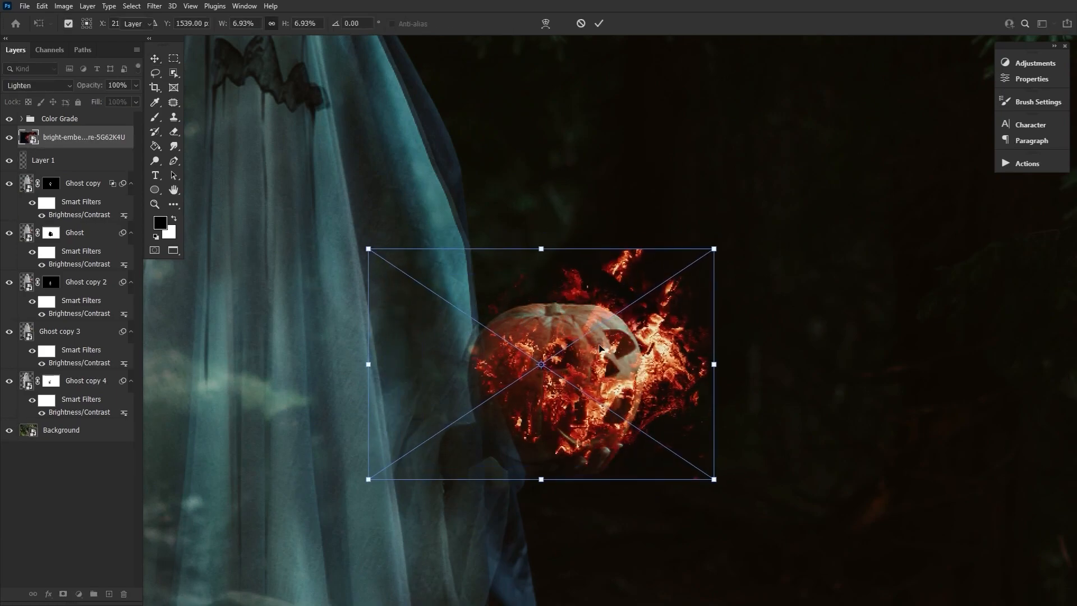
pyautogui.press('Return')
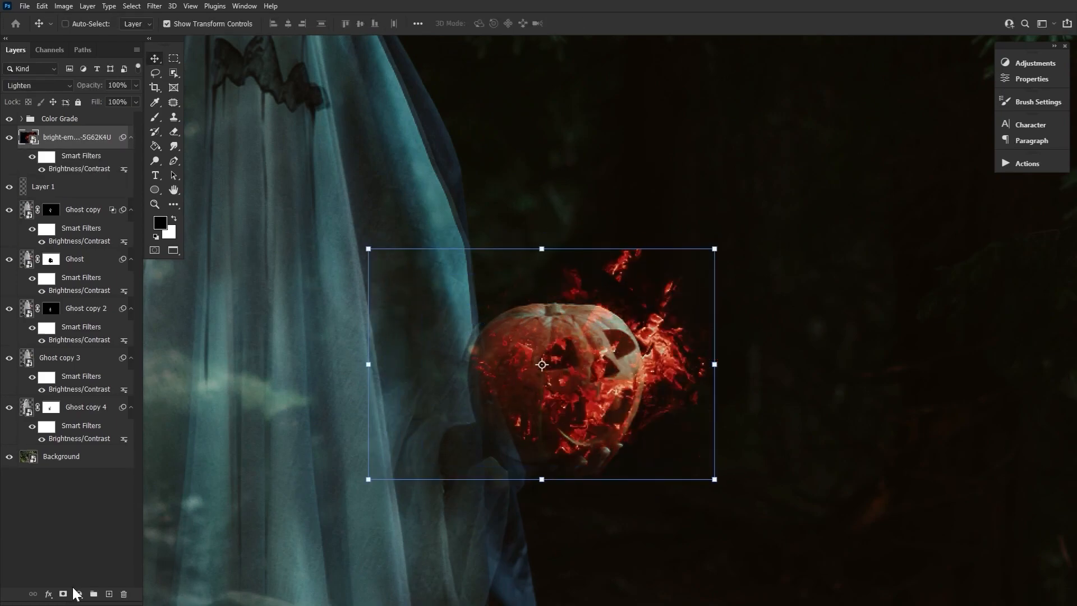
# - Add a mask to the bright embers layer and paint out the embers outside the pumpkin, varying the brush size up to 70
pyautogui.click(64, 593)
pyautogui.press('b')
pyautogui.moveTo(632, 241)
pyautogui.mouseDown()
pyautogui.moveTo(615, 332)
pyautogui.moveTo(717, 286)
pyautogui.mouseUp()
pyautogui.press(']')
pyautogui.press(']')
pyautogui.press(']')
pyautogui.moveTo(667, 359); pyautogui.dragTo(662, 438)
pyautogui.press(']')
pyautogui.press(']')
pyautogui.press('x')
pyautogui.moveTo(645, 376); pyautogui.dragTo(601, 404)
pyautogui.press('[')
pyautogui.press('[')
pyautogui.press('[')
pyautogui.press('[')
pyautogui.press('[')
pyautogui.press('[')
pyautogui.press(']')
pyautogui.press(']')
pyautogui.press(']')
pyautogui.press(']')
pyautogui.moveTo(514, 375)
pyautogui.mouseDown()
pyautogui.moveTo(597, 373)
pyautogui.moveTo(570, 431)
pyautogui.moveTo(668, 384)
pyautogui.moveTo(711, 426)
pyautogui.mouseUp()
pyautogui.press('x')
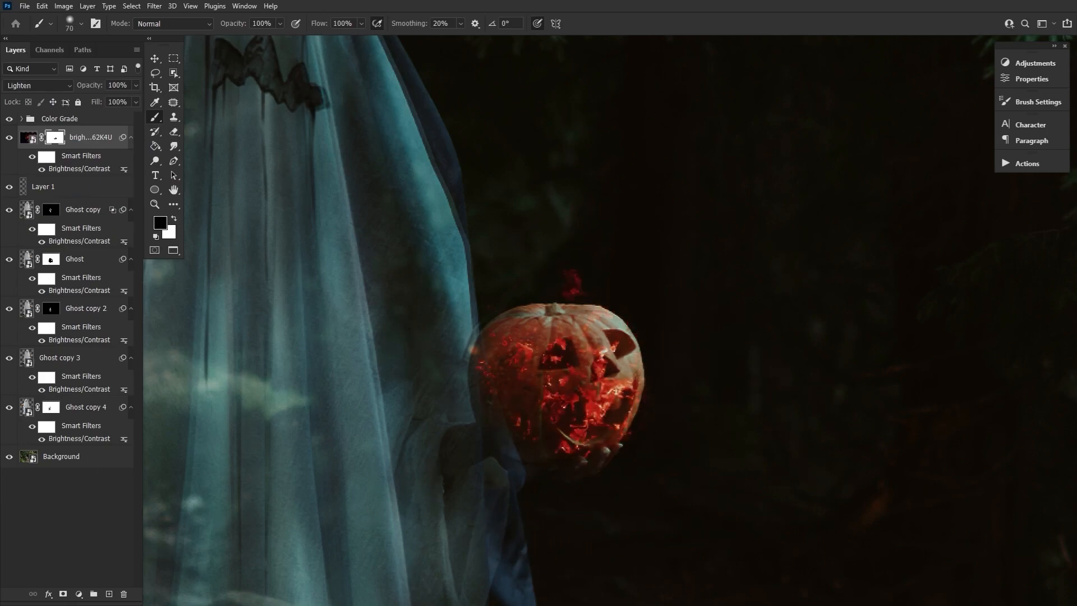
# - Place the fire-ember sparks image above the bright embers layer, then scale it down and position it around the pumpkin
pyautogui.moveTo(982, 601); pyautogui.dragTo(507, 453)
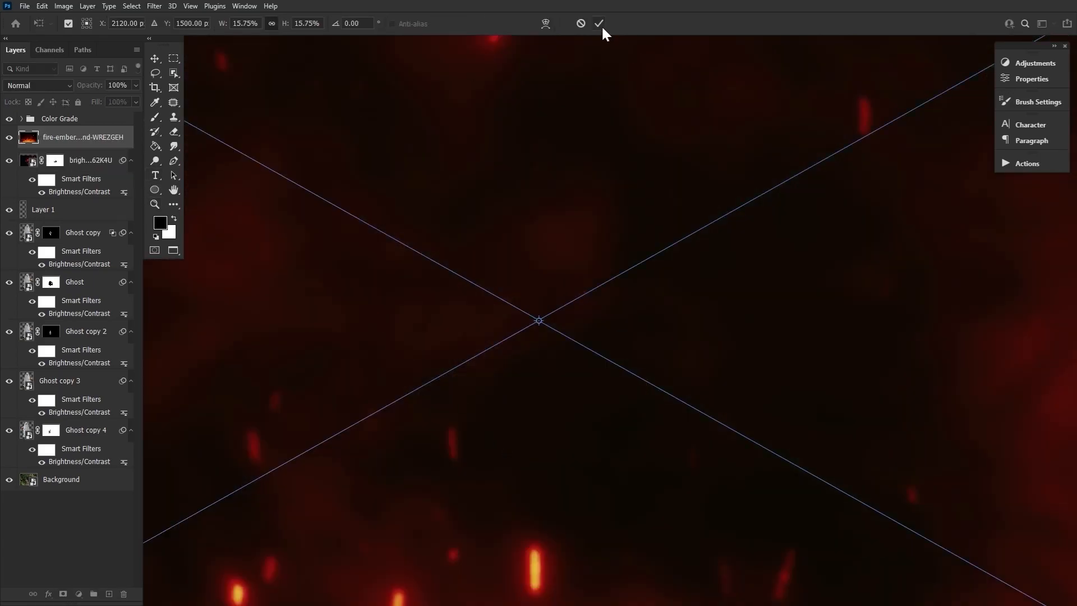
pyautogui.click(599, 23)
pyautogui.press('z')
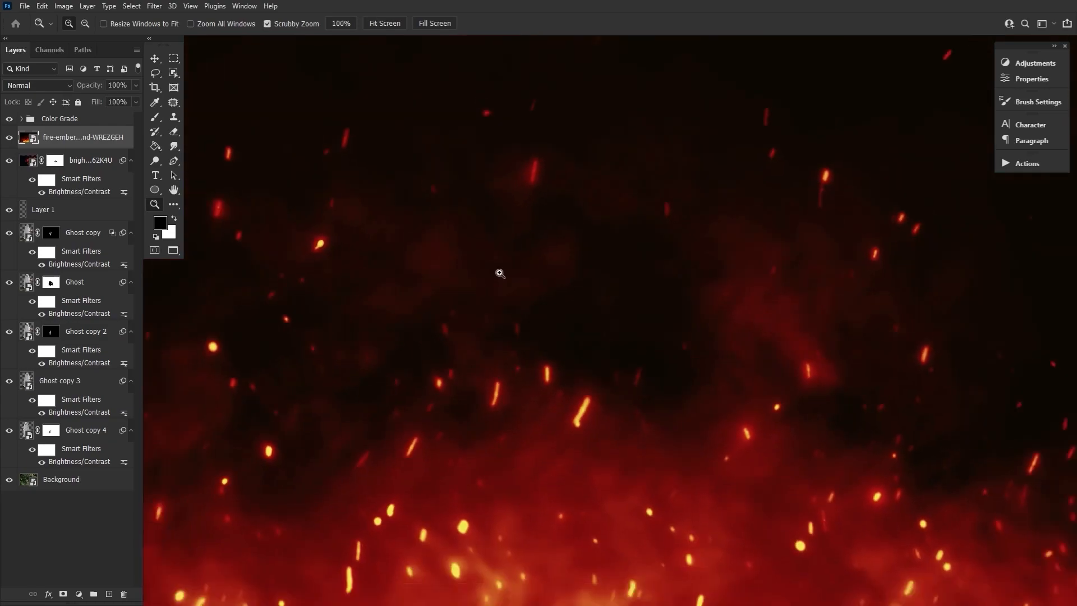
pyautogui.moveTo(502, 273); pyautogui.dragTo(458, 280)
pyautogui.hotkey('ctrl', 't')
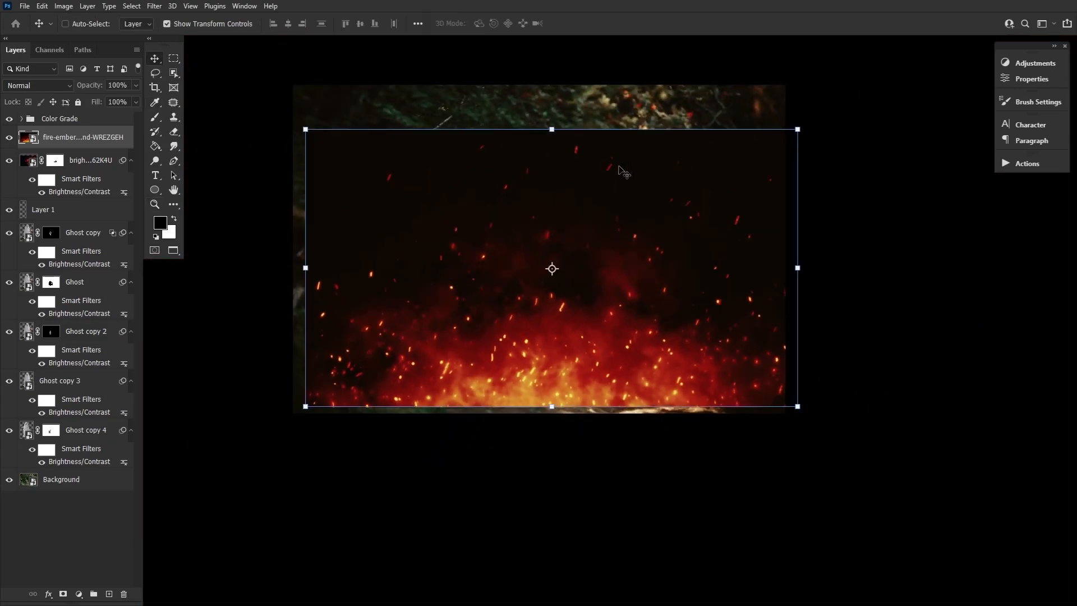
pyautogui.moveTo(556, 149); pyautogui.dragTo(571, 255)
pyautogui.press('Return')
# - Set the fire-ember sparks layer's blend mode to Screen
pyautogui.moveTo(561, 243); pyautogui.dragTo(618, 247)
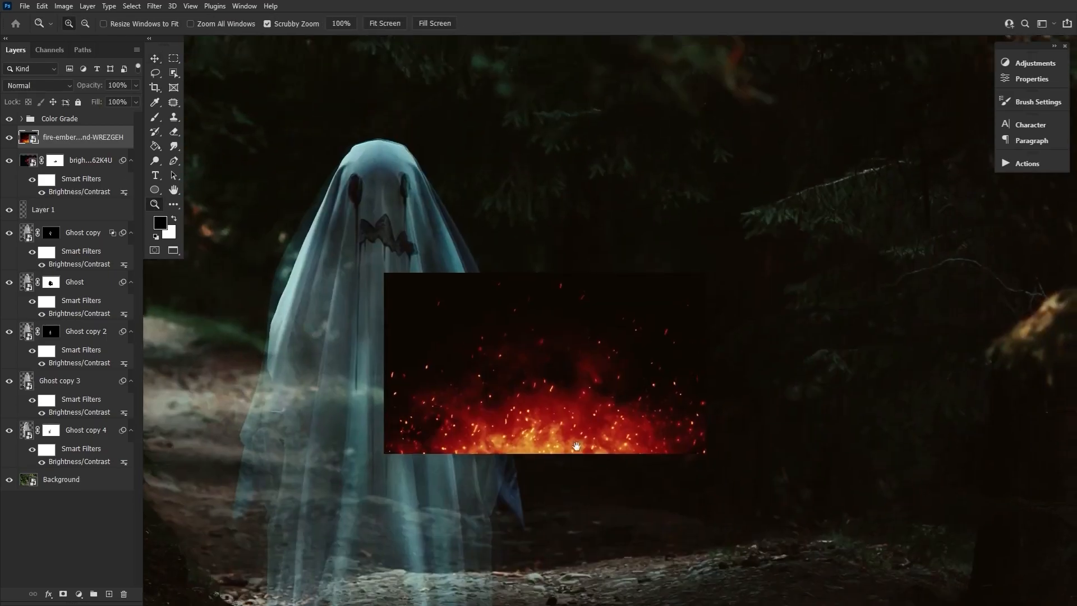
pyautogui.click(39, 85)
pyautogui.click(31, 194)
pyautogui.press('Return')
pyautogui.moveTo(565, 451)
pyautogui.mouseDown()
pyautogui.moveTo(566, 424)
pyautogui.moveTo(557, 435)
pyautogui.mouseUp()
# - Add a black mask to the fire-ember sparks layer and paint the sparks back in white around the pumpkin
pyautogui.click(62, 594)
pyautogui.hotkey('ctrl', 'i')
pyautogui.press('b')
pyautogui.press('x')
pyautogui.moveTo(547, 387)
pyautogui.mouseDown()
pyautogui.moveTo(528, 387)
pyautogui.moveTo(618, 377)
pyautogui.moveTo(548, 398)
pyautogui.mouseUp()
pyautogui.click(55, 160)
pyautogui.press('x')
pyautogui.press(']')
pyautogui.press('x')
# - Duplicate the fire-ember sparks layer and paint on the copy's mask to adjust the sparks over the pumpkin
pyautogui.click(28, 138)
pyautogui.hotkey('ctrl', 'j')
pyautogui.click(55, 137)
pyautogui.press('x')
pyautogui.moveTo(566, 427)
pyautogui.mouseDown()
pyautogui.moveTo(523, 421)
pyautogui.moveTo(552, 431)
pyautogui.moveTo(555, 402)
pyautogui.mouseUp()
pyautogui.press('x')
# - Refine the bright embers layer's mask over the pumpkin's face in white with a size 10 brush
pyautogui.click(55, 161)
pyautogui.click(55, 183)
pyautogui.press('x')
pyautogui.press('[')
pyautogui.press('[')
pyautogui.press('[')
pyautogui.press('[')
pyautogui.press('[')
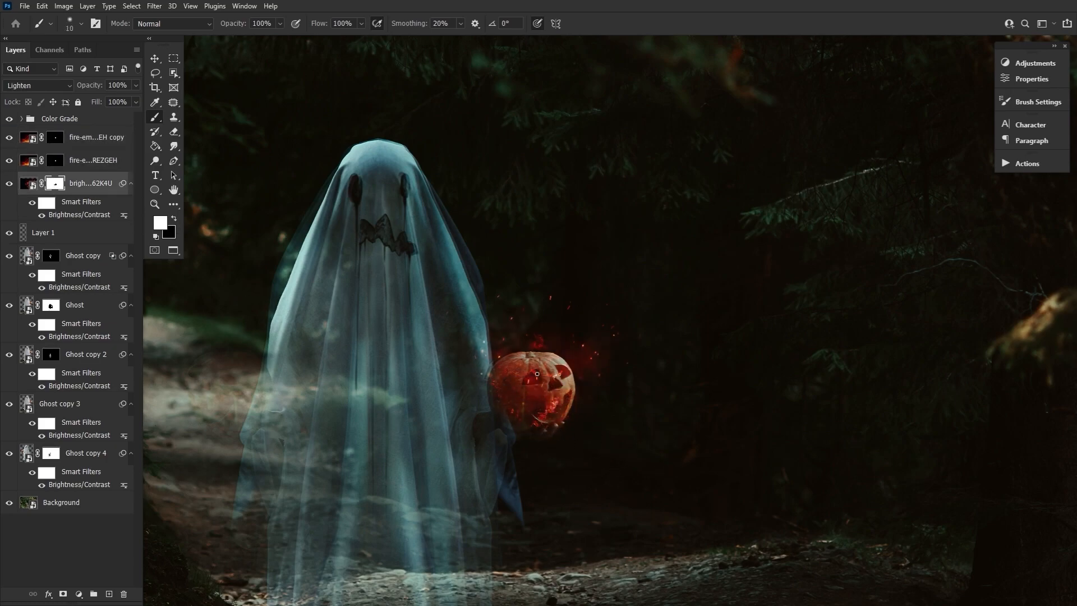
pyautogui.moveTo(658, 355); pyautogui.dragTo(604, 499)
# - Paint more sparks and glow onto the original fire-ember layer's mask over the pumpkin, undoing the oversized stroke and using a smaller brush
pyautogui.click(54, 160)
pyautogui.press(']')
pyautogui.press(']')
pyautogui.press(']')
pyautogui.press(']')
pyautogui.press(']')
pyautogui.press(']')
pyautogui.press(']')
pyautogui.press(']')
pyautogui.press(']')
pyautogui.press(']')
pyautogui.press(']')
pyautogui.click(604, 382)
pyautogui.hotkey('ctrl', 'z')
pyautogui.press('[')
pyautogui.press('[')
pyautogui.press('[')
pyautogui.press('[')
pyautogui.moveTo(602, 385); pyautogui.dragTo(609, 366)
pyautogui.click(55, 138)
pyautogui.press('z')
pyautogui.click(599, 374)
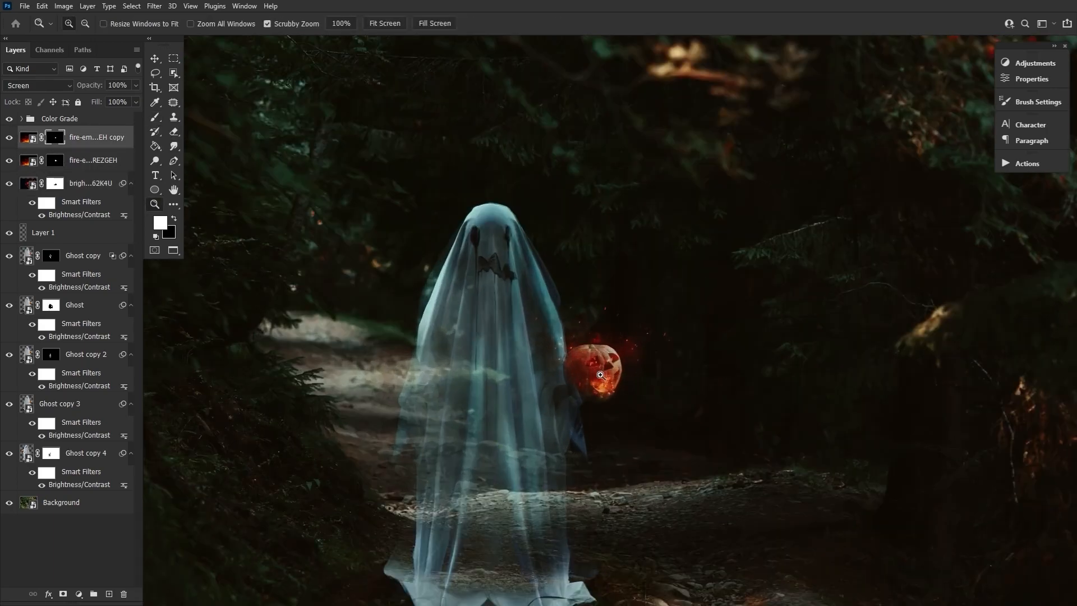
# - Create a new layer above the fire-ember copy with Overlay blend mode and 79% opacity
pyautogui.click(174, 190)
pyautogui.press('x')
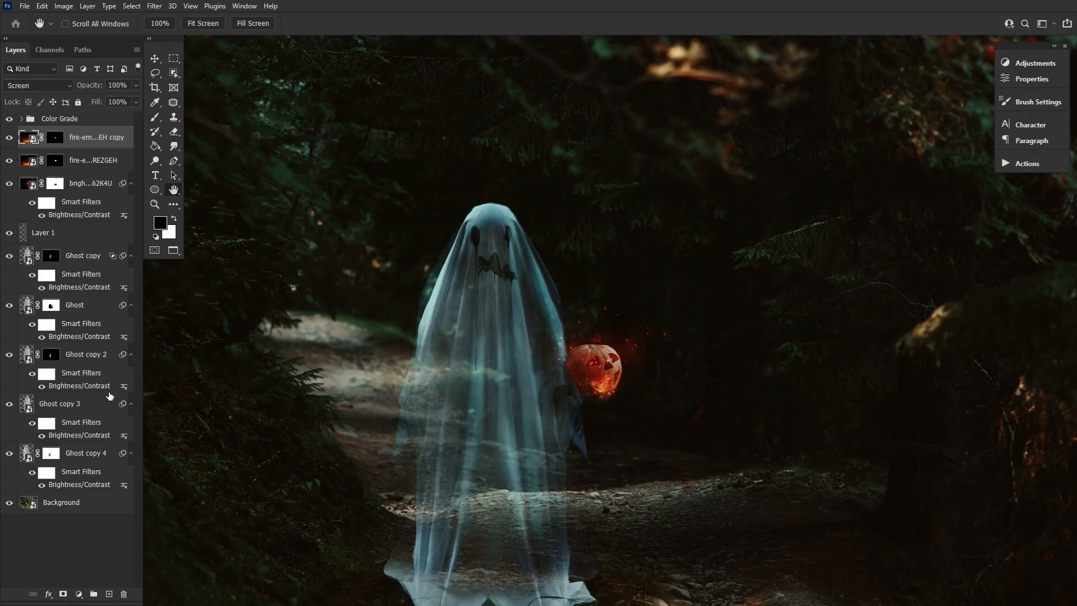
pyautogui.click(109, 594)
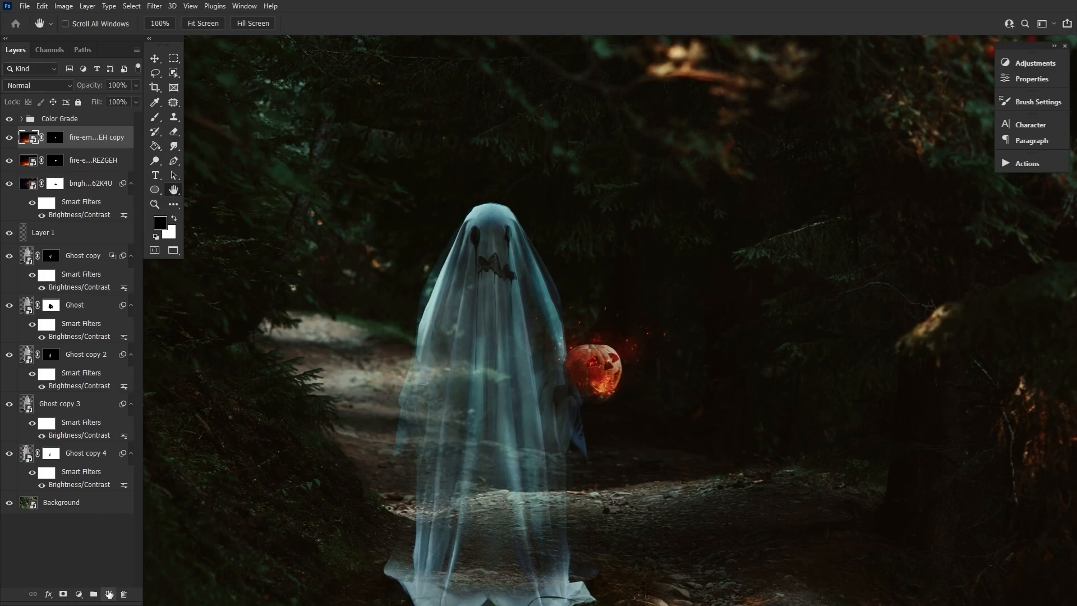
pyautogui.click(36, 85)
pyautogui.click(39, 239)
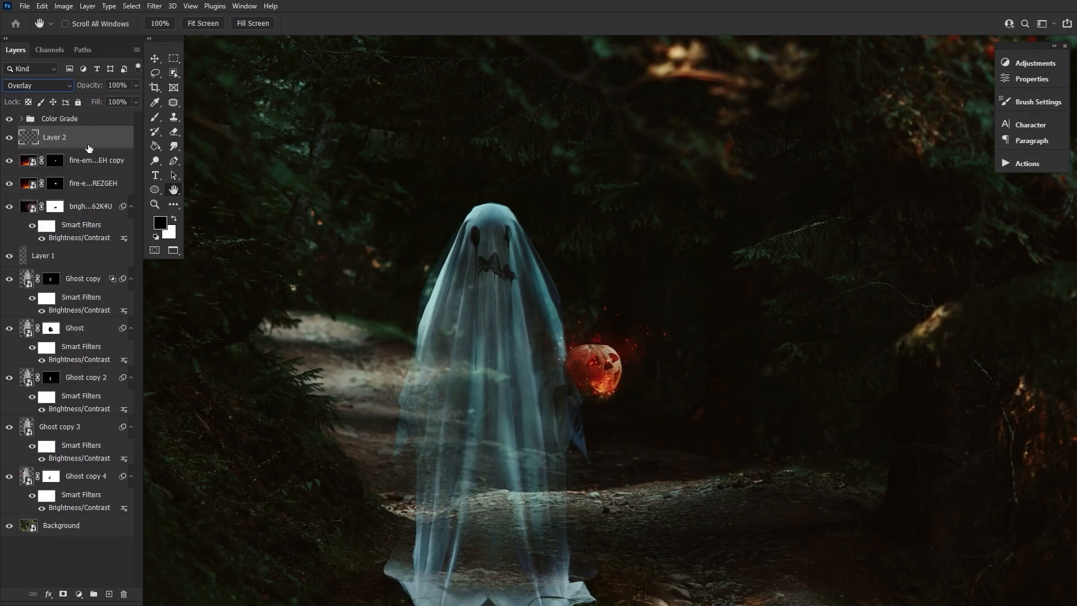
pyautogui.moveTo(99, 87); pyautogui.dragTo(93, 85)
# - Set the foreground color to orange ff6815 and the brush flow to 22%
pyautogui.click(160, 232)
pyautogui.moveTo(565, 413); pyautogui.dragTo(574, 400)
pyautogui.write('ff5a00')
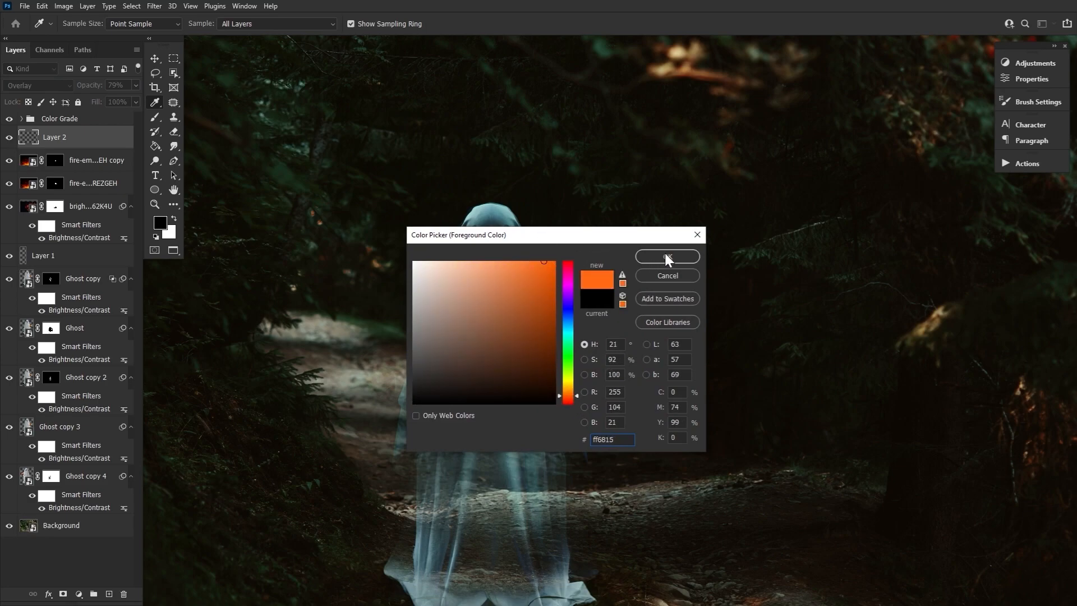
pyautogui.click(638, 255)
pyautogui.press('space')
pyautogui.click(155, 119)
pyautogui.moveTo(319, 25); pyautogui.dragTo(280, 37)
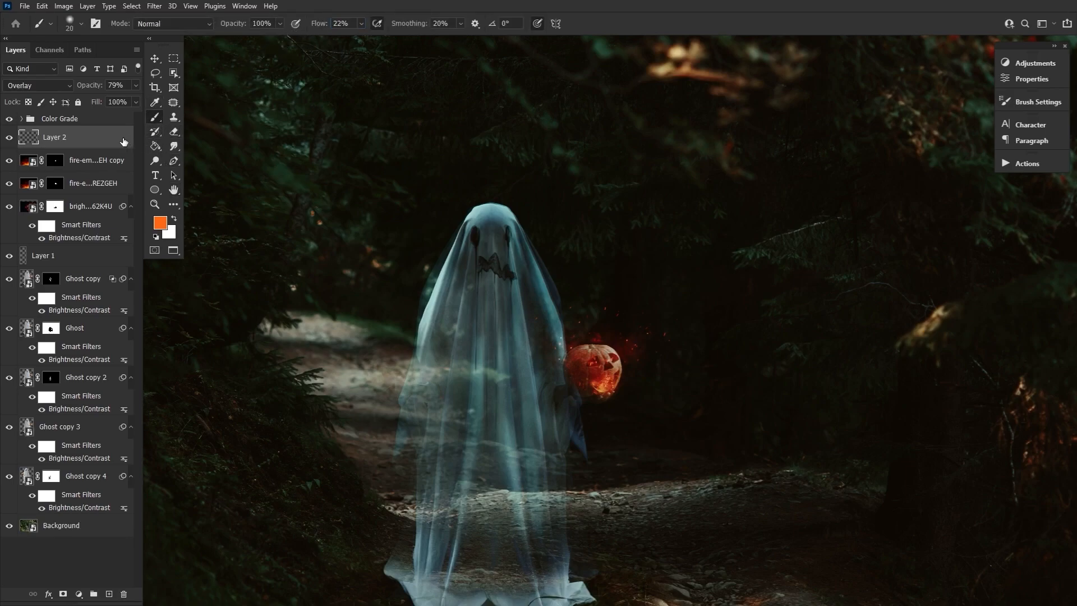
# - Split Layer 2's underlying-layer black Blend If slider to about 41 / 170
pyautogui.doubleClick(123, 141)
pyautogui.moveTo(458, 412); pyautogui.dragTo(481, 410)
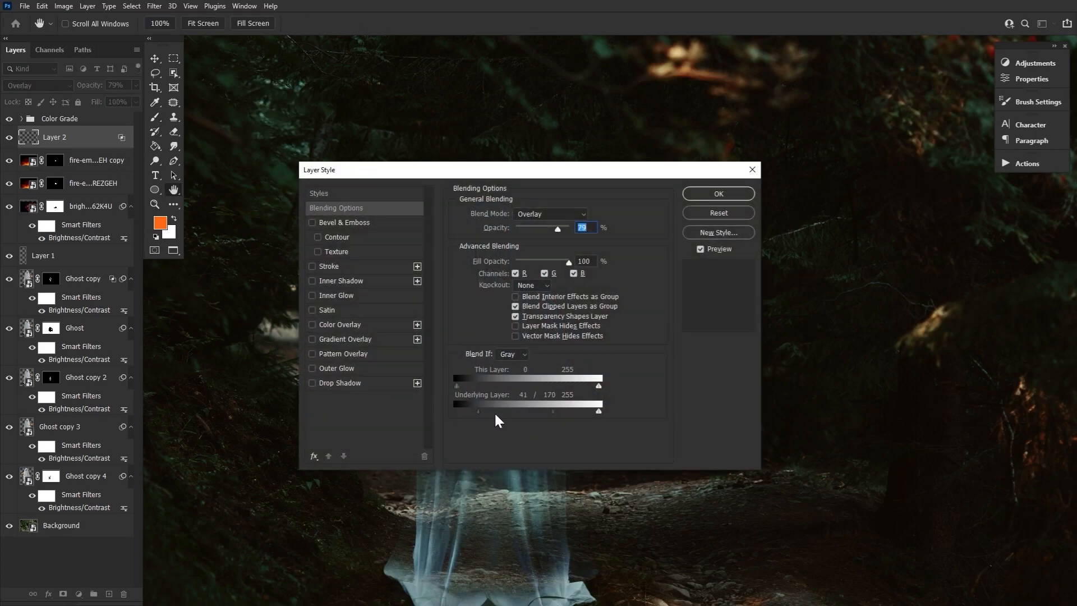
pyautogui.click(719, 194)
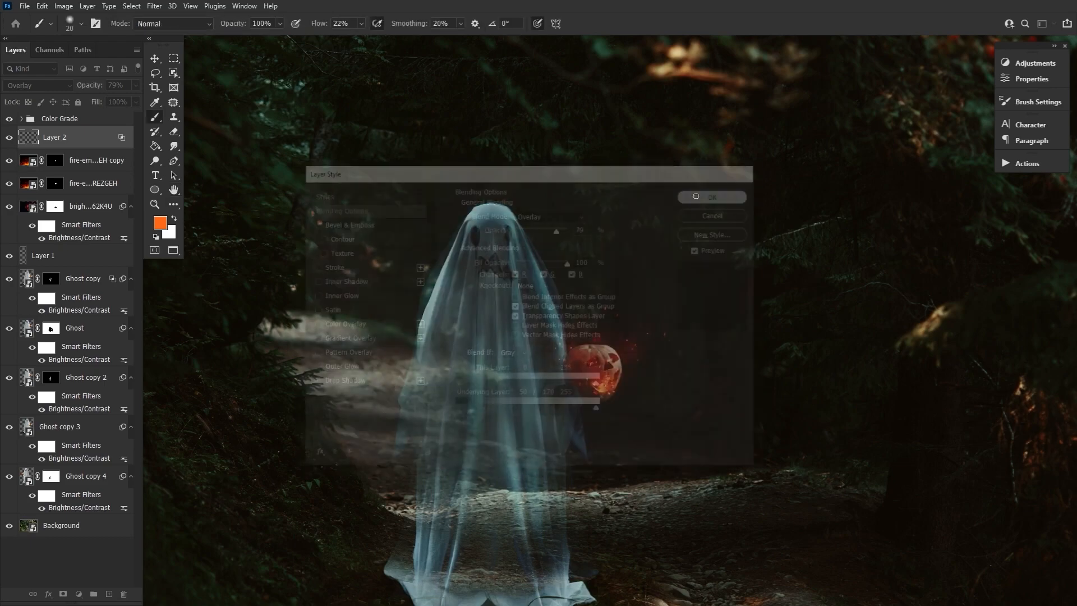
# - Paint soft orange light on Layer 2 over the ghost's pumpkin-facing side, varying the brush size between strokes
pyautogui.press(']')
pyautogui.press(']')
pyautogui.press(']')
pyautogui.press(']')
pyautogui.press(']')
pyautogui.press(']')
pyautogui.press(']')
pyautogui.press(']')
pyautogui.press(']')
pyautogui.moveTo(517, 312)
pyautogui.mouseDown()
pyautogui.moveTo(534, 260)
pyautogui.moveTo(547, 489)
pyautogui.moveTo(547, 314)
pyautogui.moveTo(553, 434)
pyautogui.moveTo(544, 519)
pyautogui.moveTo(576, 358)
pyautogui.moveTo(618, 381)
pyautogui.mouseUp()
pyautogui.press('[')
pyautogui.press('[')
pyautogui.press('[')
pyautogui.press('[')
pyautogui.press('[')
pyautogui.press('[')
pyautogui.press('[')
pyautogui.moveTo(551, 277); pyautogui.dragTo(550, 562)
pyautogui.press(']')
pyautogui.press(']')
pyautogui.press(']')
pyautogui.press(']')
pyautogui.press(']')
pyautogui.press(']')
pyautogui.press(']')
pyautogui.press(']')
pyautogui.press(']')
pyautogui.press(']')
pyautogui.press(']')
pyautogui.press(']')
pyautogui.press('[')
pyautogui.press('[')
pyautogui.press('[')
pyautogui.press('[')
pyautogui.press('[')
pyautogui.press('[')
pyautogui.press('[')
pyautogui.press('[')
pyautogui.press('[')
pyautogui.press('[')
pyautogui.press('[')
pyautogui.press('[')
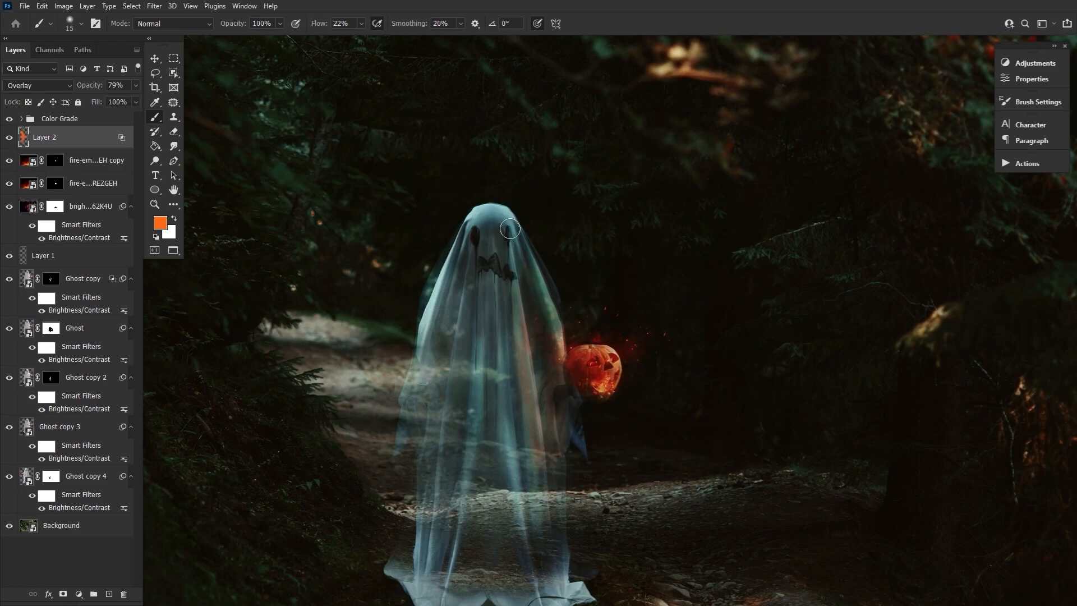
pyautogui.press('z')
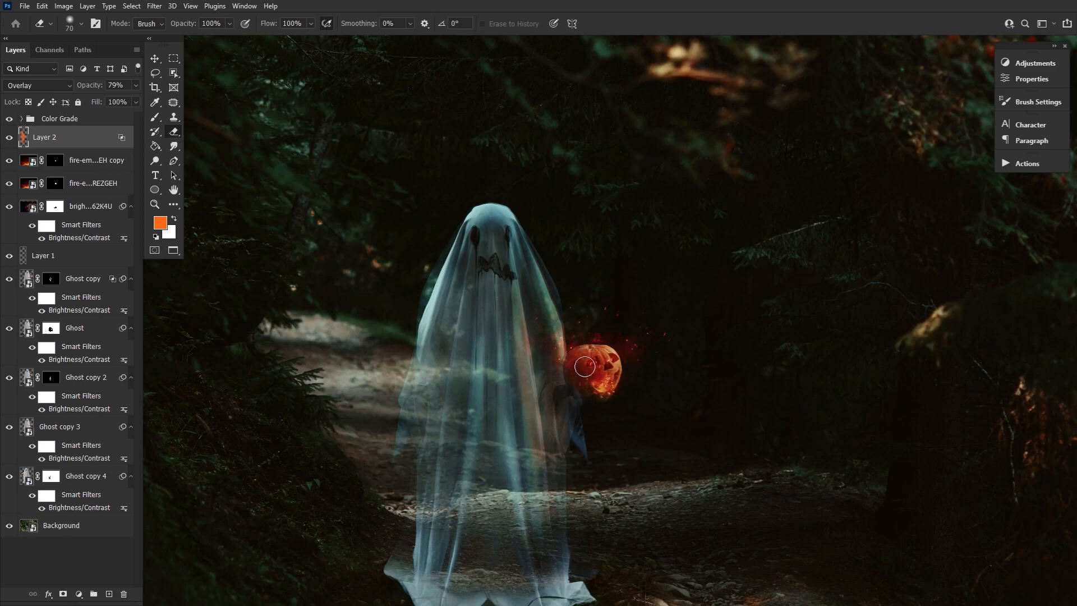
pyautogui.moveTo(503, 354); pyautogui.dragTo(460, 369)
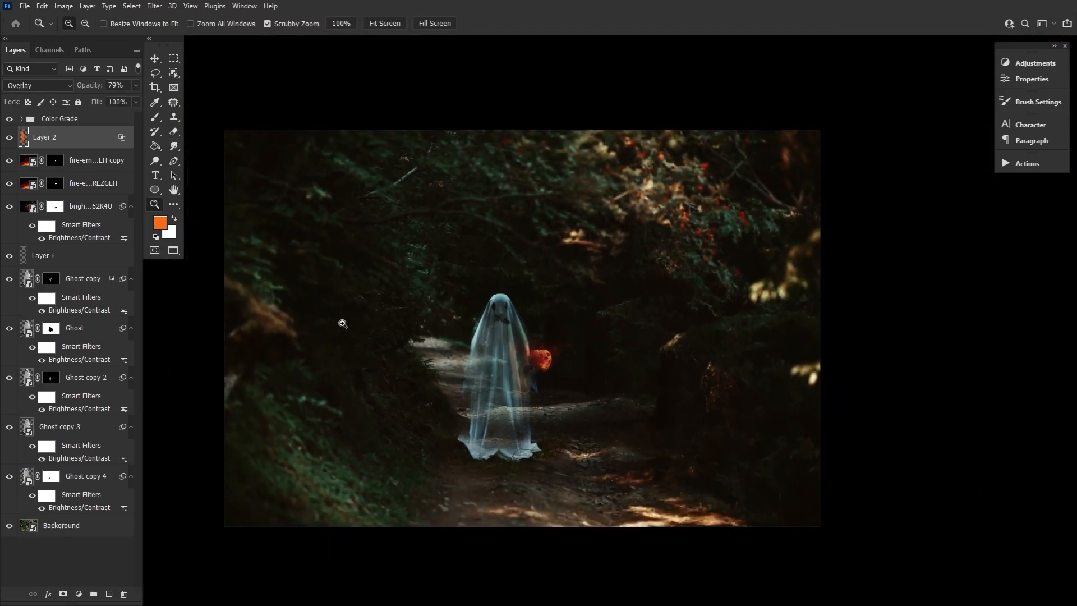
pyautogui.moveTo(330, 323); pyautogui.dragTo(338, 323)
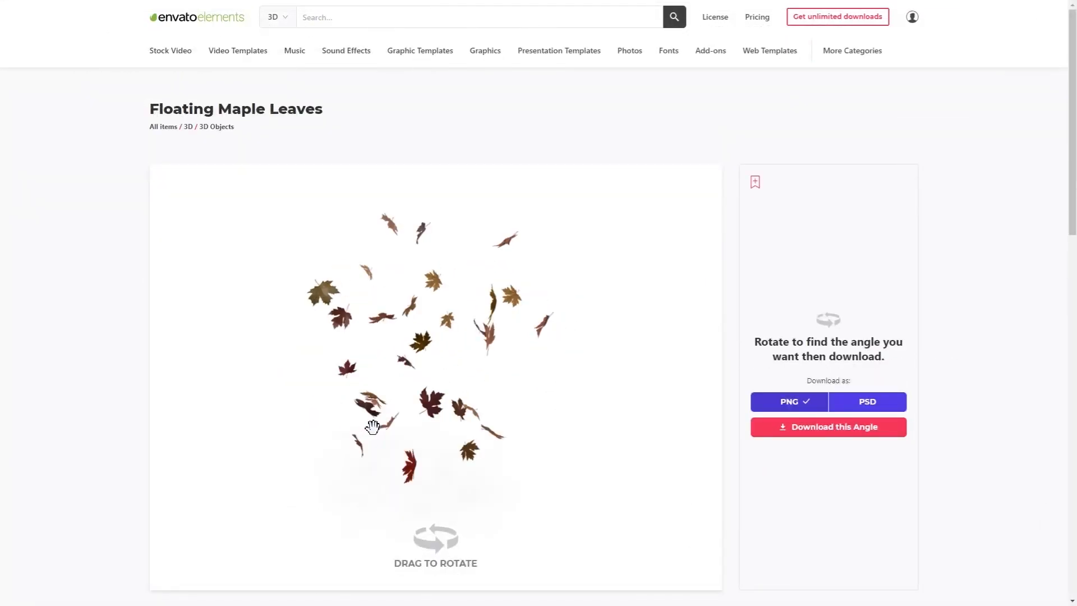
# - Switch to Envato Elements and rotate the Floating Maple Leaves 3D object to another viewing angle
pyautogui.moveTo(404, 434); pyautogui.dragTo(466, 451)
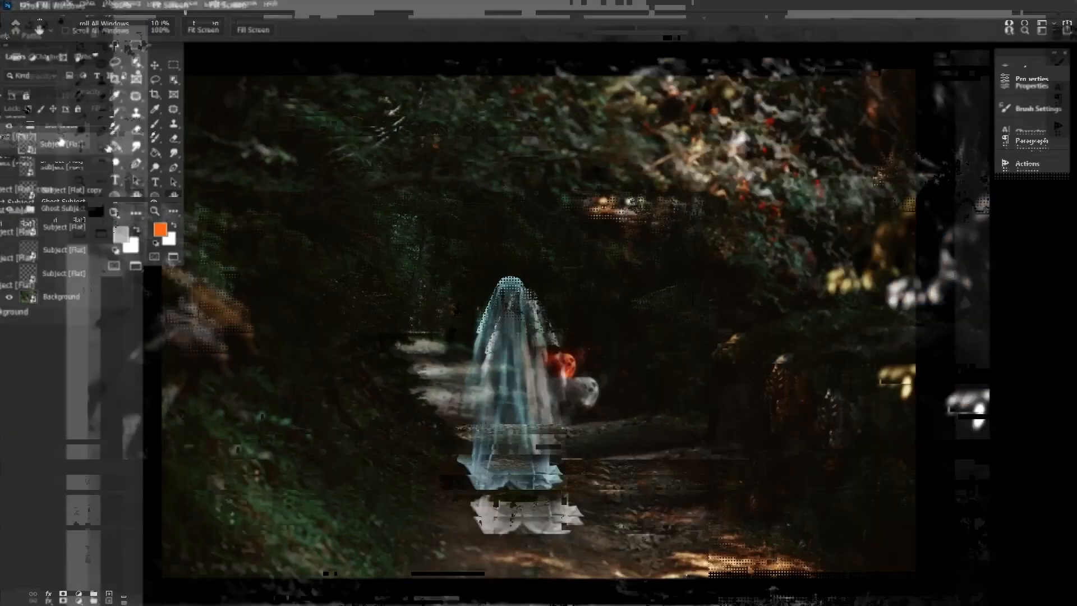
# - Turn on visibility of all six Subject [Flat] maple-leaf layers above and below the Ghost Subject group
pyautogui.click(10, 139)
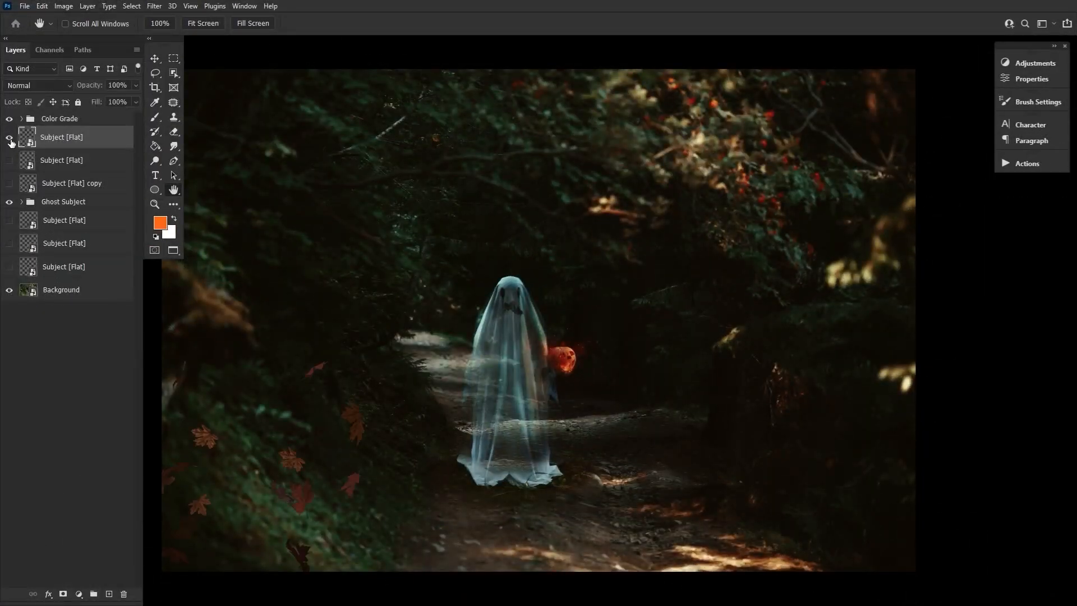
pyautogui.click(10, 182)
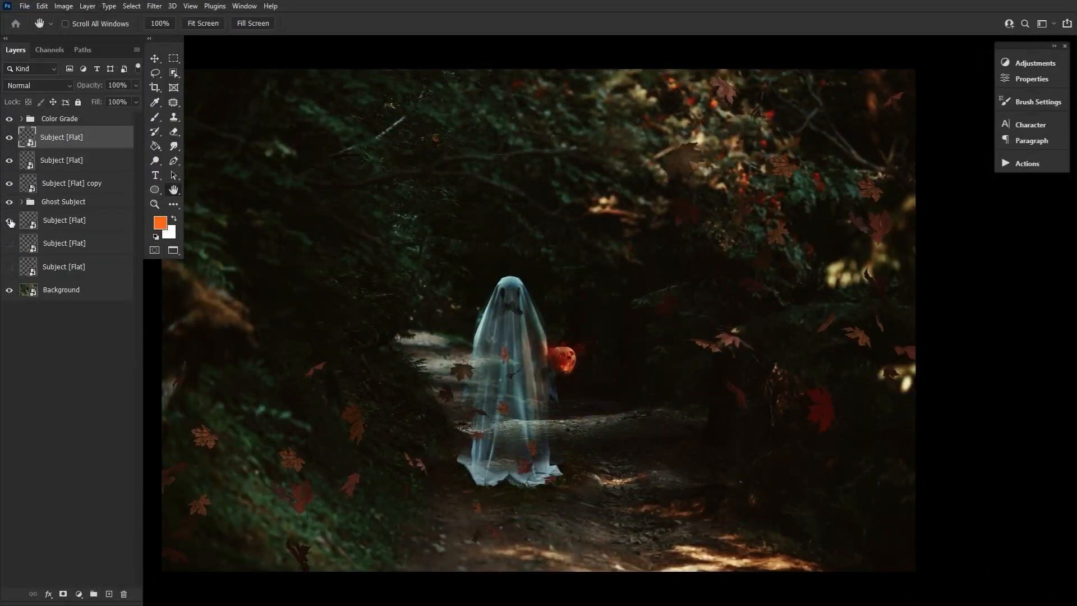
pyautogui.click(10, 243)
pyautogui.click(10, 267)
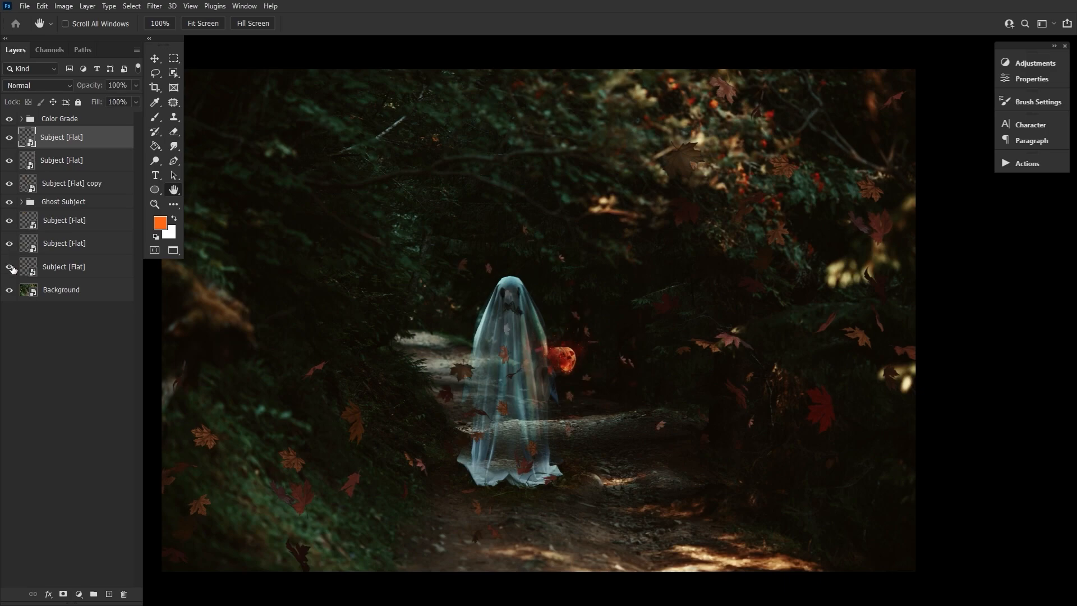
pyautogui.click(9, 138)
pyautogui.click(9, 138)
# - Apply a Field Blur from the Blur Gallery to the topmost Subject [Flat] leaf layer
pyautogui.click(154, 6)
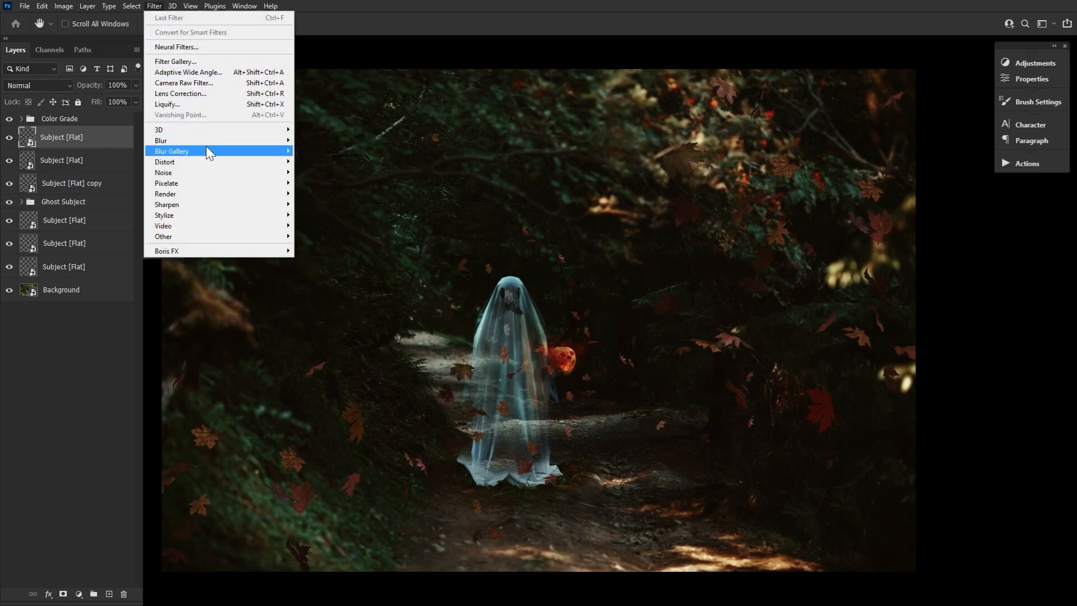
pyautogui.moveTo(206, 146)
pyautogui.click(325, 147)
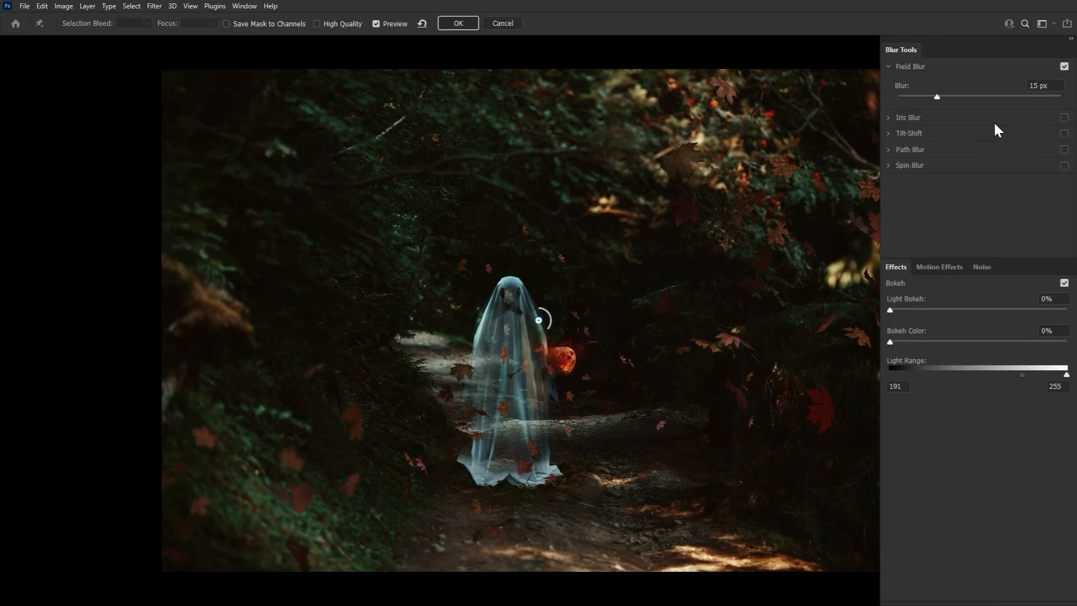
pyautogui.moveTo(937, 93); pyautogui.dragTo(941, 97)
pyautogui.click(460, 24)
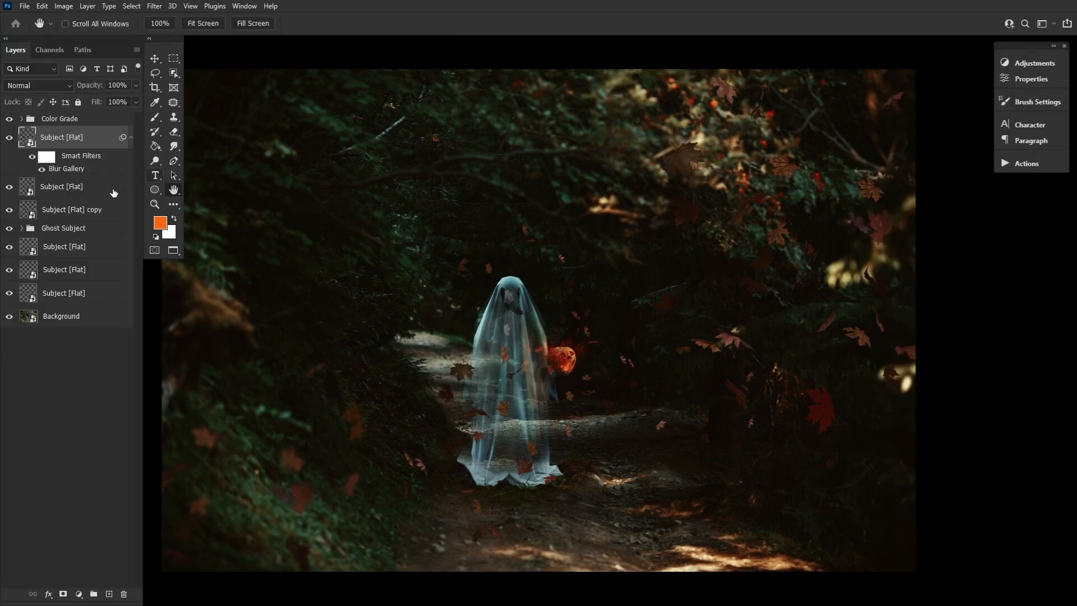
# - Copy the Blur Gallery filter onto the second leaf layer and apply a Field Blur to the Subject [Flat] copy layer
pyautogui.click(105, 191)
pyautogui.moveTo(80, 170); pyautogui.dragTo(88, 191)
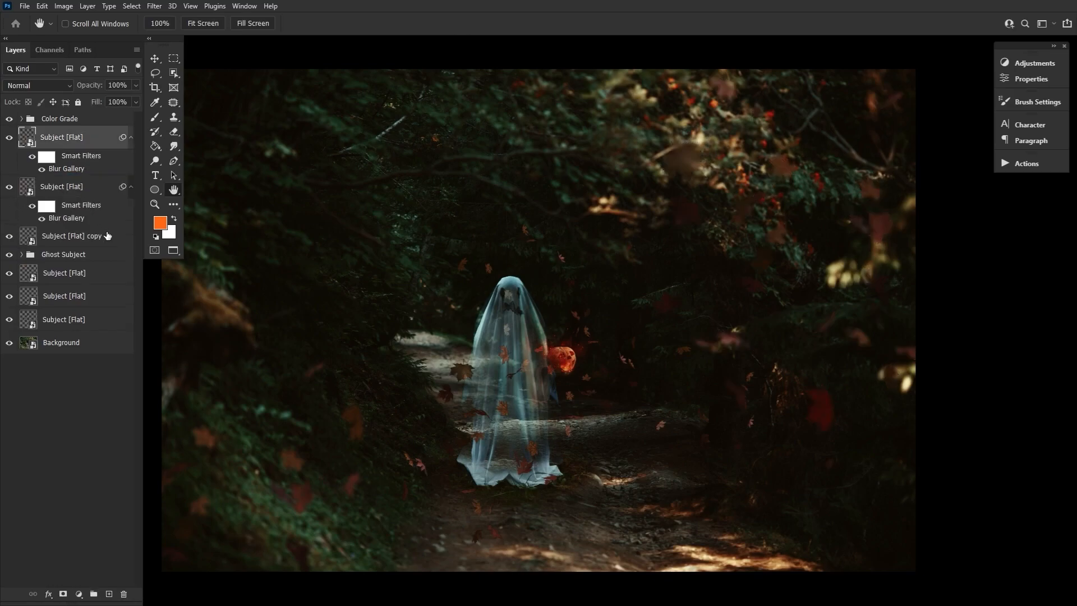
pyautogui.click(85, 238)
pyautogui.click(154, 6)
pyautogui.click(315, 151)
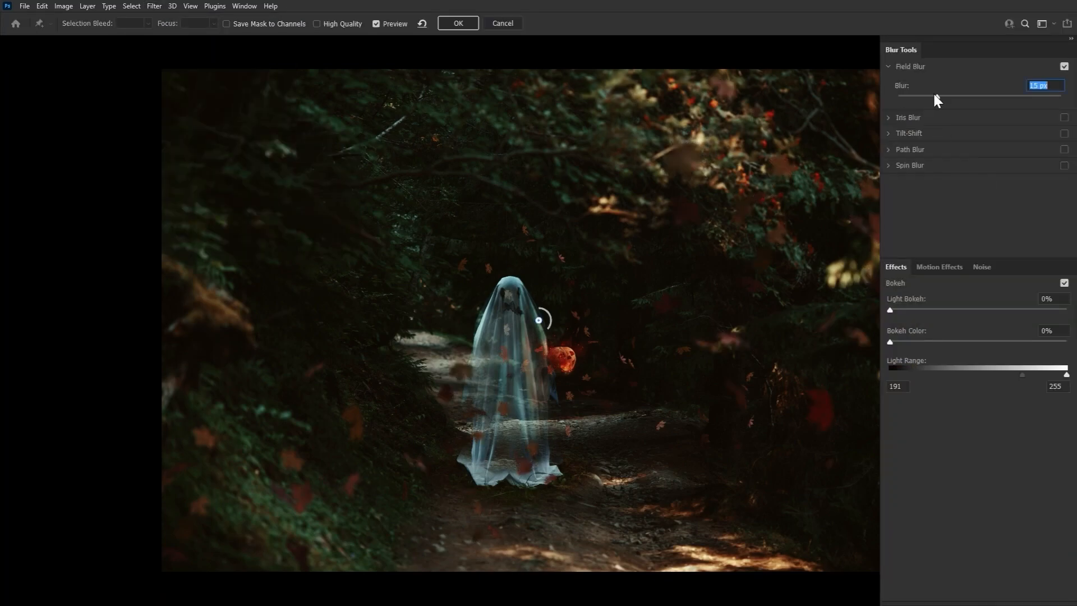
pyautogui.click(460, 24)
# - Apply a Field Blur to the first leaf layer directly below the Ghost Subject group
pyautogui.click(73, 299)
pyautogui.click(154, 6)
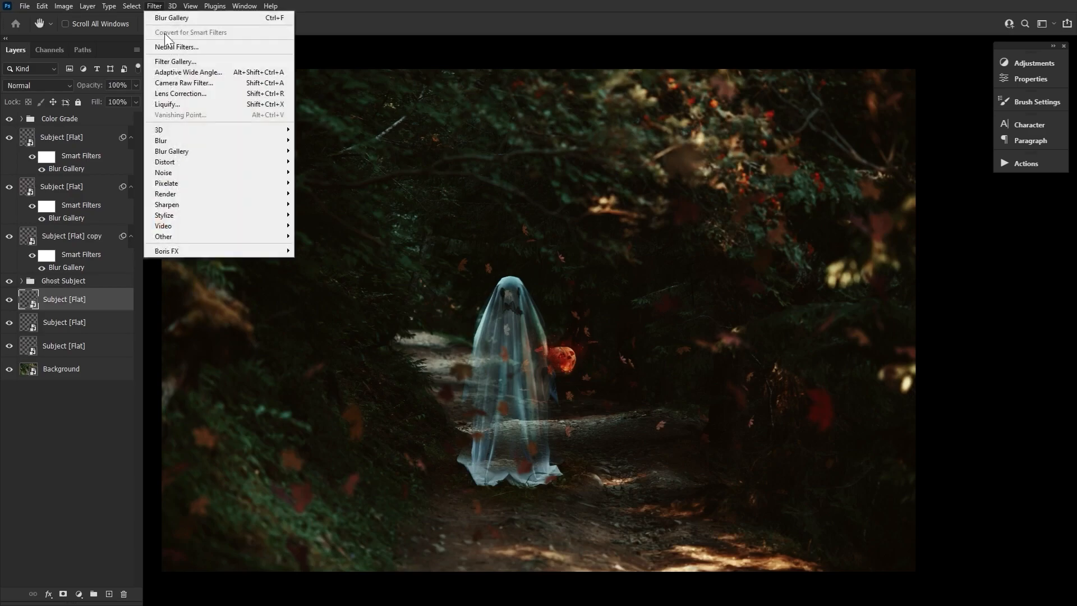
pyautogui.click(314, 151)
pyautogui.click(466, 25)
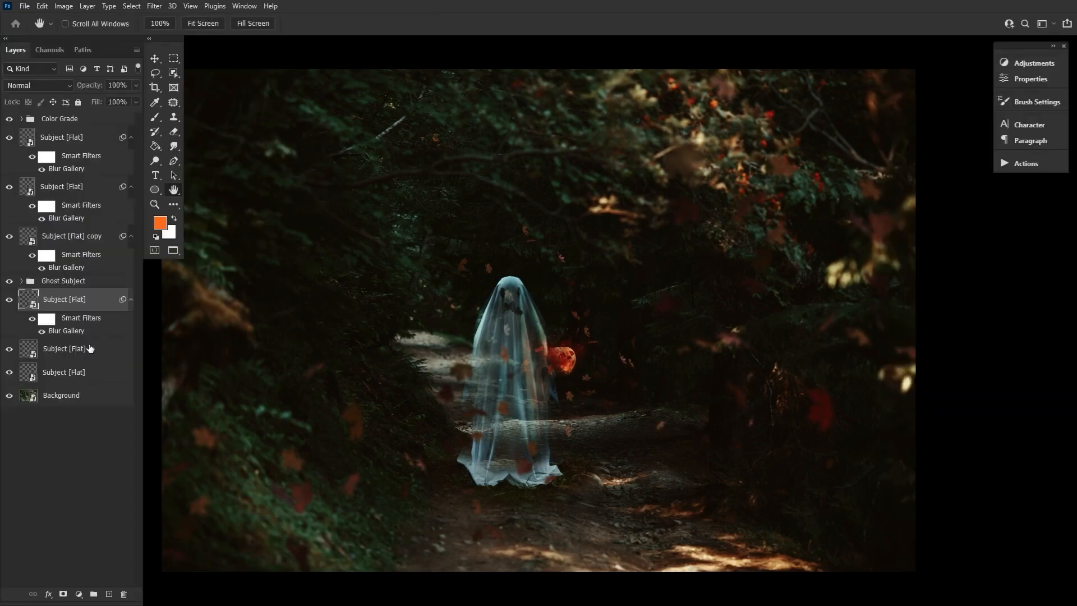
# - Copy the Blur Gallery filter to the two lowest leaf layers and readjust their Field Blur amounts
pyautogui.moveTo(80, 334); pyautogui.dragTo(104, 379)
pyautogui.click(131, 373)
pyautogui.click(131, 349)
pyautogui.doubleClick(77, 382)
pyautogui.moveTo(921, 97); pyautogui.dragTo(916, 97)
pyautogui.click(460, 24)
pyautogui.doubleClick(84, 431)
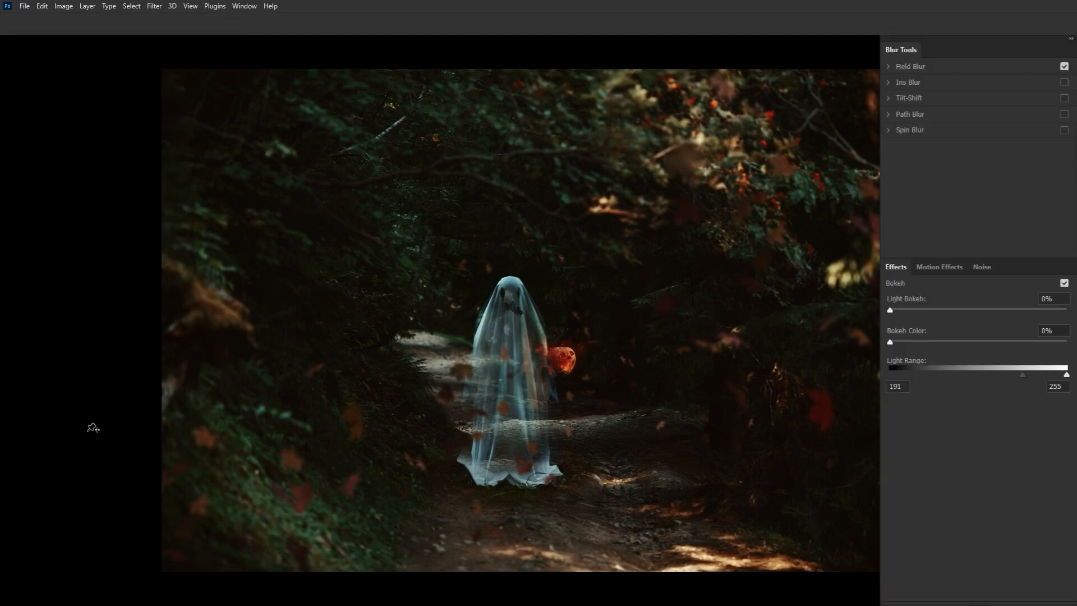
pyautogui.click(459, 24)
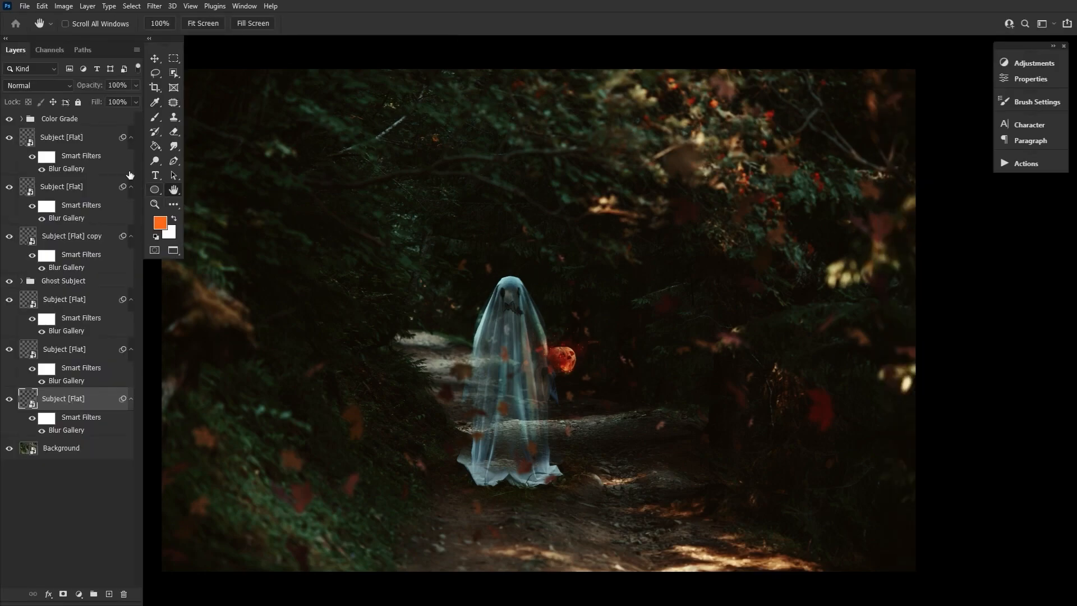
# - Apply Brightness/Contrast to the topmost leaf layer with brightness 23
pyautogui.click(97, 139)
pyautogui.click(10, 138)
pyautogui.click(63, 6)
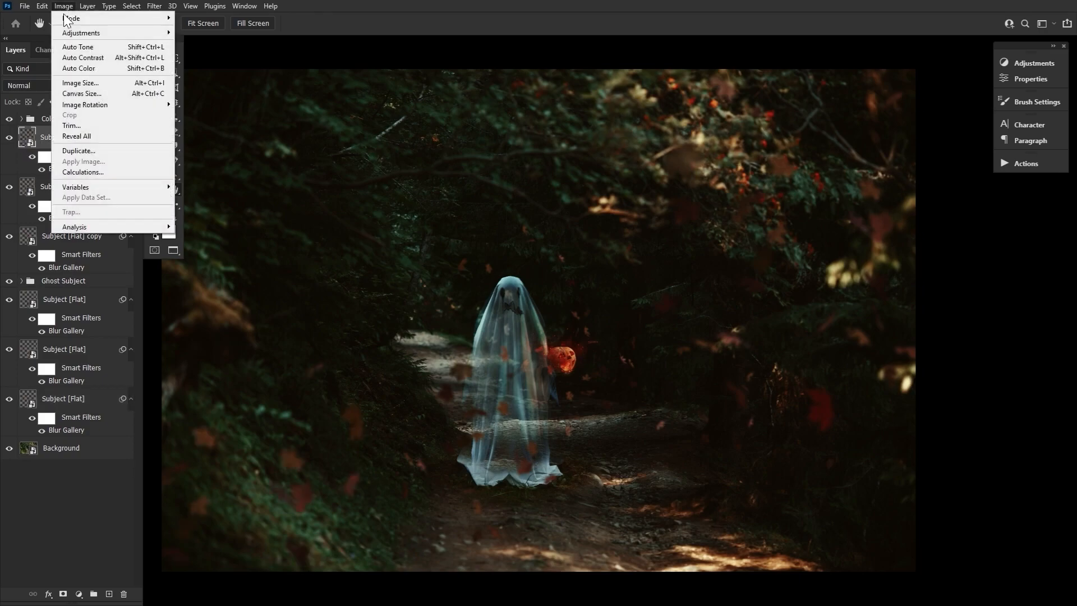
pyautogui.moveTo(75, 32)
pyautogui.click(218, 31)
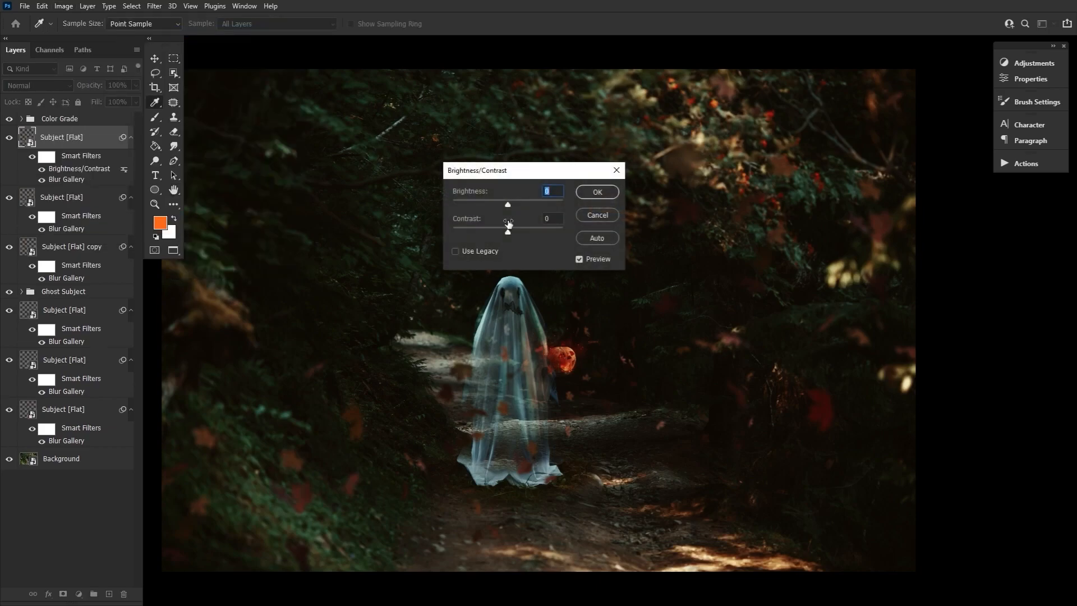
pyautogui.moveTo(506, 202)
pyautogui.mouseDown()
pyautogui.moveTo(527, 205)
pyautogui.moveTo(518, 204)
pyautogui.mouseUp()
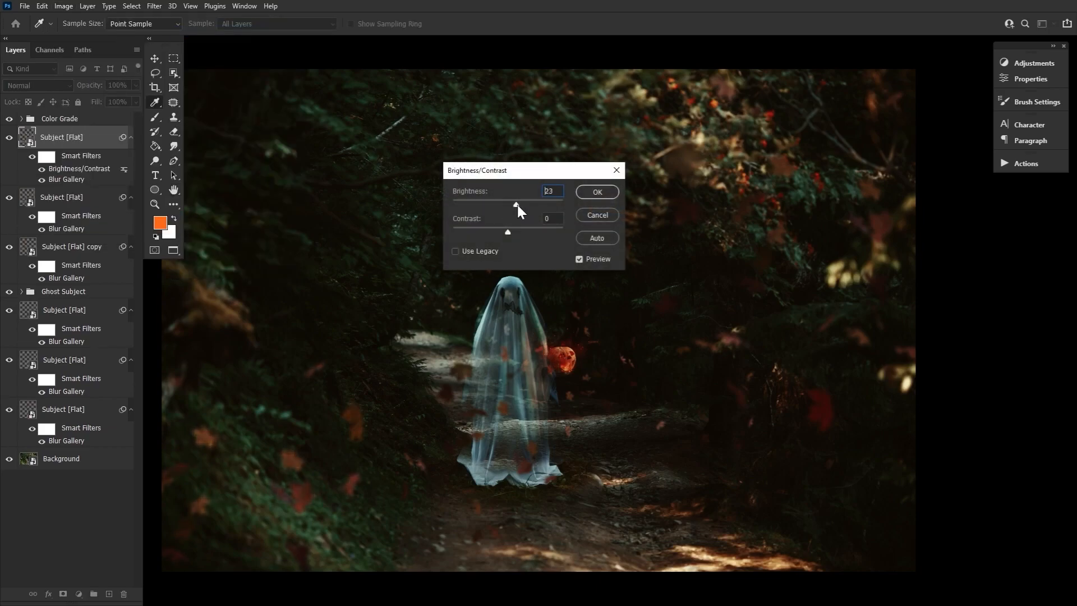
pyautogui.click(609, 192)
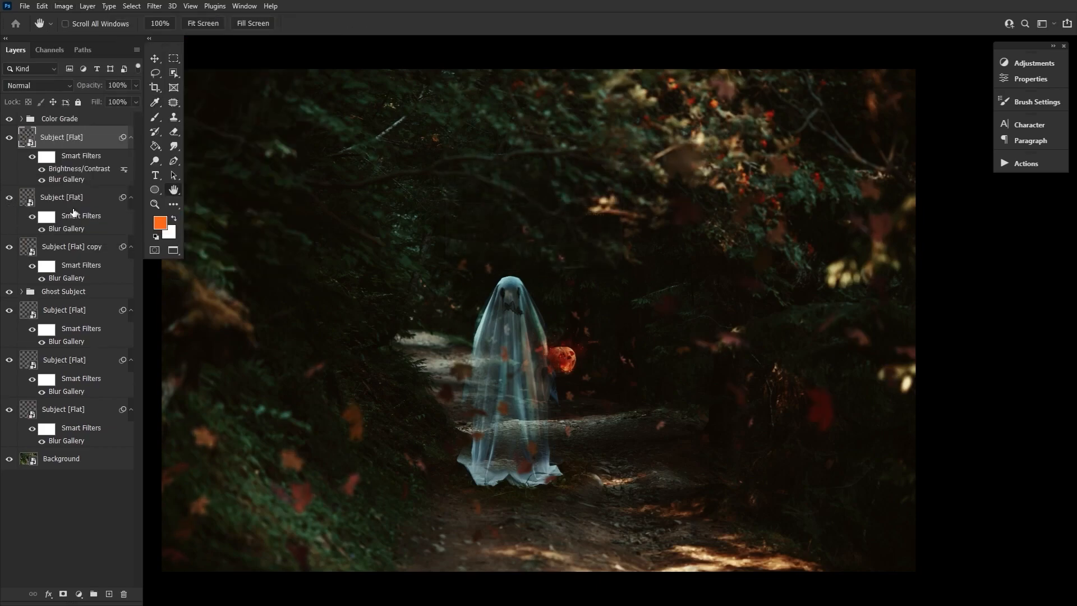
# - Apply a Brightness/Contrast adjustment to the second leaf layer
pyautogui.click(59, 213)
pyautogui.click(63, 6)
pyautogui.moveTo(87, 32)
pyautogui.click(219, 32)
pyautogui.click(596, 192)
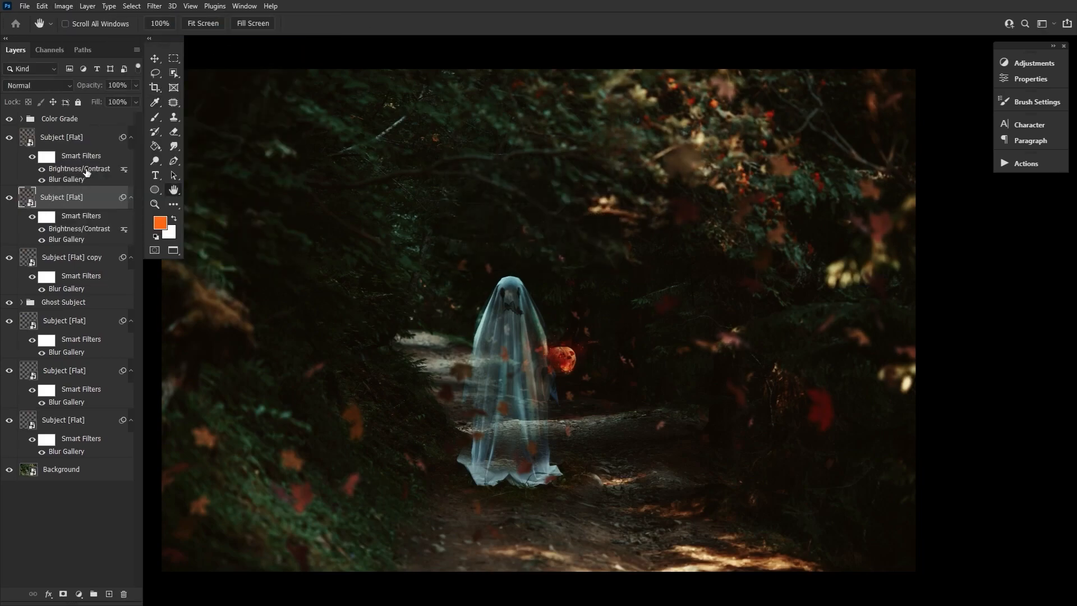
# - Reopen the topmost leaf layer's Brightness/Contrast filter and reduce its brightness slightly
pyautogui.doubleClick(86, 170)
pyautogui.moveTo(517, 204)
pyautogui.mouseDown()
pyautogui.moveTo(500, 202)
pyautogui.moveTo(512, 201)
pyautogui.mouseUp()
pyautogui.click(596, 192)
# - Apply Brightness/Contrast to the Subject [Flat] copy layer with brightness 12
pyautogui.click(9, 258)
pyautogui.click(80, 278)
pyautogui.click(64, 5)
pyautogui.moveTo(75, 33)
pyautogui.click(219, 31)
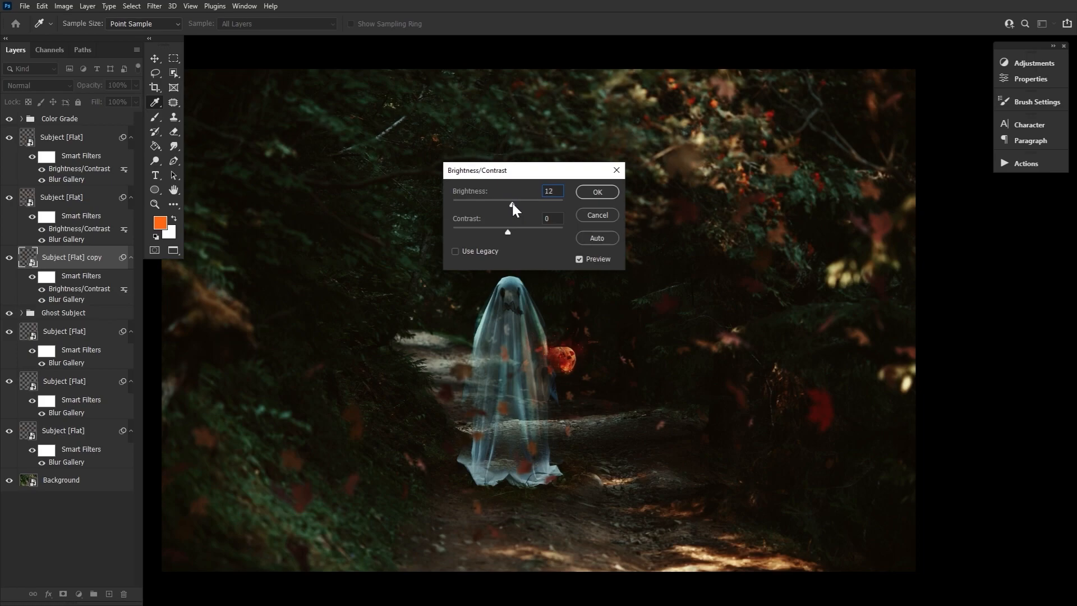
pyautogui.click(596, 192)
# - Apply Brightness/Contrast to the middle leaf layer below the Ghost Subject group, raising its brightness
pyautogui.click(78, 382)
pyautogui.click(64, 5)
pyautogui.moveTo(79, 32)
pyautogui.click(224, 32)
pyautogui.moveTo(725, 285); pyautogui.dragTo(742, 285)
pyautogui.click(815, 272)
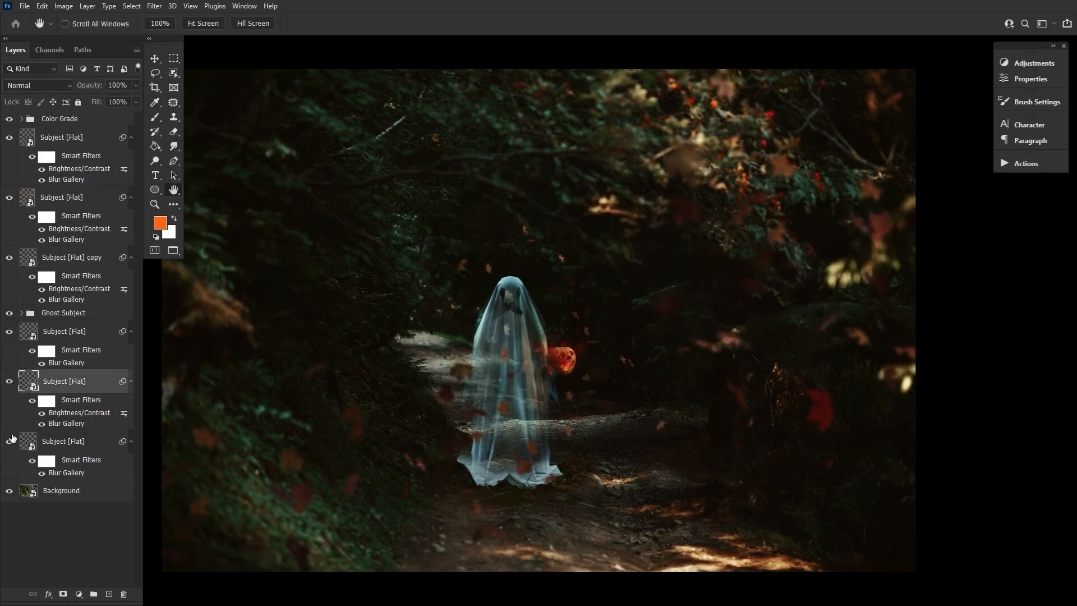
# - Apply Brightness/Contrast to the lowest leaf layer just above the Background, slightly lowering its brightness
pyautogui.click(92, 446)
pyautogui.click(63, 6)
pyautogui.moveTo(79, 32)
pyautogui.click(224, 31)
pyautogui.moveTo(725, 285); pyautogui.dragTo(717, 285)
pyautogui.press('Return')
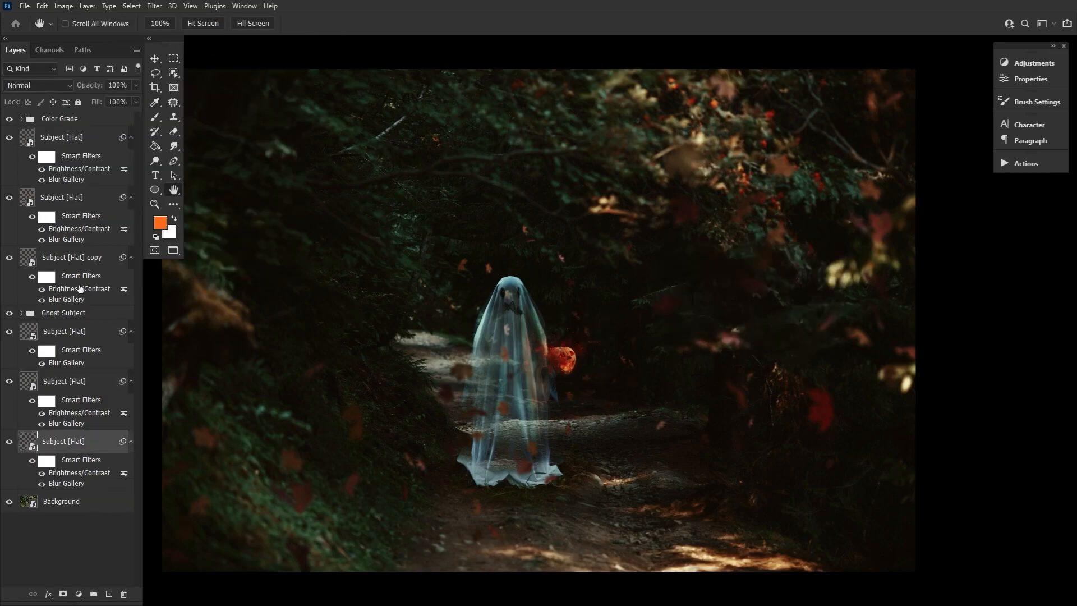
# - Apply Hue/Saturation to the topmost leaf layer, shifting its hue toward yellow-green
pyautogui.click(45, 139)
pyautogui.click(63, 5)
pyautogui.moveTo(73, 30)
pyautogui.click(236, 90)
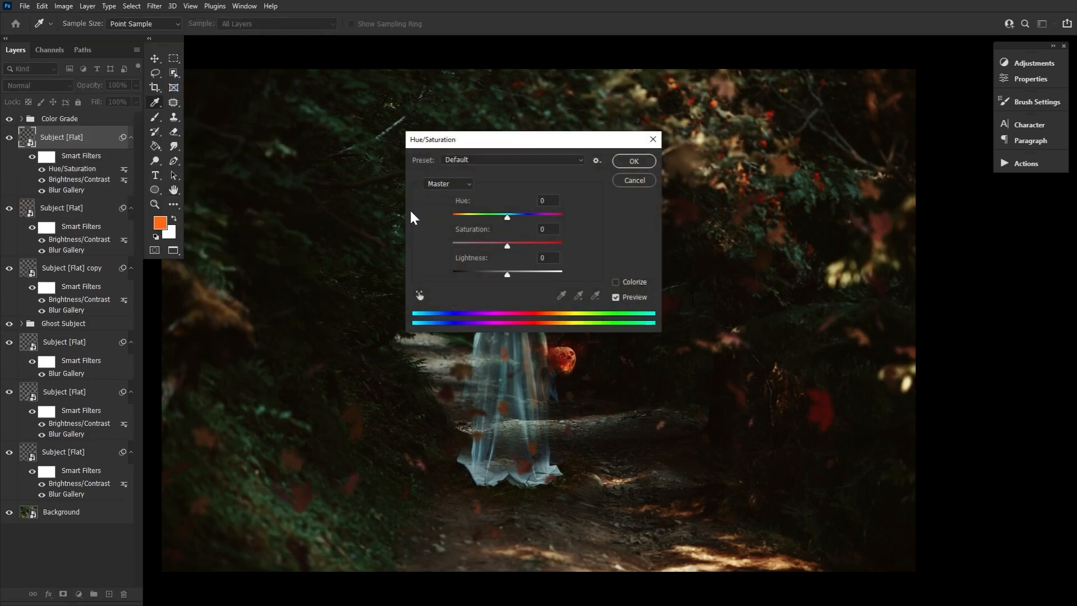
pyautogui.moveTo(509, 216)
pyautogui.mouseDown()
pyautogui.moveTo(501, 217)
pyautogui.moveTo(517, 221)
pyautogui.mouseUp()
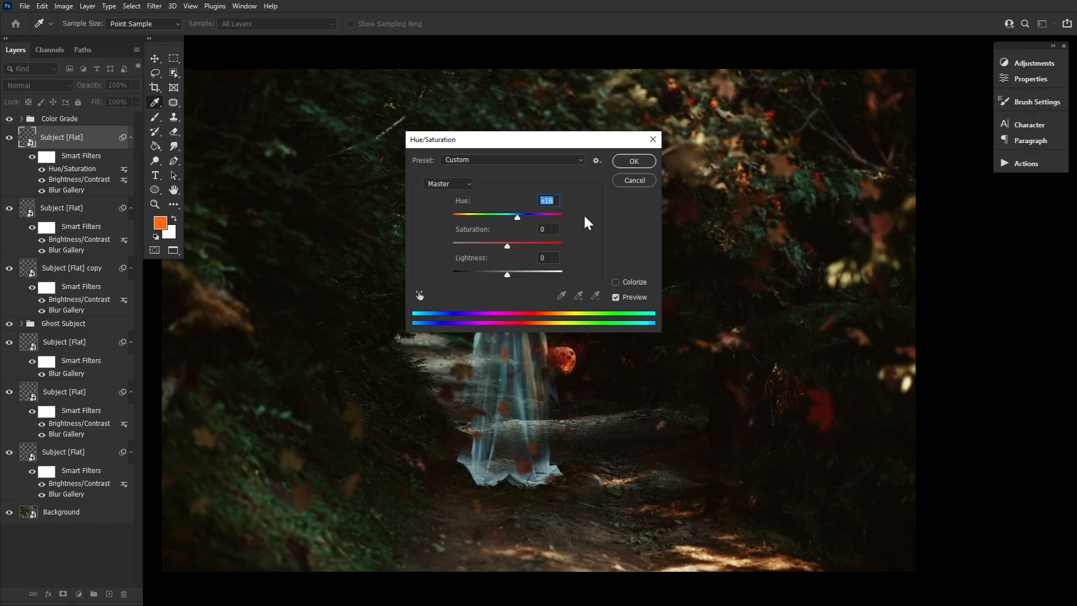
pyautogui.click(627, 163)
# - Apply Hue/Saturation to the second leaf layer, shifting its hue slightly in the negative direction
pyautogui.click(76, 215)
pyautogui.click(64, 6)
pyautogui.moveTo(76, 27)
pyautogui.click(230, 90)
pyautogui.moveTo(508, 217); pyautogui.dragTo(503, 218)
pyautogui.moveTo(553, 143); pyautogui.dragTo(349, 304)
pyautogui.click(429, 323)
# - Apply Hue/Saturation to the Subject [Flat] copy layer with hue +8
pyautogui.click(116, 278)
pyautogui.click(63, 6)
pyautogui.moveTo(75, 27)
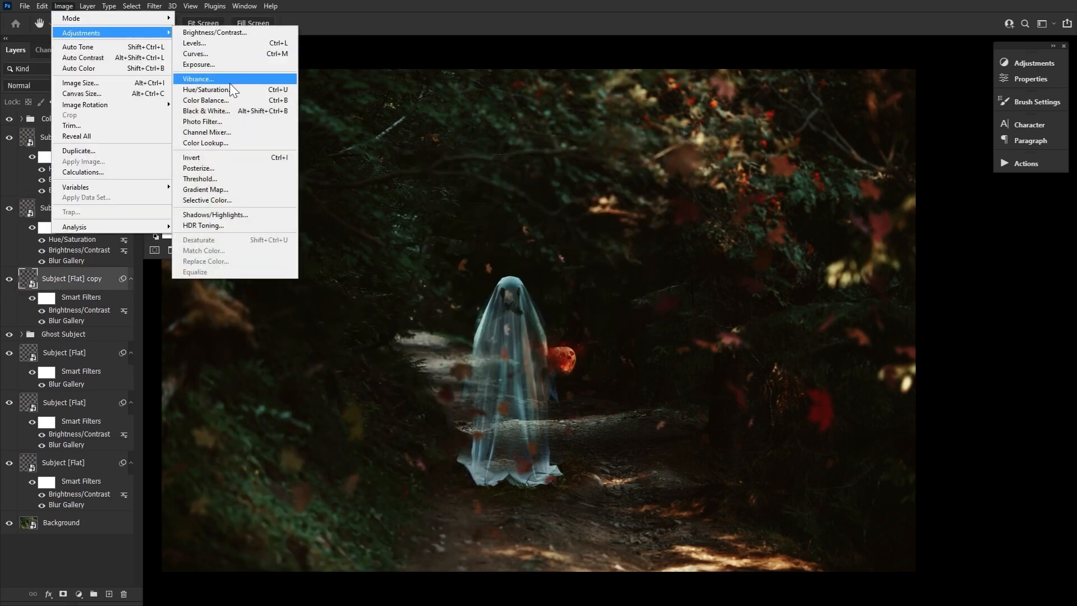
pyautogui.click(230, 81)
pyautogui.moveTo(356, 137); pyautogui.dragTo(348, 108)
pyautogui.moveTo(276, 186); pyautogui.dragTo(282, 187)
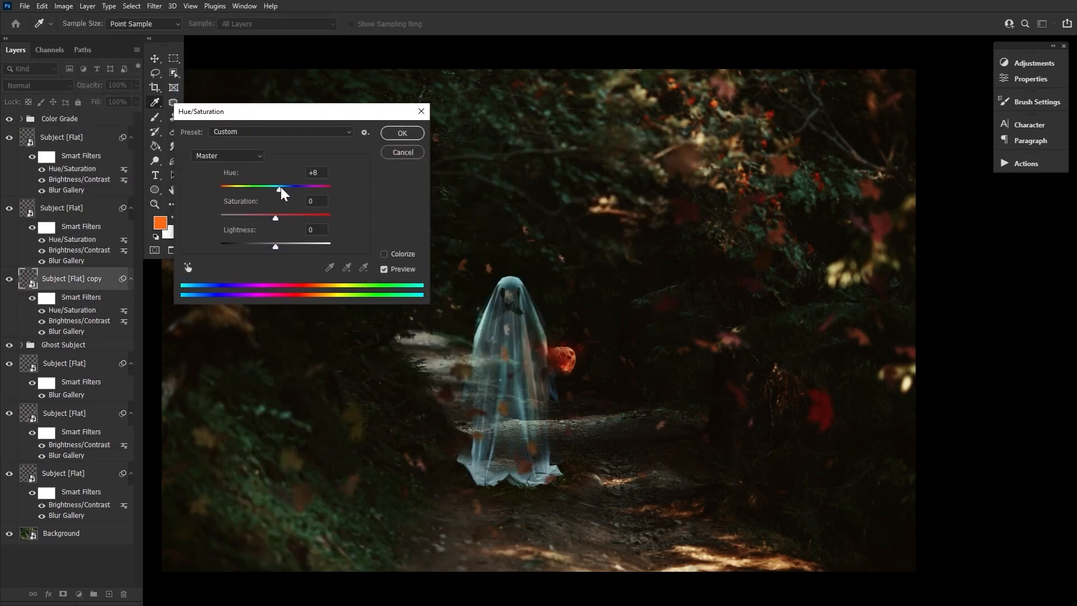
pyautogui.click(402, 135)
# - Reposition the leaves of the middle leaf layer below the Ghost Subject group around the ghost's head
pyautogui.click(61, 414)
pyautogui.press('v')
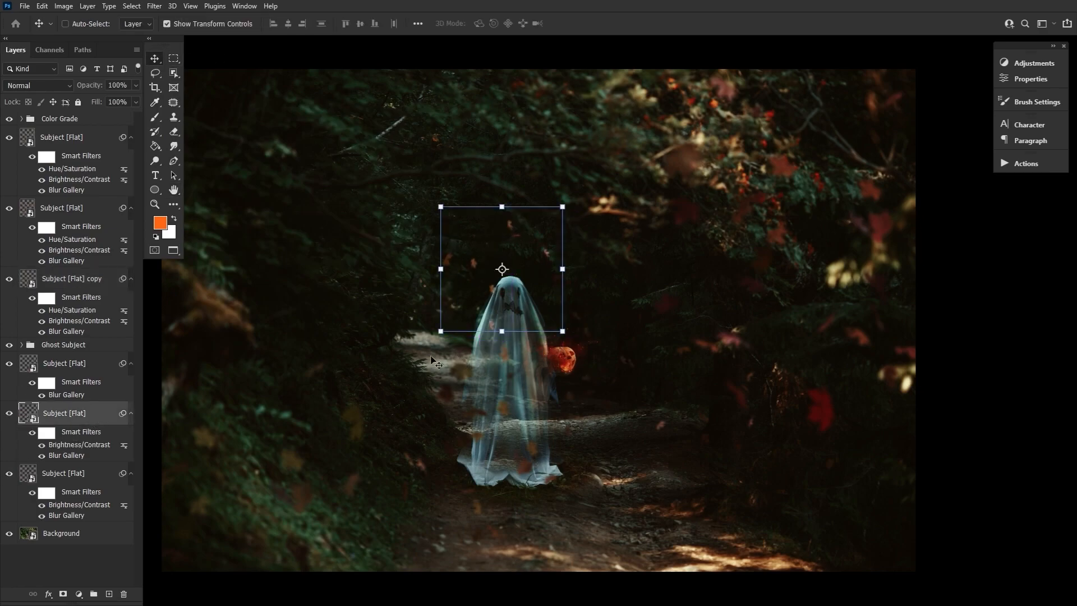
pyautogui.click(174, 190)
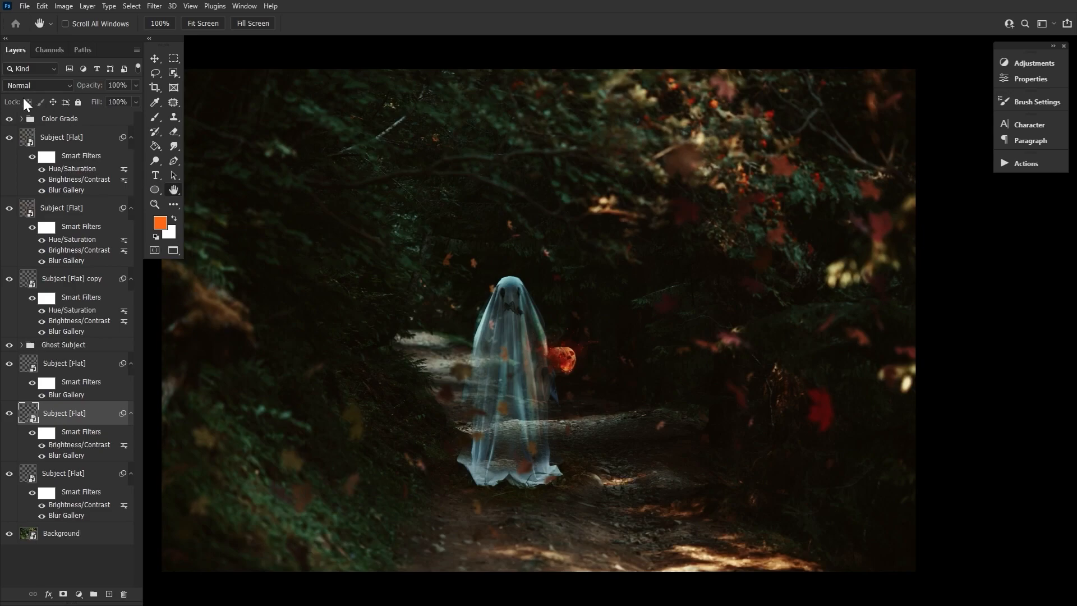
# - Add a Curves adjustment above the leaf layers, duplicate it, and brighten the copy by raising input 181 to output 202
pyautogui.click(86, 139)
pyautogui.click(1034, 66)
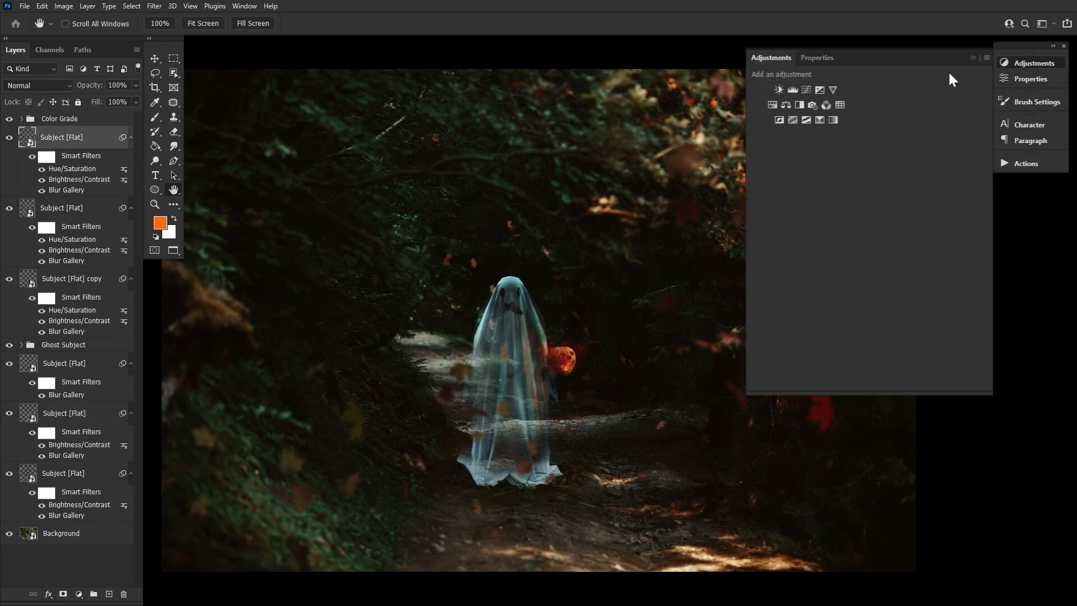
pyautogui.click(813, 91)
pyautogui.hotkey('ctrl', 'j')
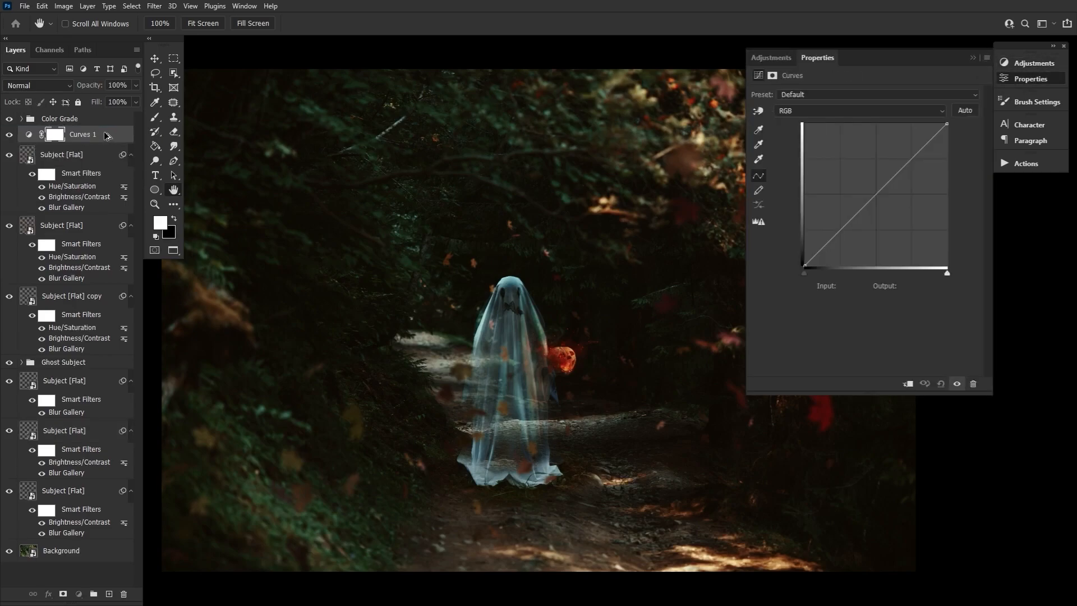
pyautogui.moveTo(919, 171); pyautogui.dragTo(905, 153)
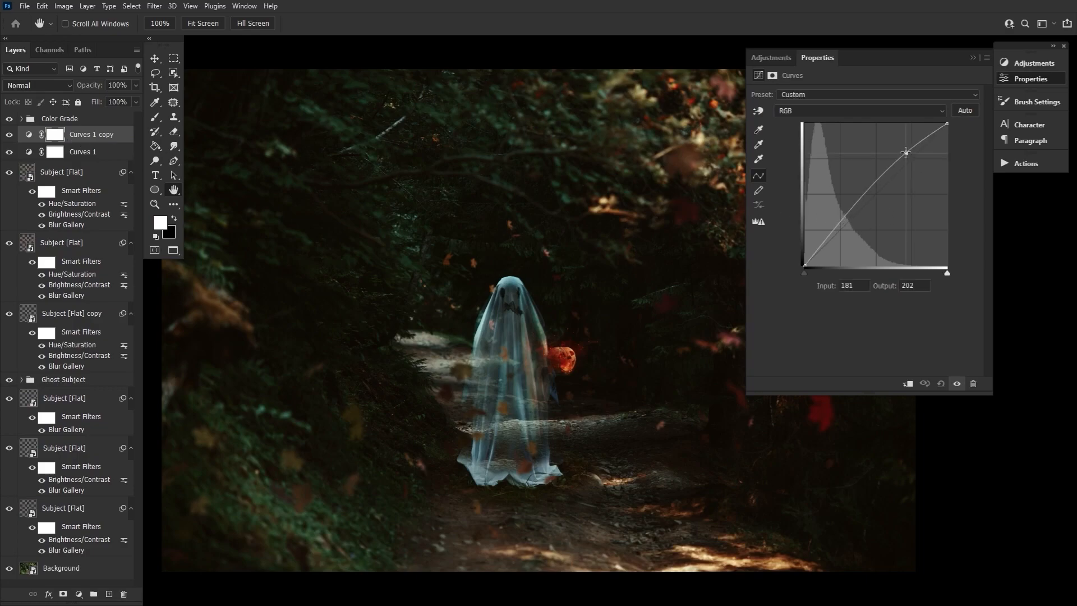
# - Darken Curves 1 by lowering input 82 to output 58, and restrict its effect on underlying highlights with Blend If
pyautogui.click(33, 155)
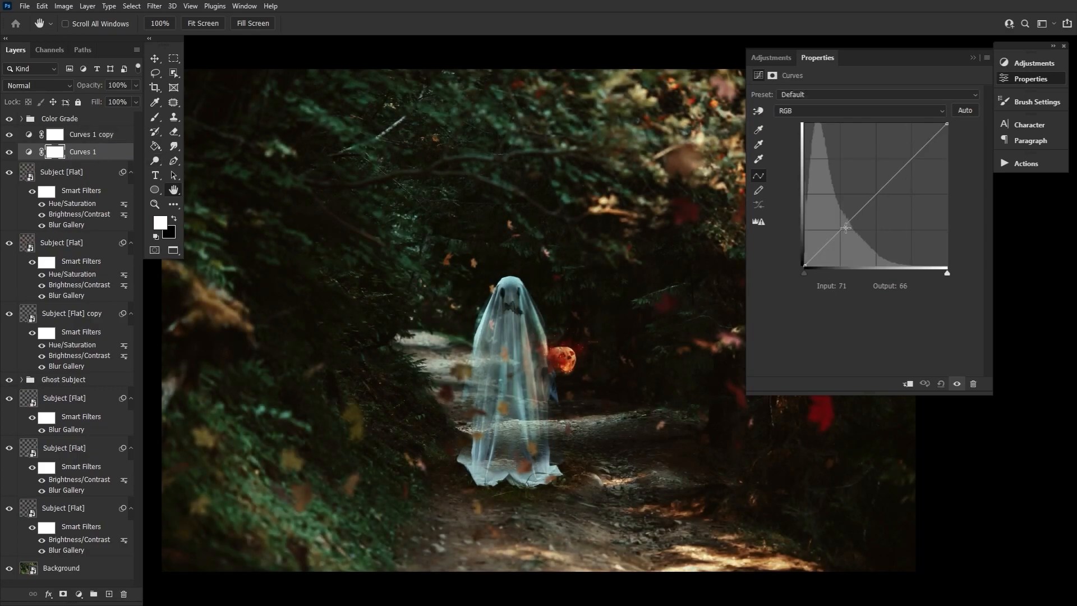
pyautogui.moveTo(845, 227); pyautogui.dragTo(851, 233)
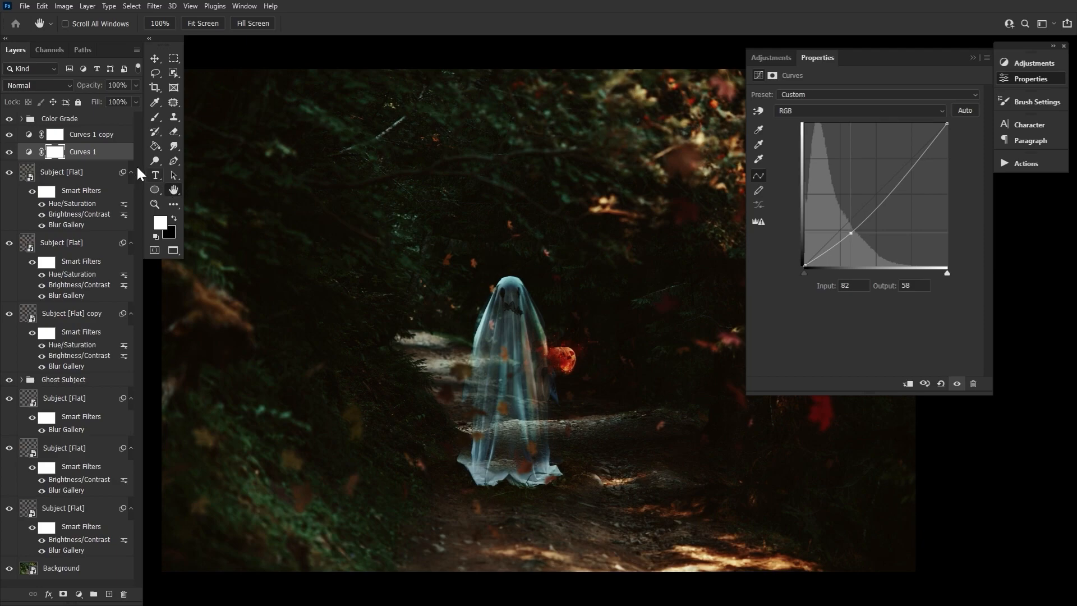
pyautogui.click(126, 154)
pyautogui.doubleClick(126, 154)
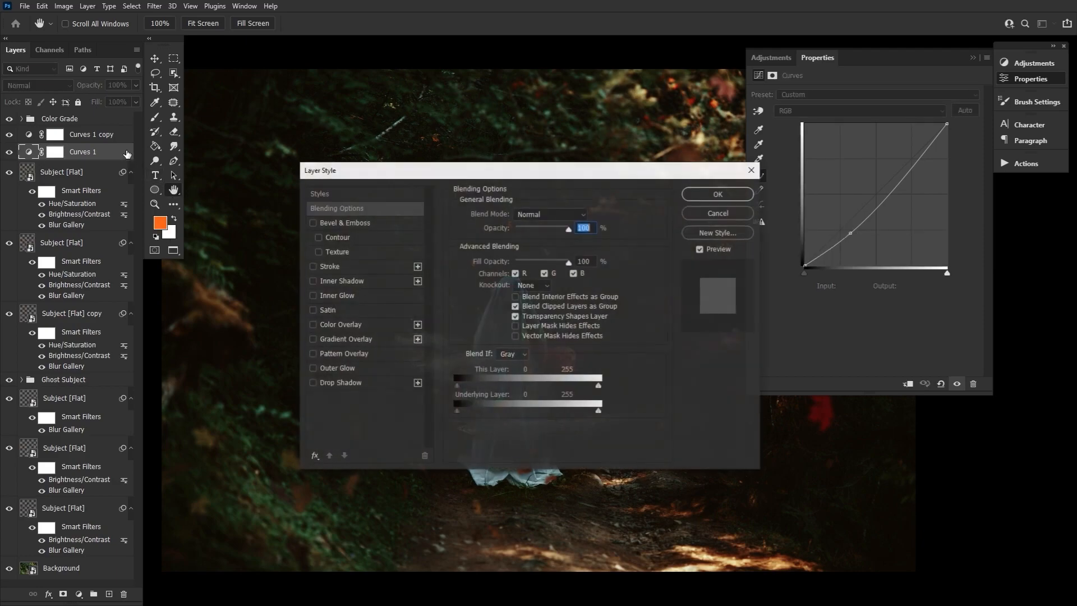
pyautogui.moveTo(600, 411); pyautogui.dragTo(518, 420)
pyautogui.click(719, 193)
pyautogui.click(1026, 79)
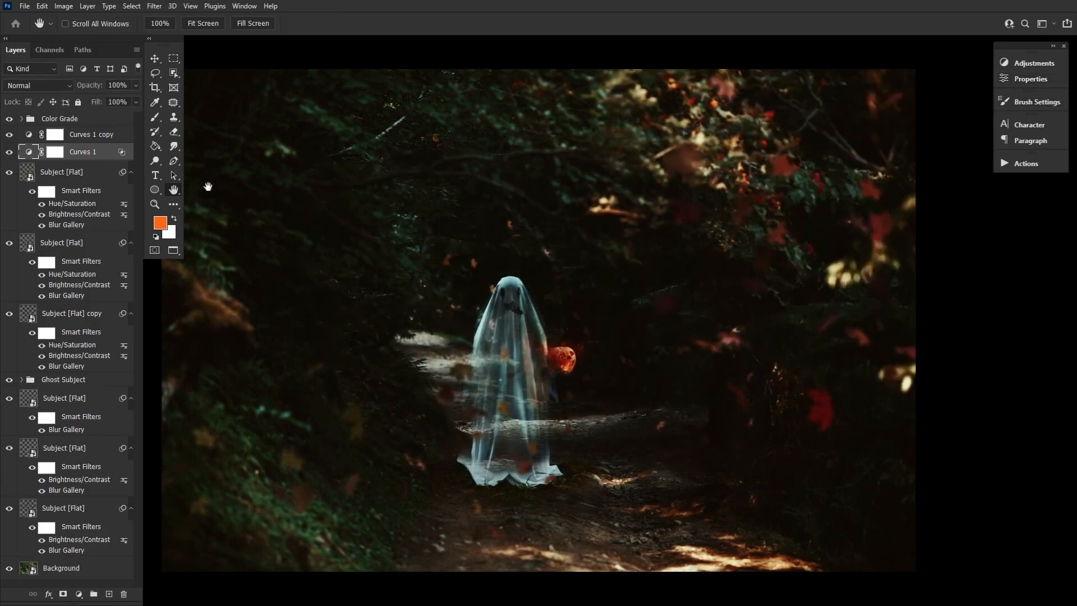
# - Invert the masks of both Curves 1 and Curves 1 copy to black
pyautogui.click(56, 156)
pyautogui.hotkey('ctrl', 'i')
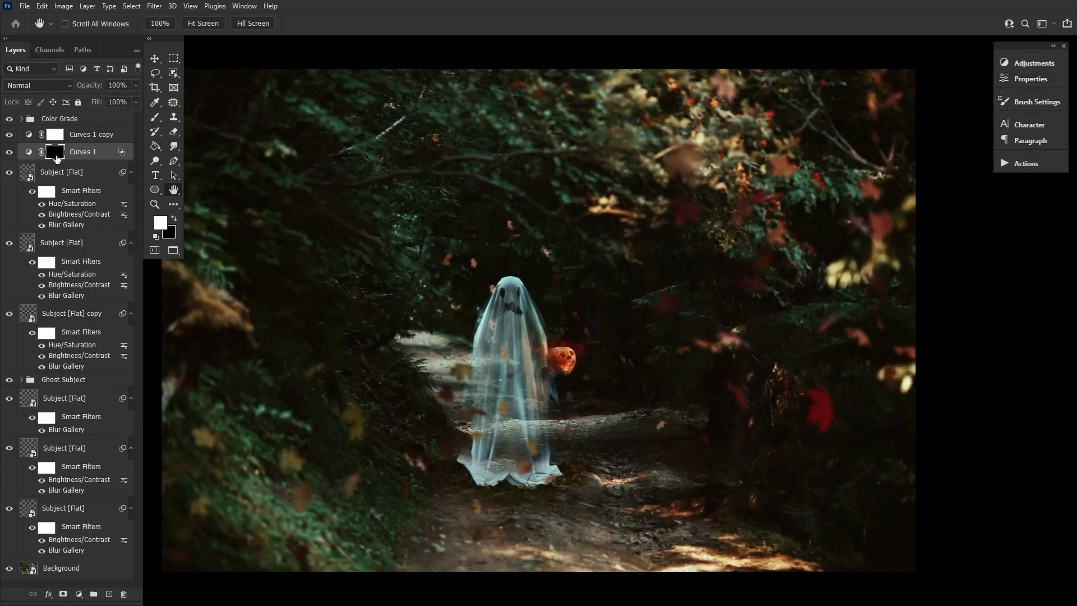
pyautogui.click(57, 136)
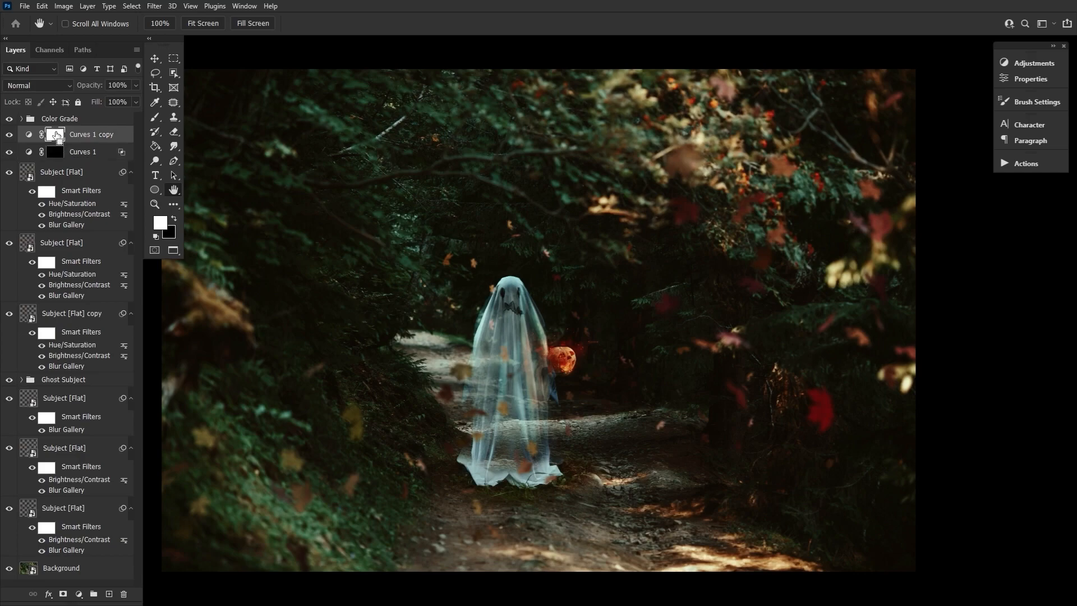
pyautogui.hotkey('ctrl', 'i')
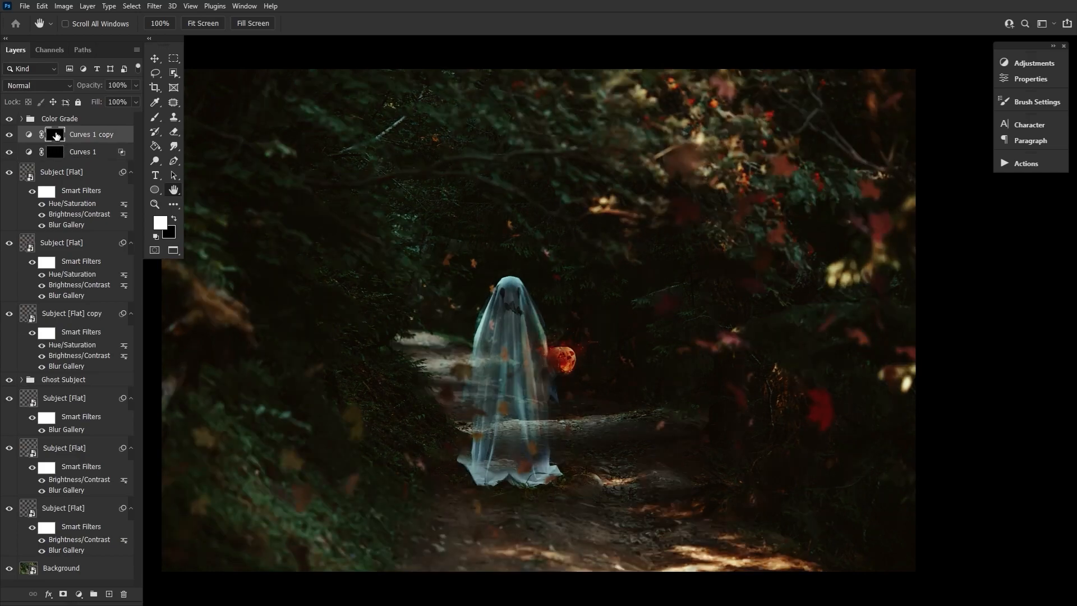
# - Paint white on the Curves 1 copy mask around the ghost with a Soft Round brush of about 900 px at 10% flow
pyautogui.click(155, 117)
pyautogui.click(69, 25)
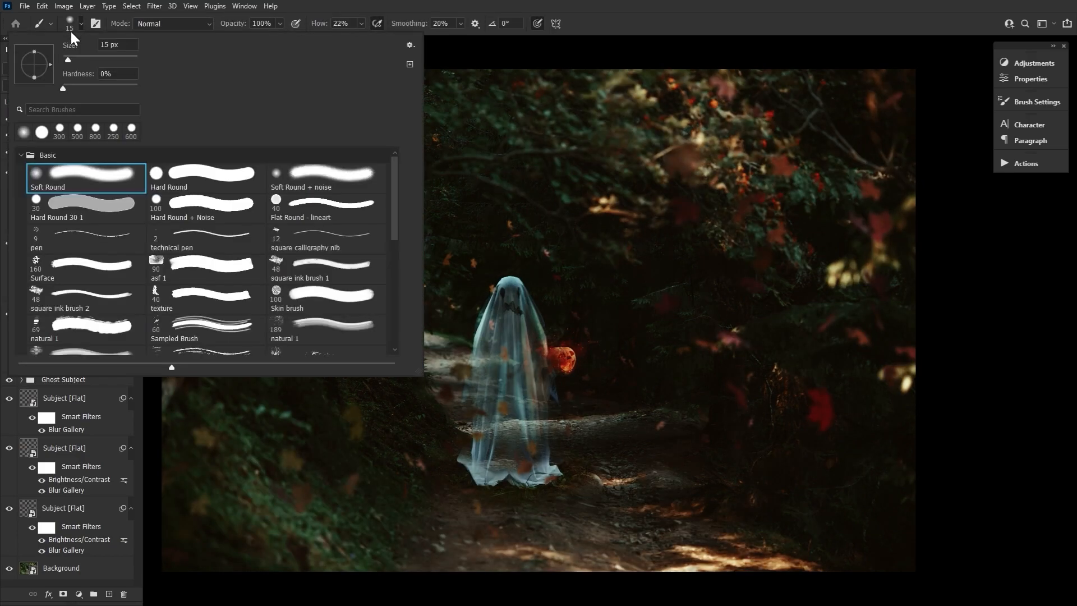
pyautogui.click(115, 178)
pyautogui.moveTo(322, 25); pyautogui.dragTo(317, 27)
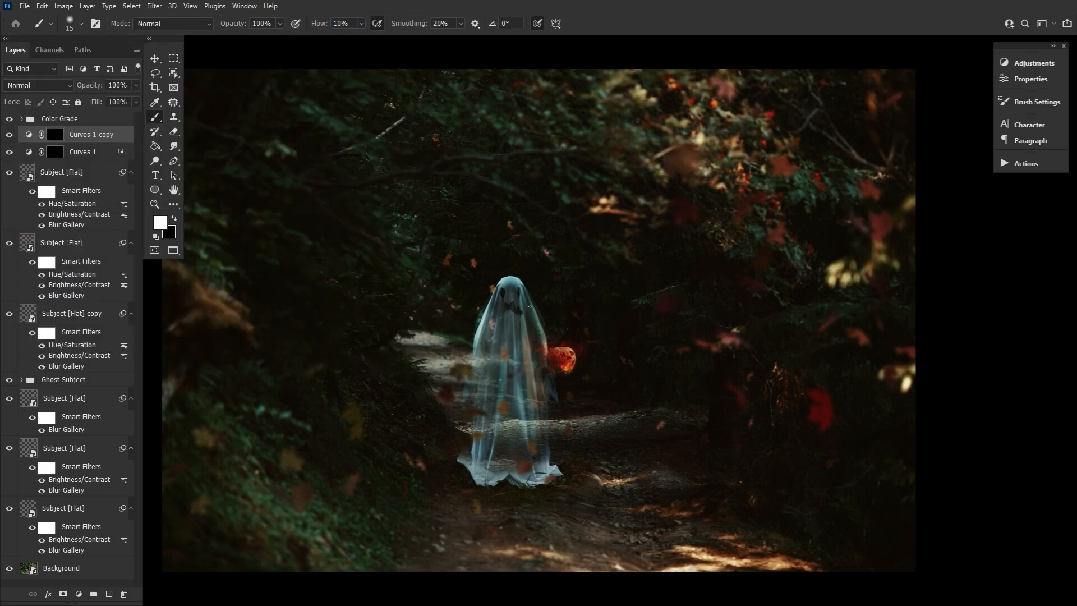
pyautogui.press(']')
pyautogui.press(']')
pyautogui.press(']')
pyautogui.press(']')
pyautogui.press(']')
pyautogui.press(']')
pyautogui.press(']')
pyautogui.press(']')
pyautogui.press(']')
pyautogui.press(']')
pyautogui.press(']')
pyautogui.press(']')
pyautogui.press(']')
pyautogui.press(']')
pyautogui.press(']')
pyautogui.press(']')
pyautogui.press(']')
pyautogui.press(']')
pyautogui.press(']')
pyautogui.moveTo(506, 294)
pyautogui.mouseDown()
pyautogui.moveTo(489, 339)
pyautogui.moveTo(496, 252)
pyautogui.mouseUp()
pyautogui.press(']')
pyautogui.moveTo(430, 291)
pyautogui.mouseDown()
pyautogui.moveTo(544, 440)
pyautogui.moveTo(715, 114)
pyautogui.moveTo(368, 499)
pyautogui.moveTo(439, 504)
pyautogui.mouseUp()
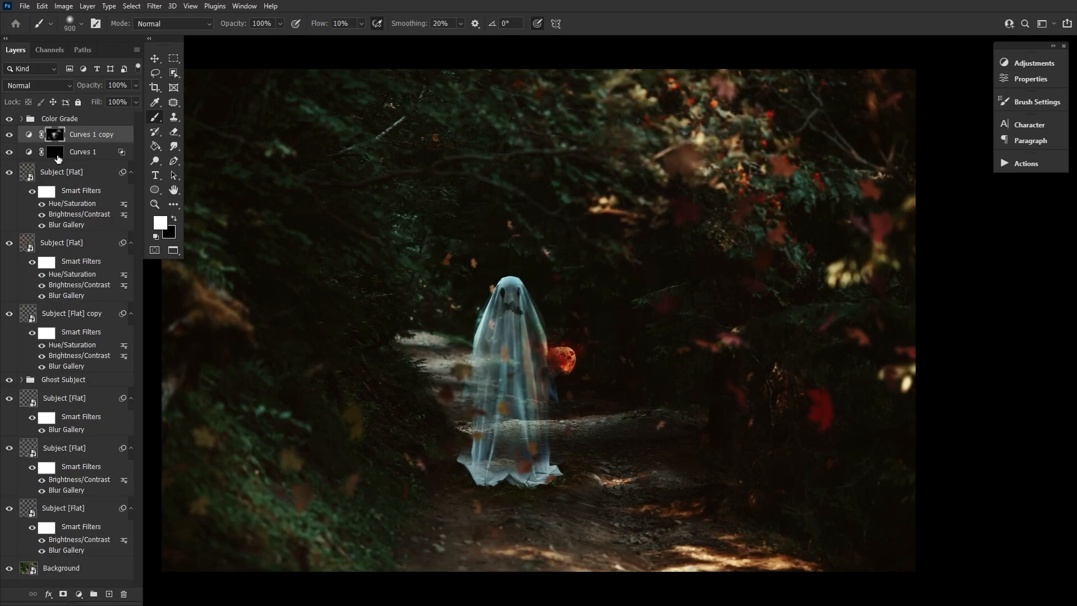
# - Paint white on the Curves 1 mask with a larger soft brush to darken the forest surrounding the ghost
pyautogui.click(57, 154)
pyautogui.moveTo(429, 375); pyautogui.dragTo(505, 464)
pyautogui.press(']')
pyautogui.press(']')
pyautogui.press(']')
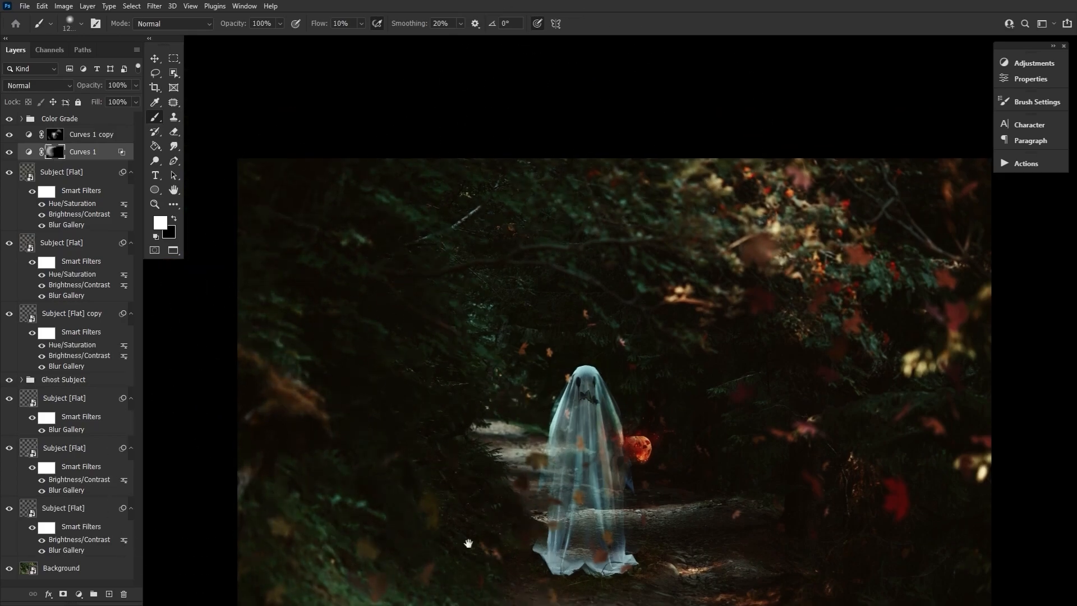
pyautogui.moveTo(469, 544); pyautogui.dragTo(415, 534)
pyautogui.moveTo(411, 533); pyautogui.dragTo(413, 256)
pyautogui.moveTo(200, 331); pyautogui.dragTo(451, 360)
pyautogui.moveTo(741, 413); pyautogui.dragTo(458, 570)
pyautogui.moveTo(485, 440); pyautogui.dragTo(556, 182)
pyautogui.moveTo(415, 315); pyautogui.dragTo(529, 538)
pyautogui.press(']')
pyautogui.moveTo(389, 561)
pyautogui.mouseDown()
pyautogui.moveTo(359, 313)
pyautogui.moveTo(460, 252)
pyautogui.mouseUp()
pyautogui.moveTo(449, 393); pyautogui.dragTo(611, 207)
pyautogui.press(']')
pyautogui.moveTo(315, 427)
pyautogui.mouseDown()
pyautogui.moveTo(339, 567)
pyautogui.moveTo(559, 605)
pyautogui.mouseUp()
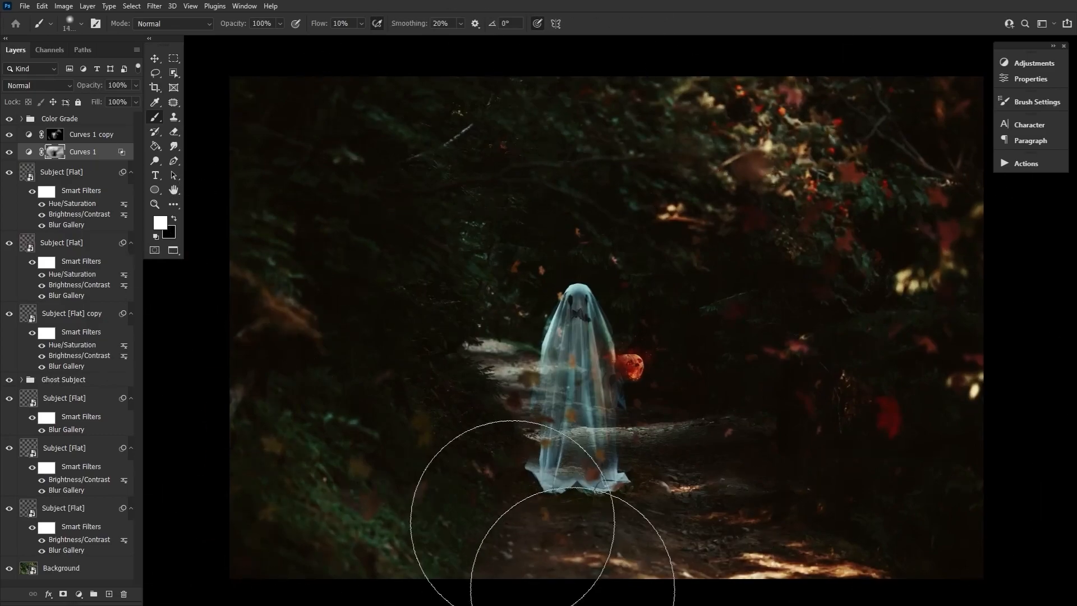
# - Build up white on the Curves 1 copy mask over the ghost and on the Curves 1 mask over the lower-right path
pyautogui.click(55, 135)
pyautogui.moveTo(534, 362)
pyautogui.mouseDown()
pyautogui.moveTo(597, 269)
pyautogui.moveTo(606, 314)
pyautogui.mouseUp()
pyautogui.press('[')
pyautogui.press('[')
pyautogui.press('[')
pyautogui.press('[')
pyautogui.moveTo(533, 400)
pyautogui.mouseDown()
pyautogui.moveTo(651, 486)
pyautogui.moveTo(740, 502)
pyautogui.moveTo(544, 512)
pyautogui.mouseUp()
pyautogui.click(55, 152)
pyautogui.moveTo(692, 512)
pyautogui.mouseDown()
pyautogui.moveTo(451, 531)
pyautogui.moveTo(922, 539)
pyautogui.moveTo(887, 563)
pyautogui.mouseUp()
# - Compare both Curves adjustments on and off, and lower the opacity of Curves 1 to 90%
pyautogui.click(10, 135)
pyautogui.click(9, 136)
pyautogui.click(103, 135)
pyautogui.moveTo(99, 88); pyautogui.dragTo(92, 89)
pyautogui.click(9, 153)
pyautogui.click(9, 153)
pyautogui.click(90, 152)
pyautogui.click(9, 153)
pyautogui.click(9, 153)
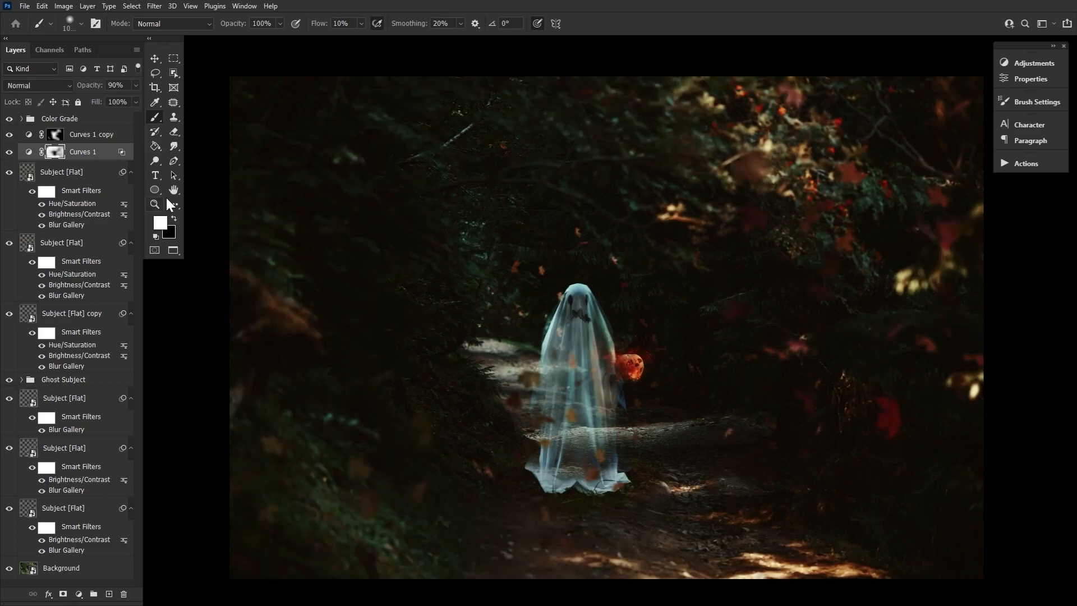
pyautogui.click(174, 191)
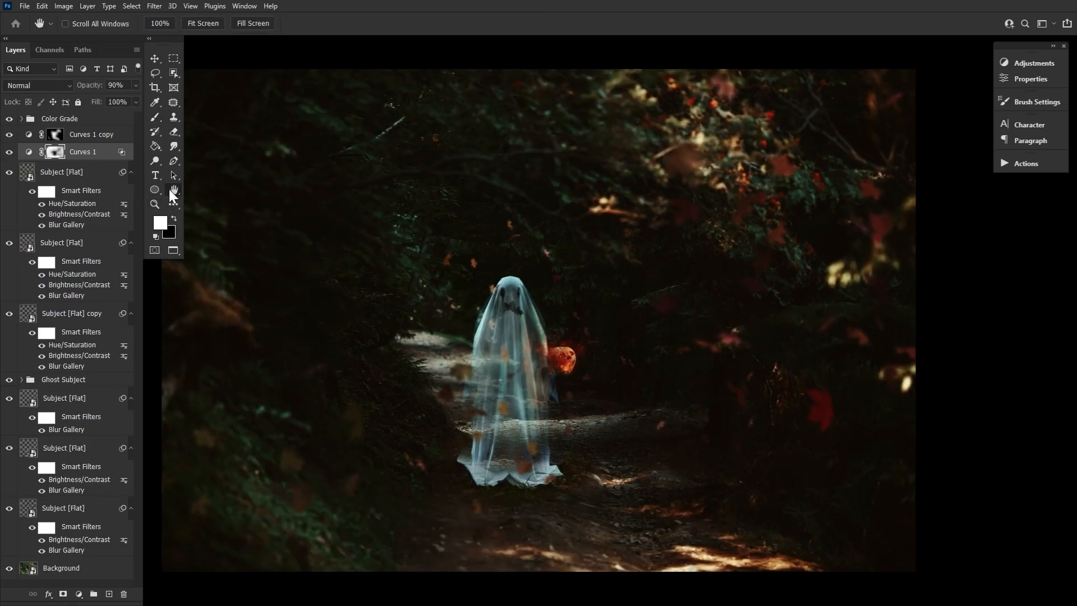
# - Convert all layers from the Color Grade group down to Background into a single smart object
pyautogui.click(99, 119)
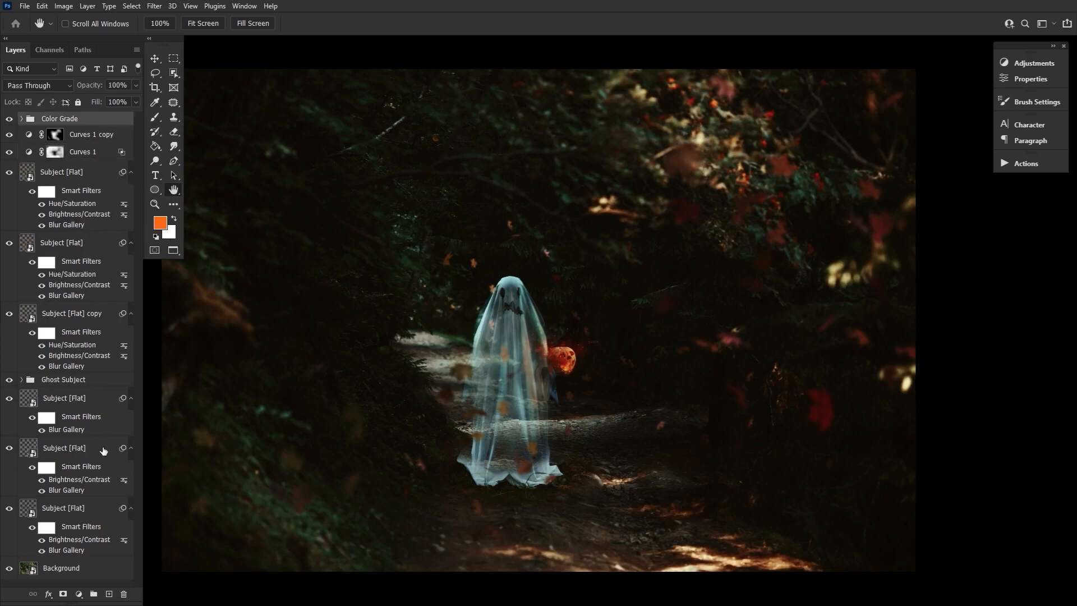
pyautogui.keyDown('shift'); pyautogui.click(101, 569); pyautogui.keyUp('shift')
pyautogui.rightClick(101, 570)
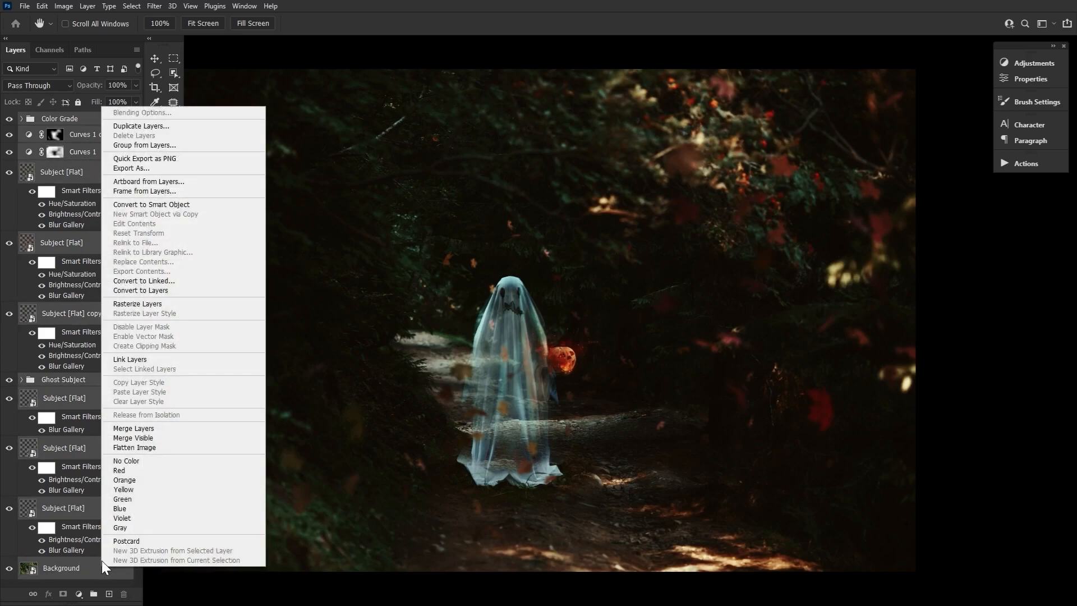
pyautogui.click(151, 205)
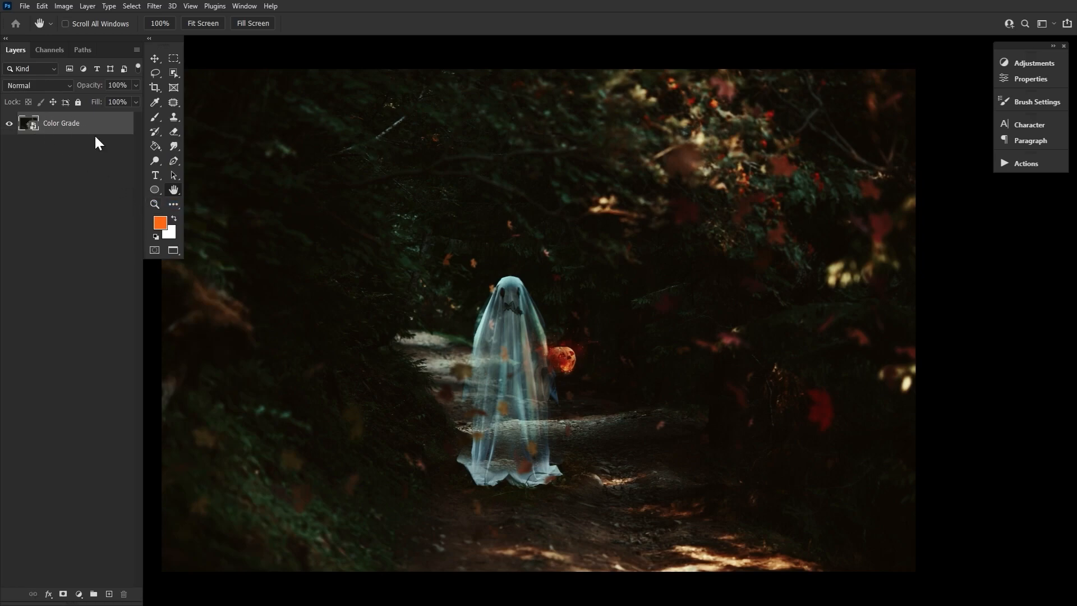
# - Apply the Camera Raw Filter to the Color Grade smart object with grain 35 and vignetting -20
pyautogui.click(154, 6)
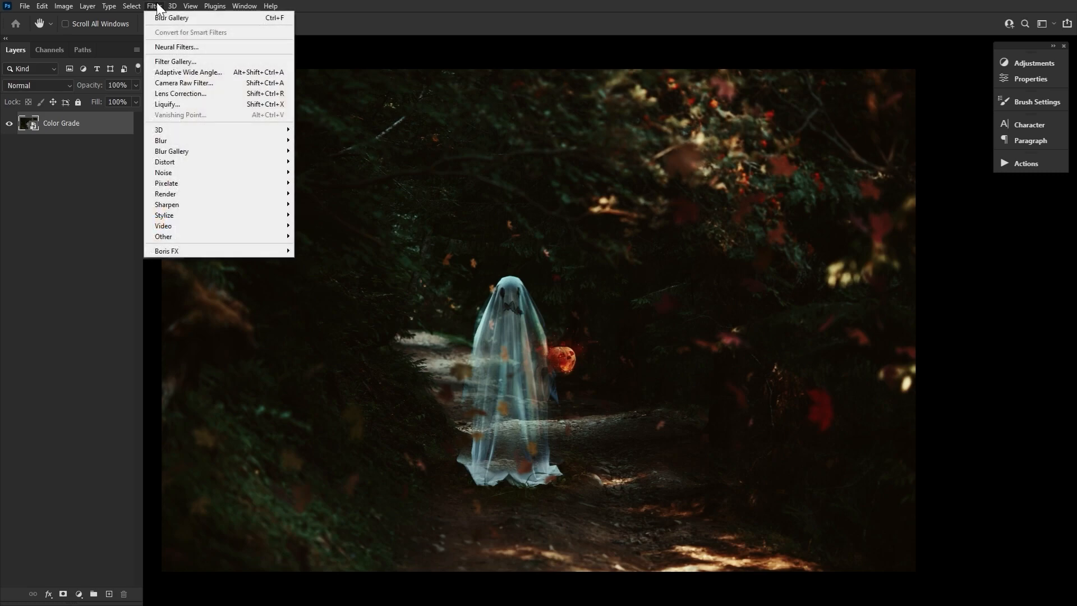
pyautogui.click(179, 84)
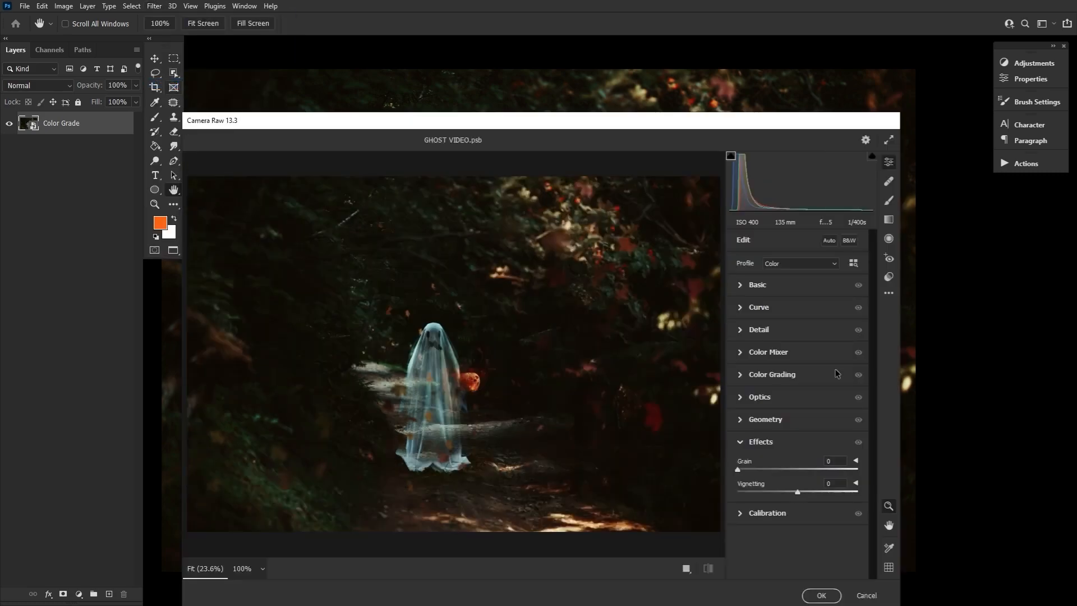
pyautogui.click(822, 464)
pyautogui.write('35')
pyautogui.click(825, 483)
pyautogui.write('-20')
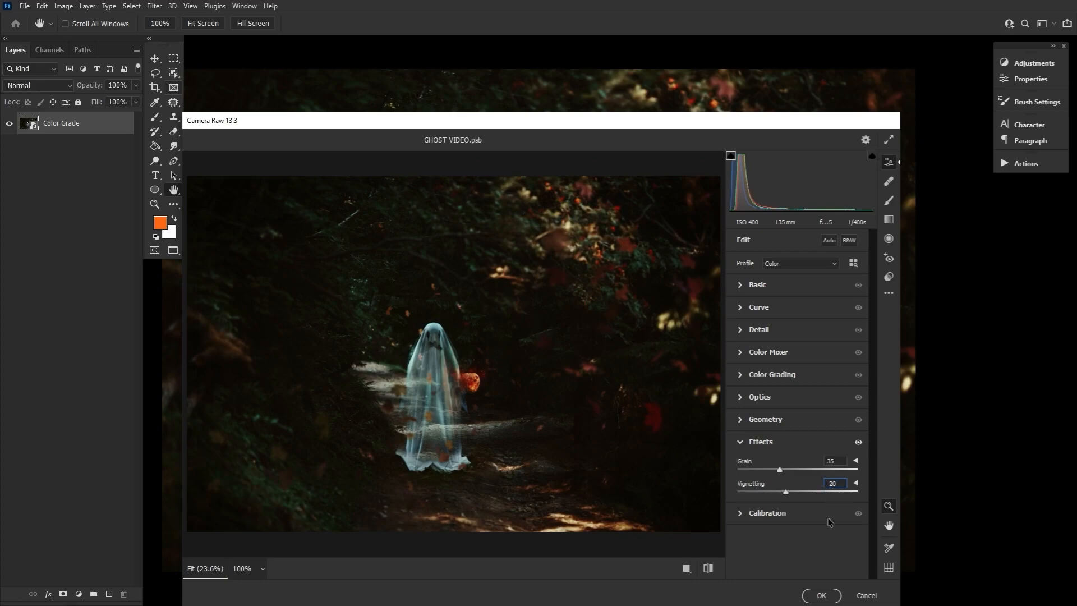
pyautogui.click(820, 596)
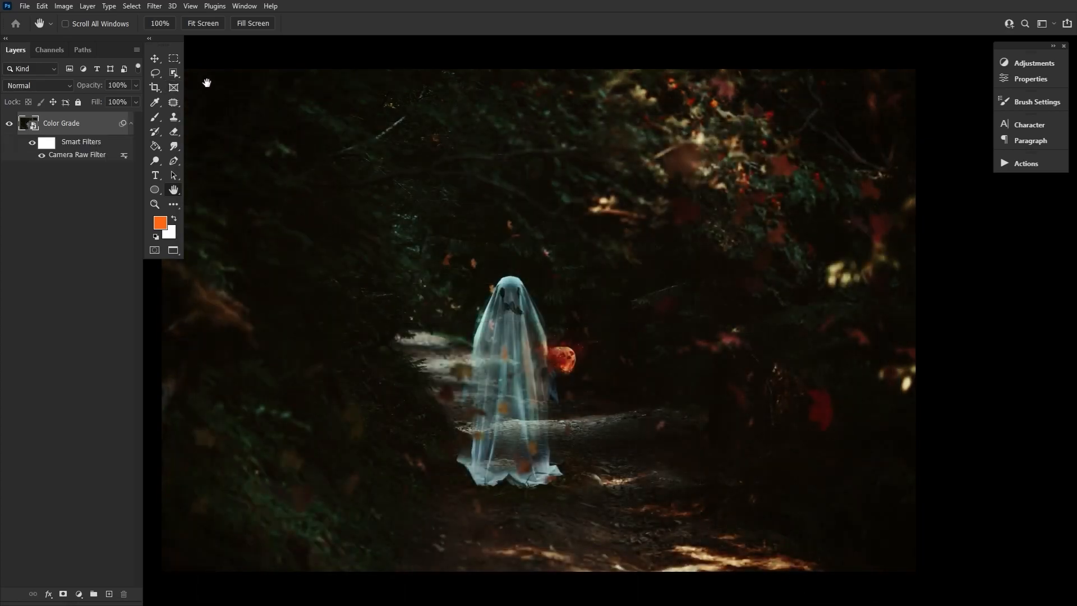
# - Apply Smart Sharpen to the Color Grade smart object with amount 110%, radius 0.3 px and Lens Blur removal, and inspect it at 100% zoom
pyautogui.click(156, 5)
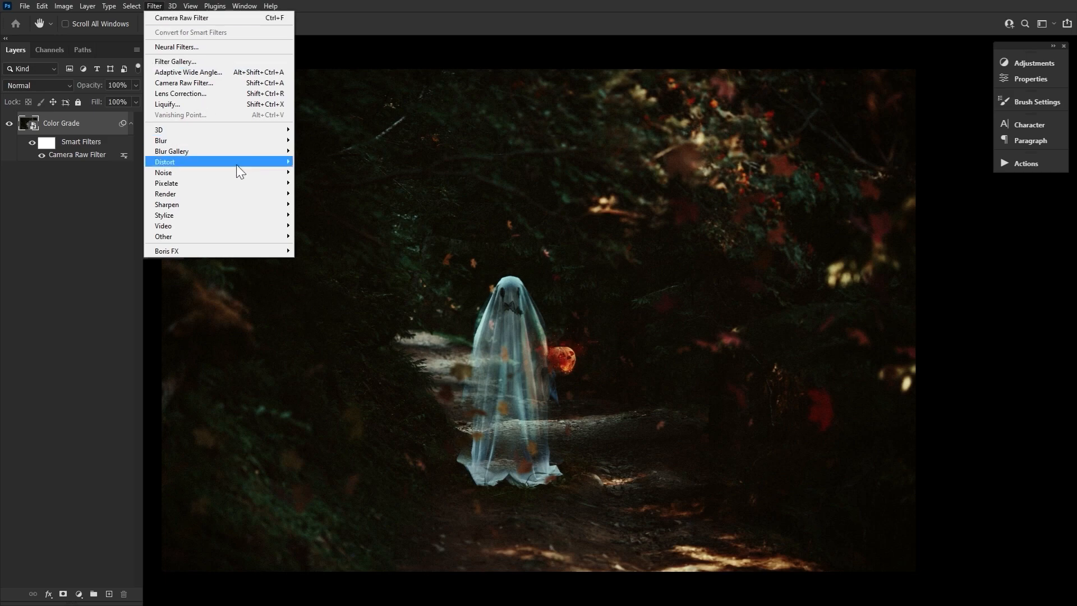
pyautogui.moveTo(243, 204)
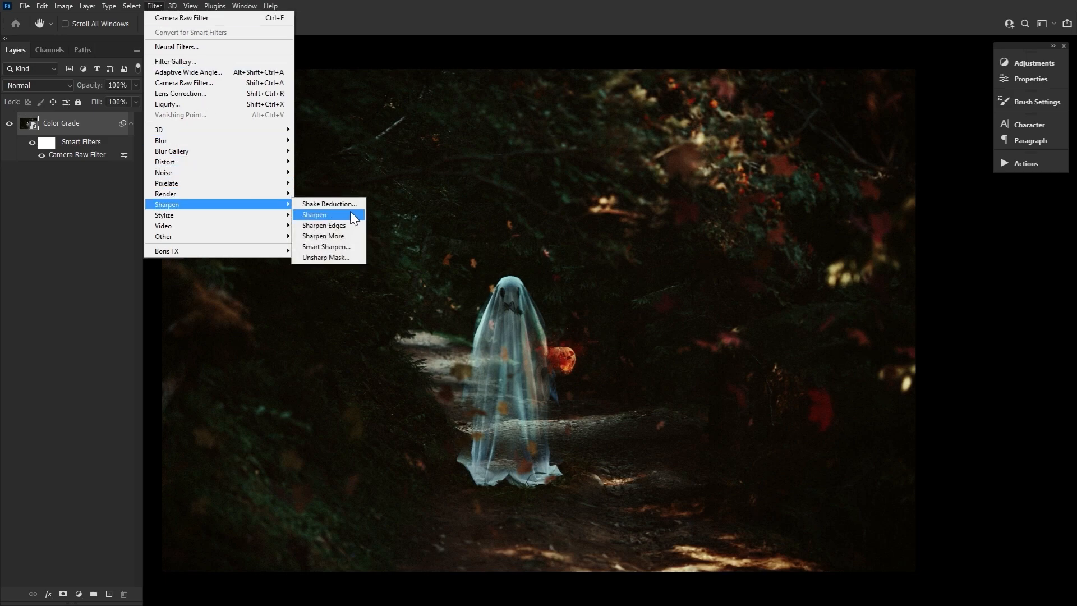
pyautogui.click(349, 245)
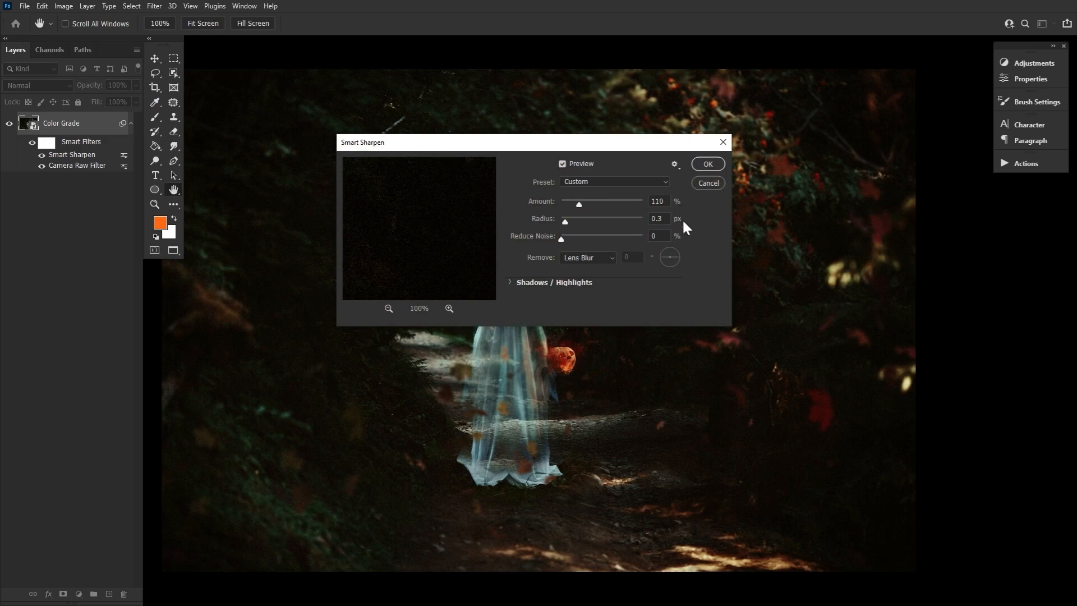
pyautogui.click(718, 164)
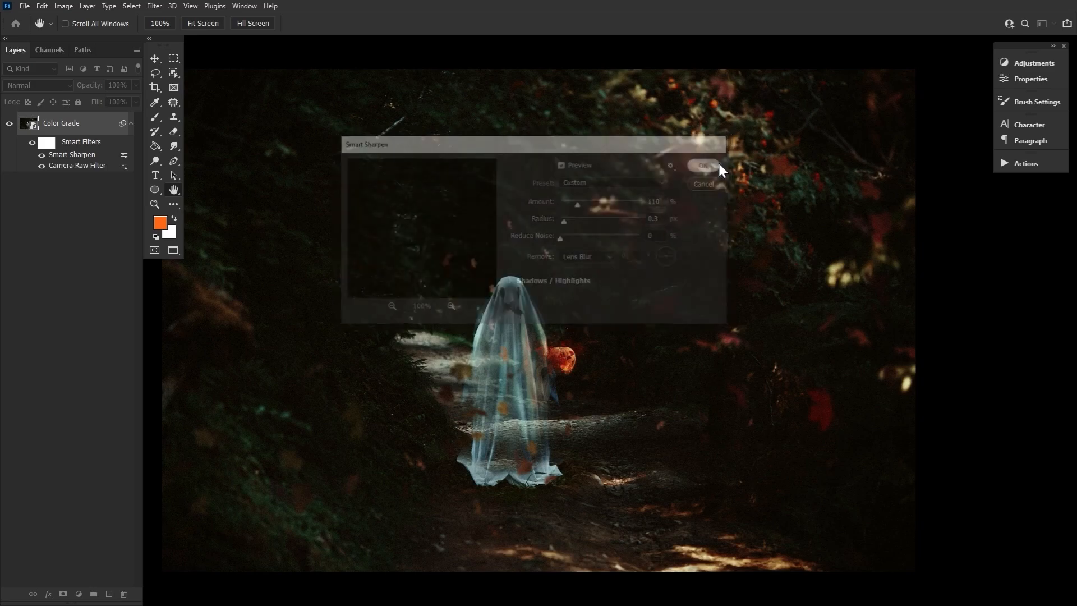
pyautogui.doubleClick(155, 204)
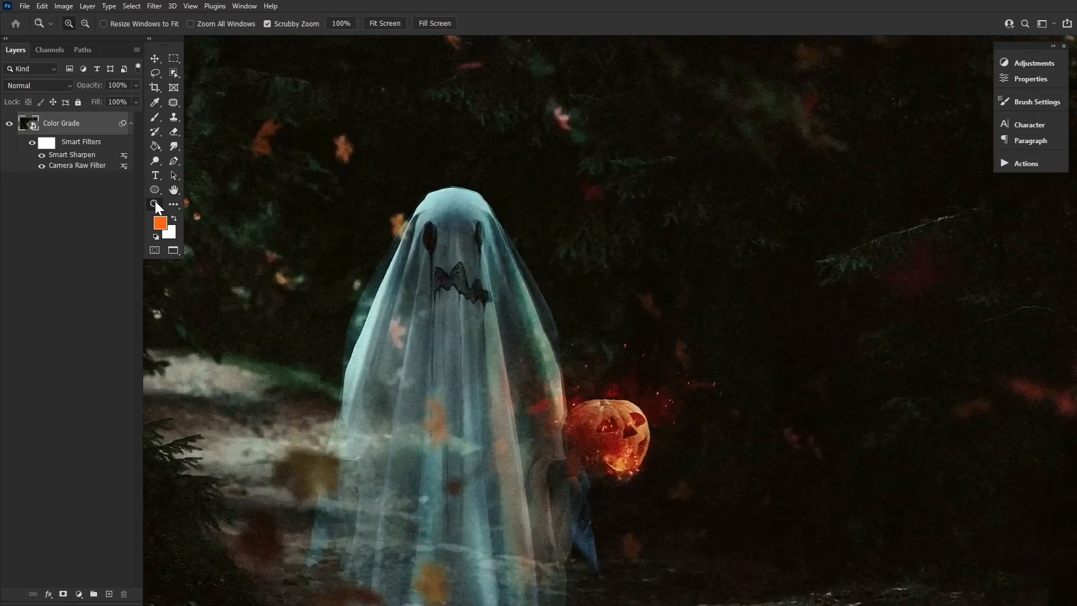